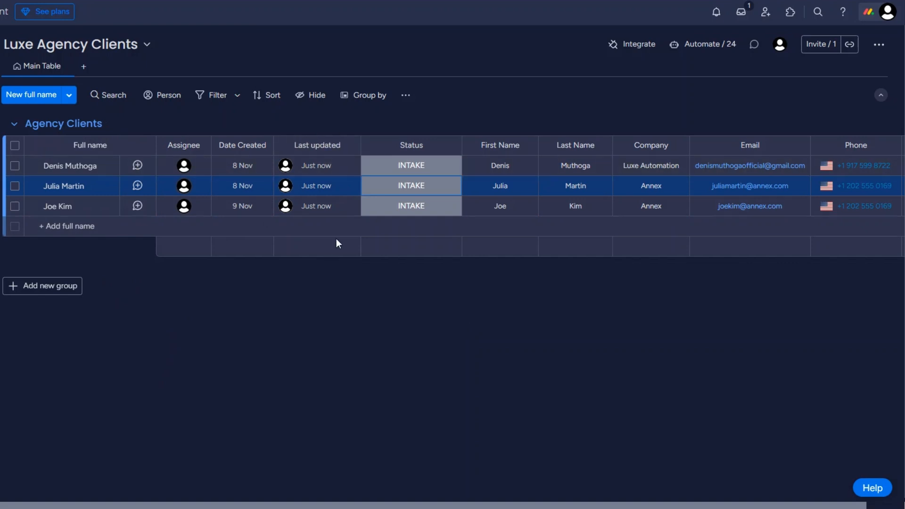
# - Open client status options on the monday.com board, leaving INTAKE unchanged
pyautogui.click(409, 167)
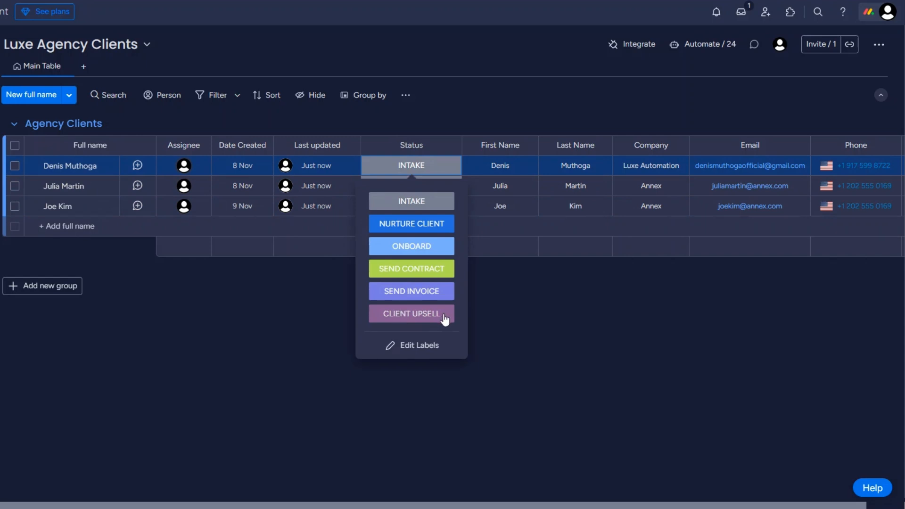
pyautogui.click(487, 292)
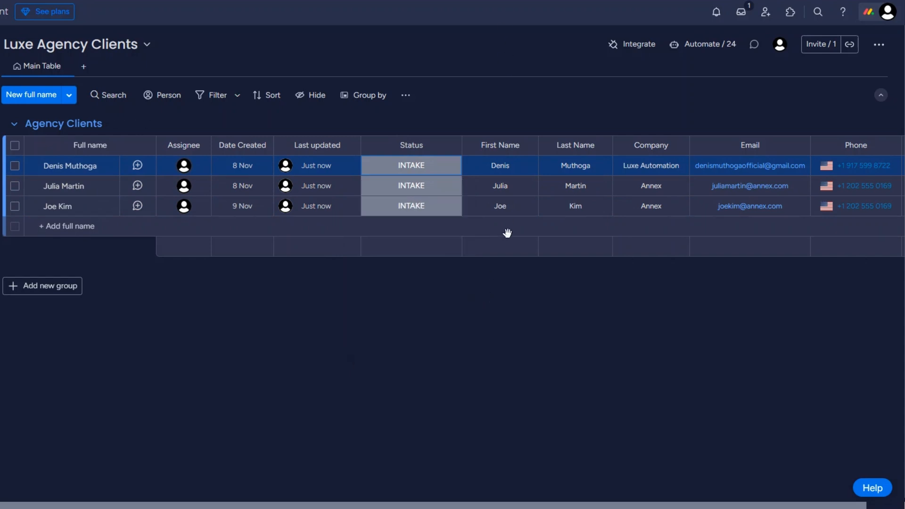
pyautogui.click(582, 166)
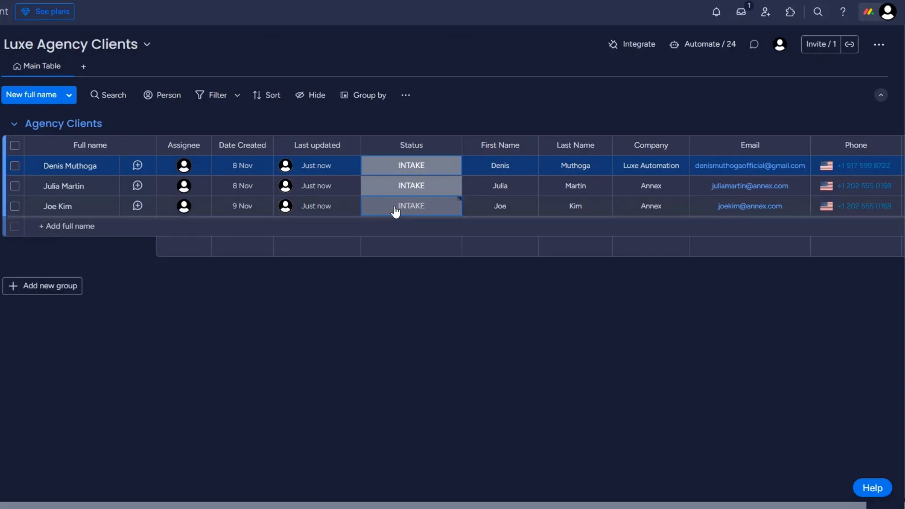
pyautogui.click(396, 210)
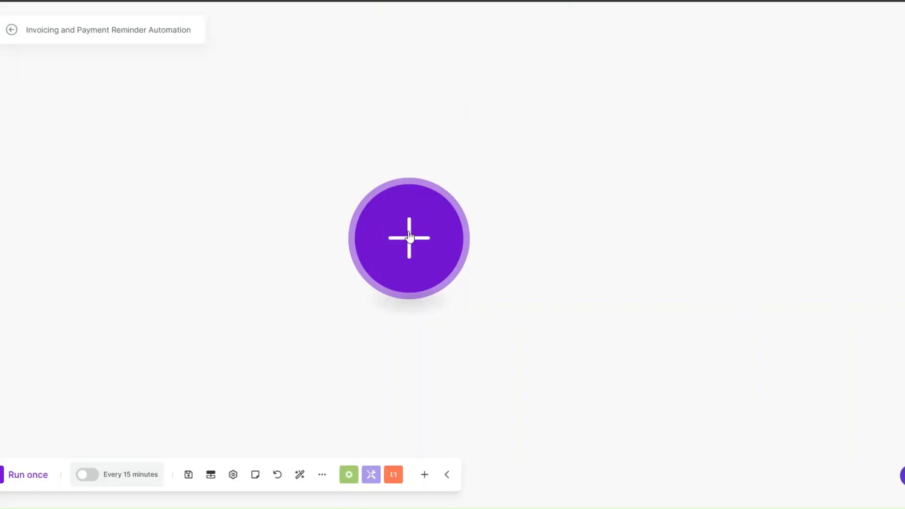
# - Add a Webhooks Custom webhook trigger as the scenario's first module
pyautogui.click(409, 238)
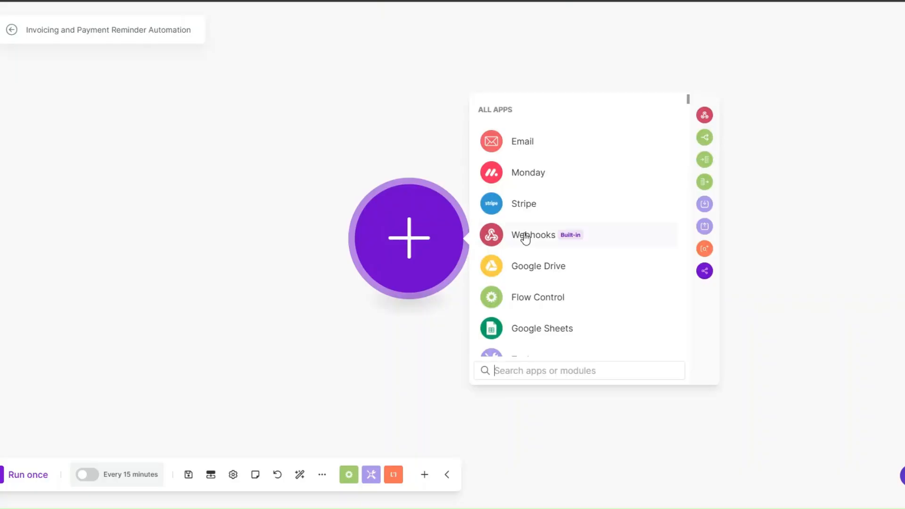
pyautogui.click(525, 238)
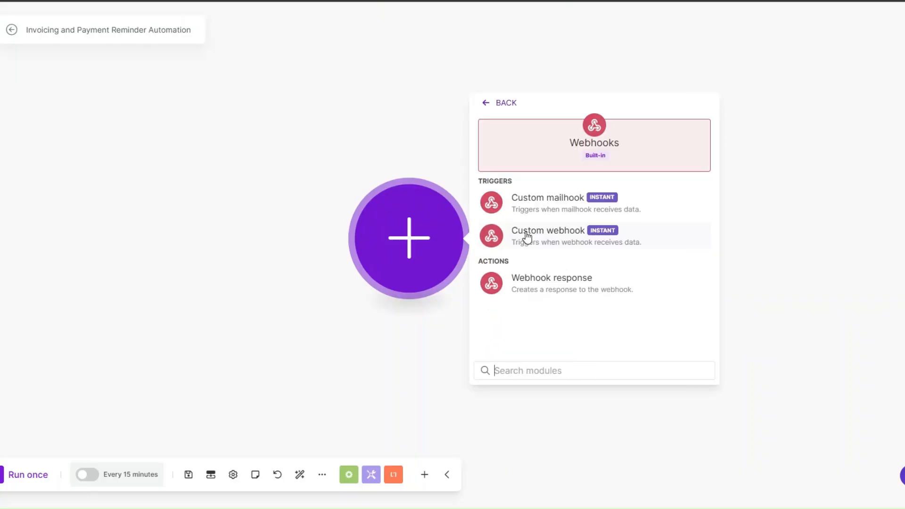
pyautogui.click(527, 237)
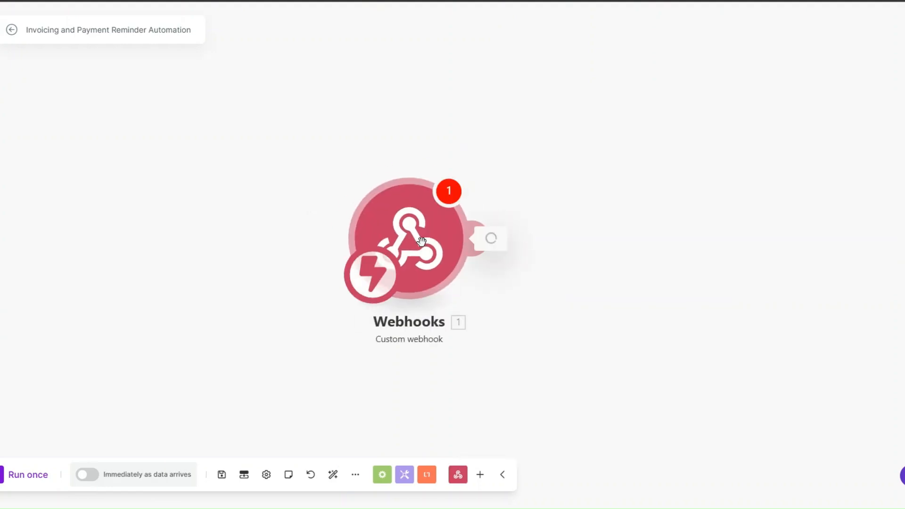
# - Create a new hook named 'Invoicing webhook', save it, and confirm the trigger
pyautogui.click(574, 226)
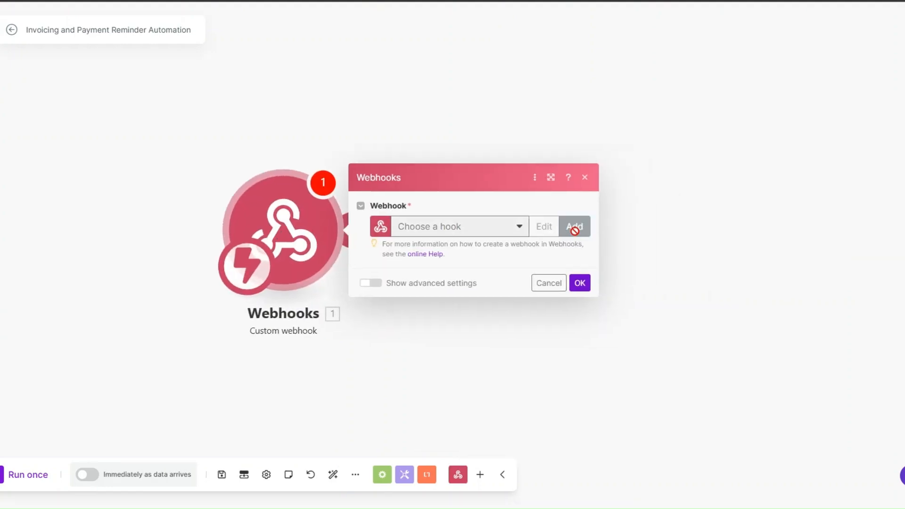
pyautogui.click(715, 182)
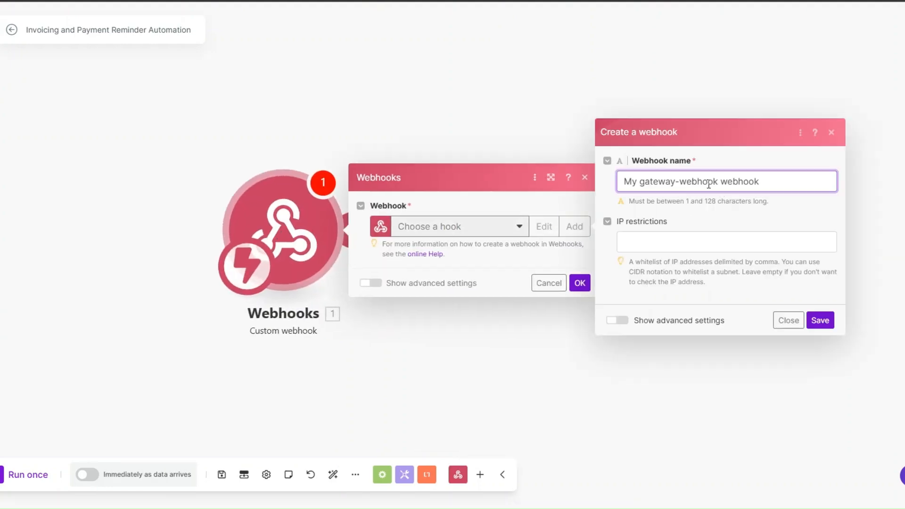
pyautogui.keyDown('shift'); pyautogui.click(623, 182); pyautogui.keyUp('shift')
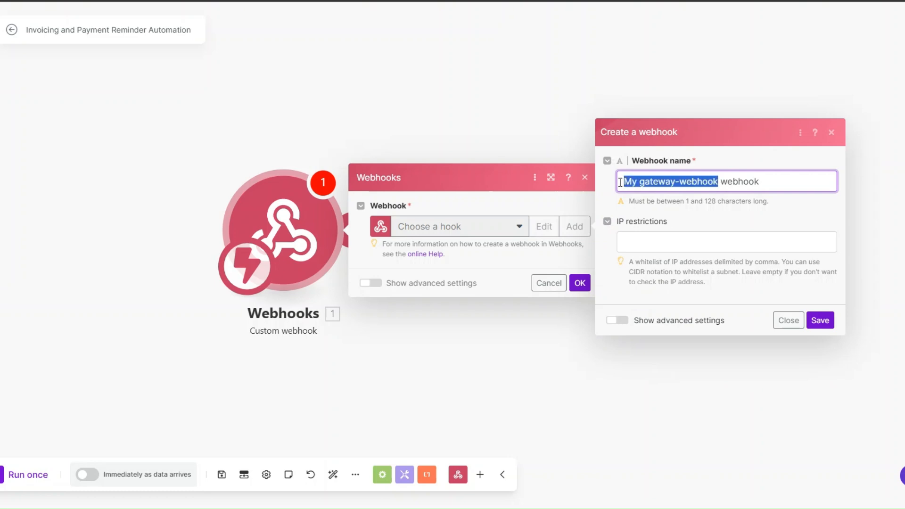
pyautogui.write('Invoicin')
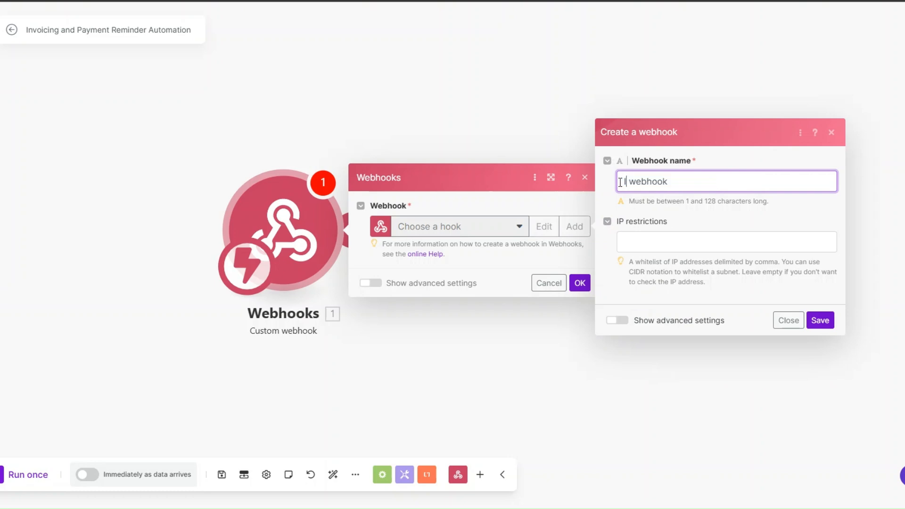
pyautogui.write('g')
pyautogui.click(820, 320)
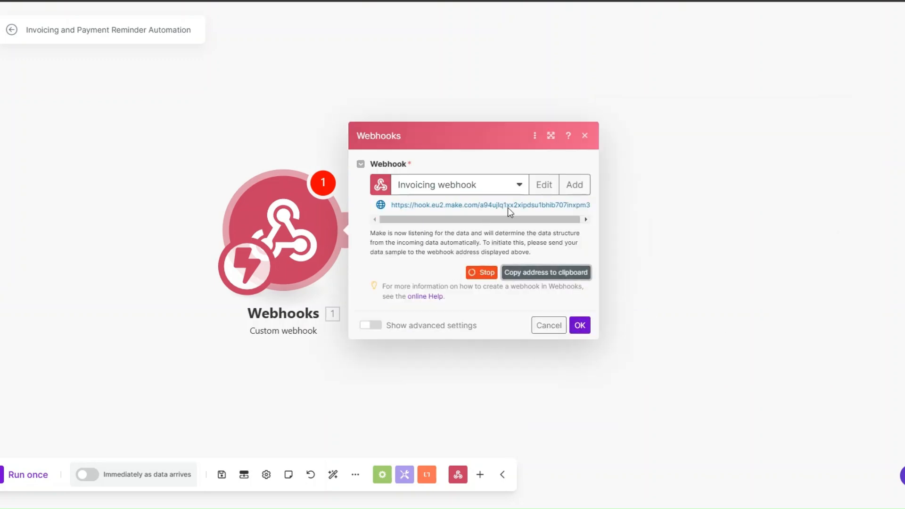
pyautogui.click(580, 324)
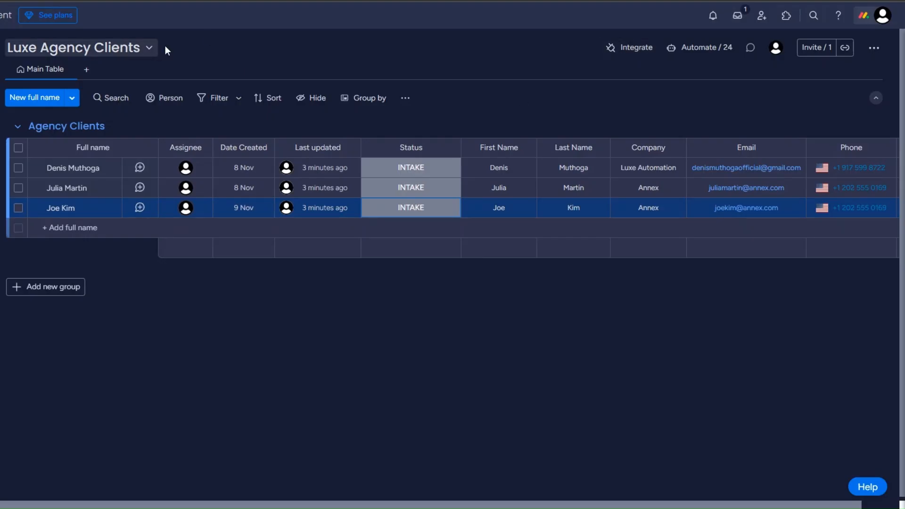
# - Choose the 'When a status changes to something, send a webhook' integration template
pyautogui.click(625, 55)
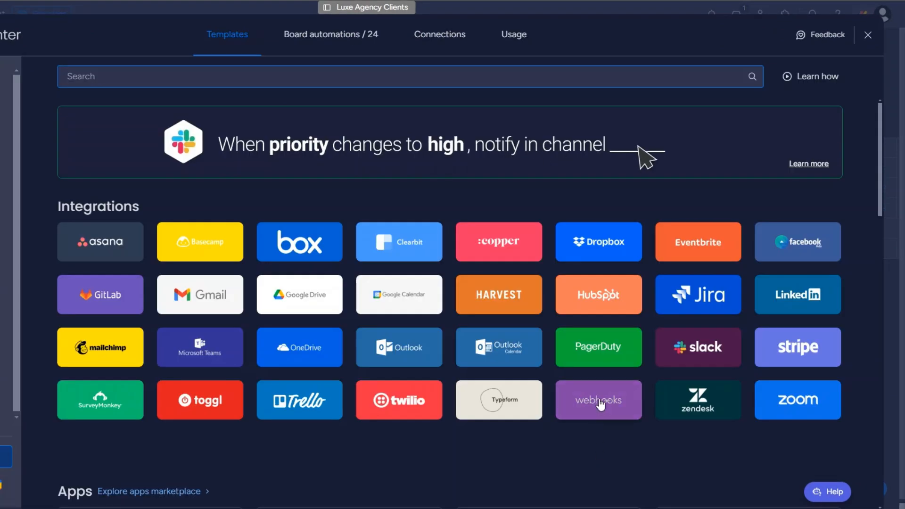
pyautogui.click(599, 403)
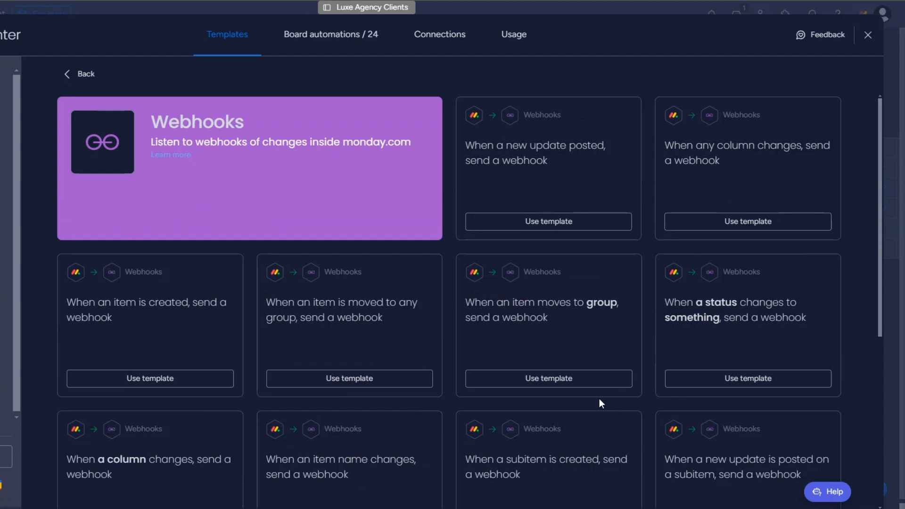
pyautogui.click(713, 338)
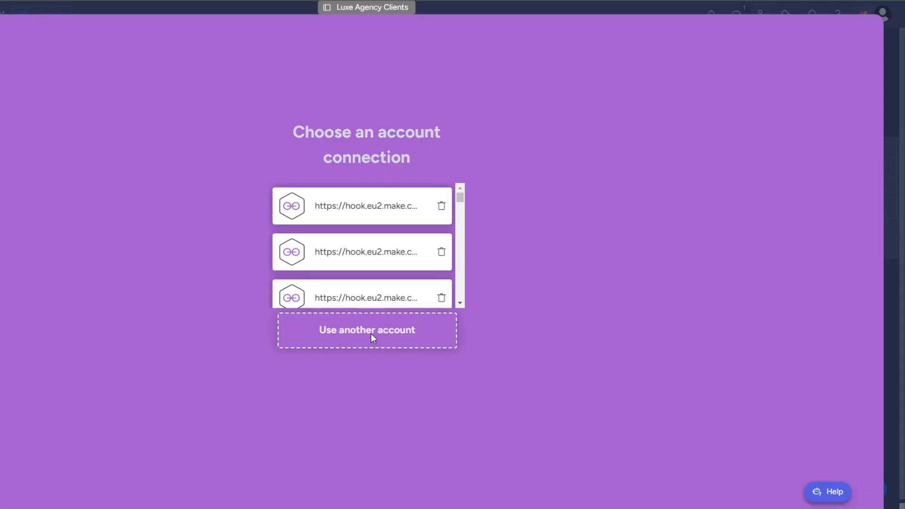
# - Paste the Make webhook URL, connect, and select the received challenge value
pyautogui.click(371, 335)
pyautogui.click(188, 148)
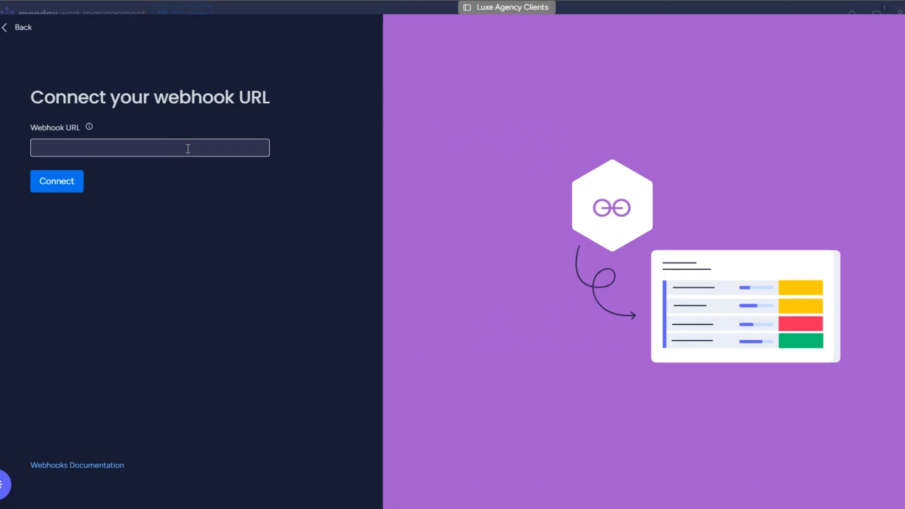
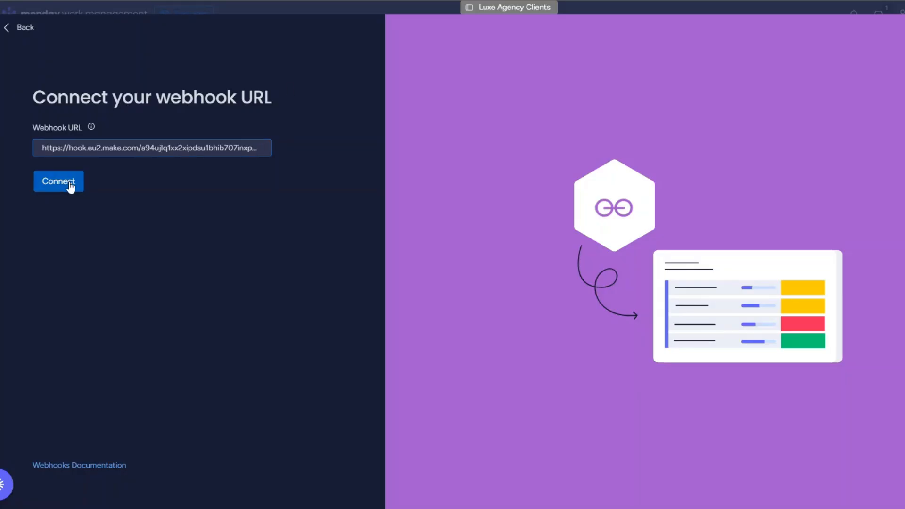
pyautogui.click(71, 186)
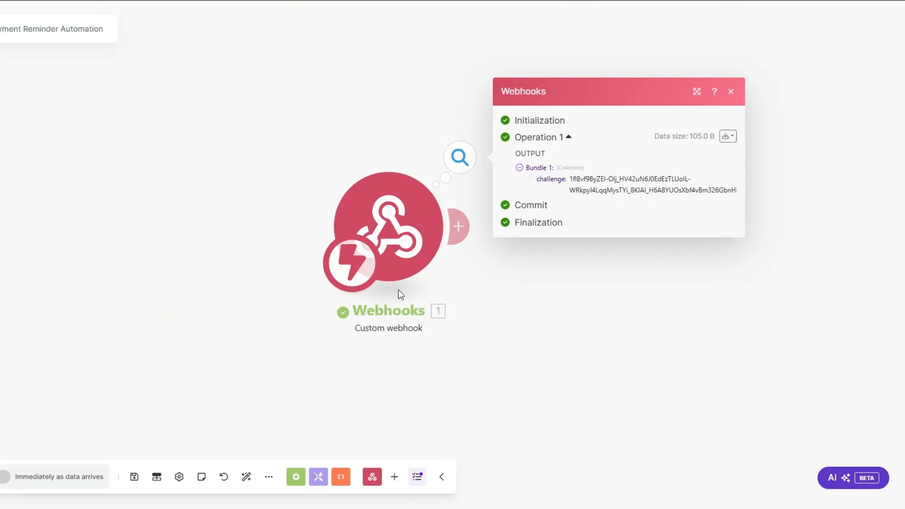
pyautogui.moveTo(402, 250); pyautogui.dragTo(132, 254)
pyautogui.moveTo(299, 184); pyautogui.dragTo(466, 196)
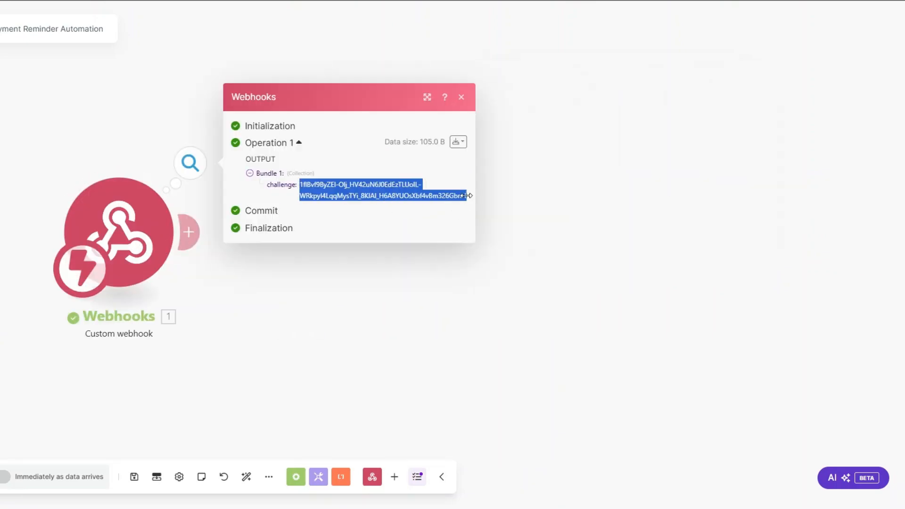
# - Add a Webhook response module after the Webhooks trigger
pyautogui.click(228, 248)
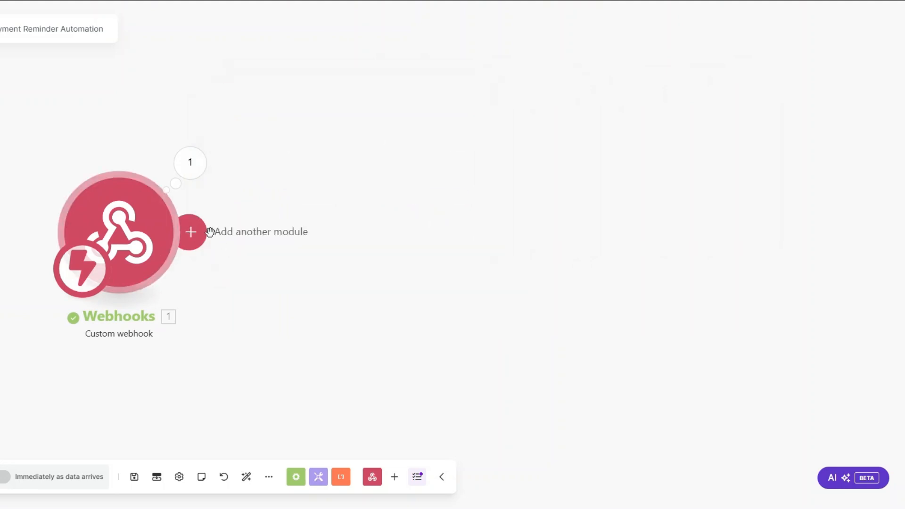
pyautogui.click(208, 230)
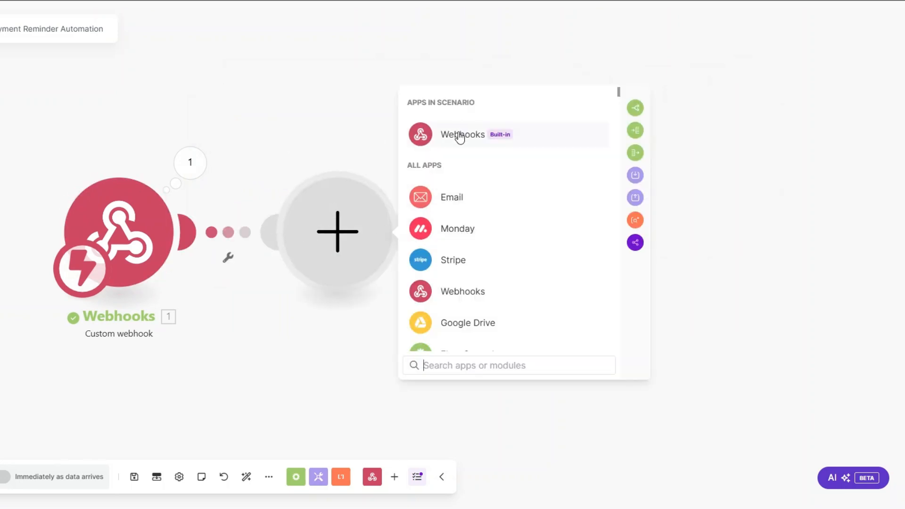
pyautogui.click(460, 136)
pyautogui.click(470, 197)
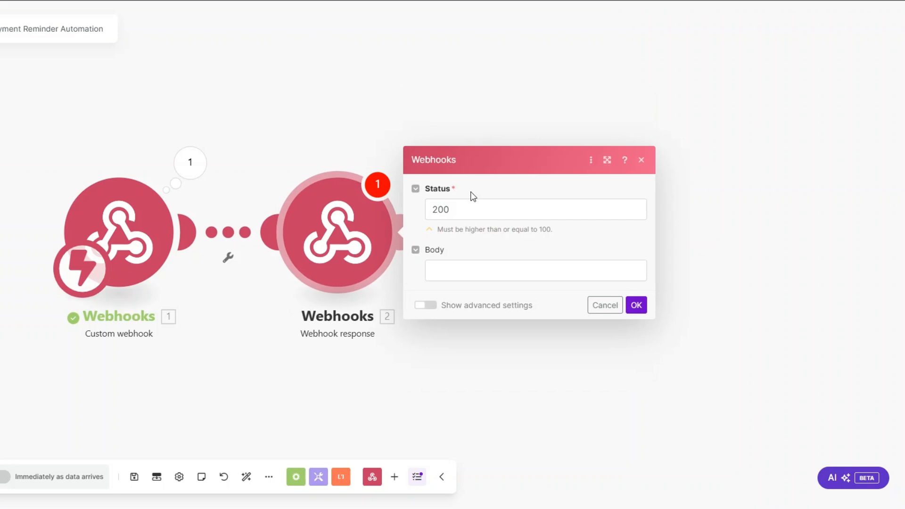
# - Set the response body to {"challenge":"<1. challenge>"} with status 200, then retry the monday.com connection
pyautogui.click(356, 266)
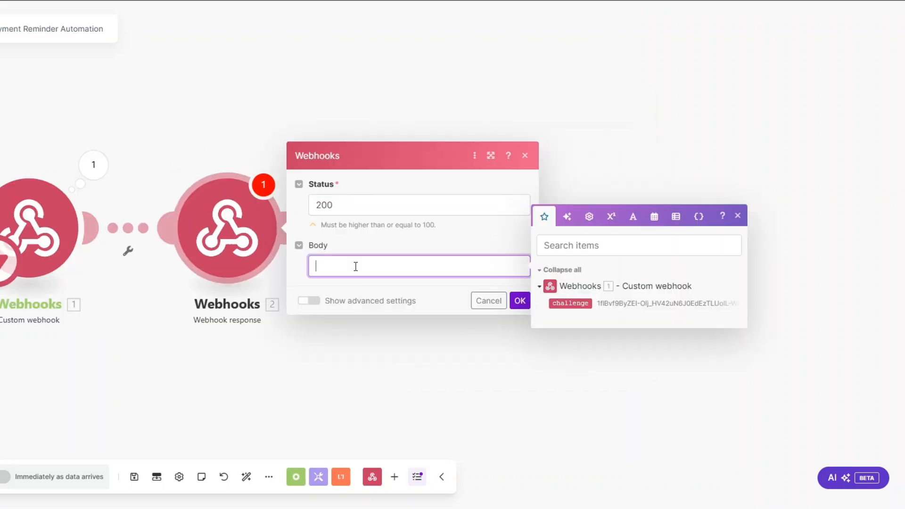
pyautogui.write('{""}:""')
pyautogui.press('Left')
pyautogui.press('Left')
pyautogui.press('Left')
pyautogui.write('challenge')
pyautogui.press('Right')
pyautogui.press('Right')
pyautogui.press('Right')
pyautogui.click(571, 303)
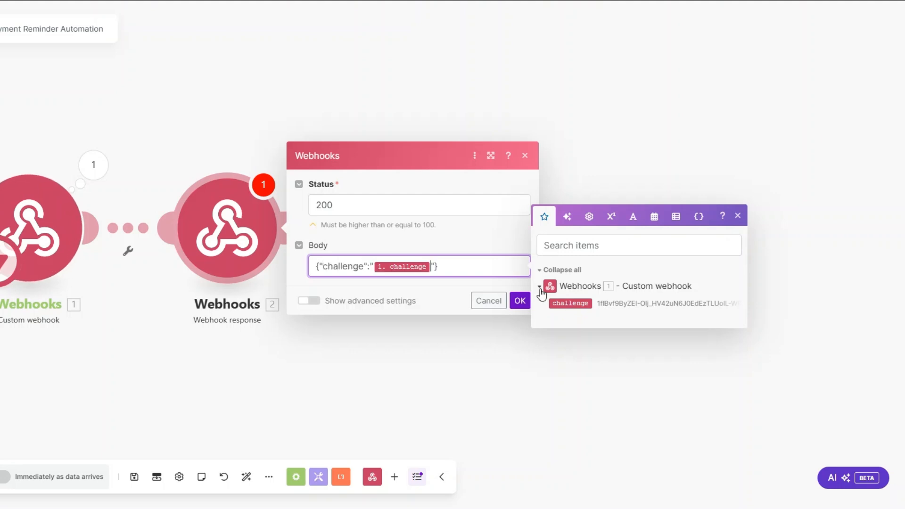
pyautogui.click(518, 302)
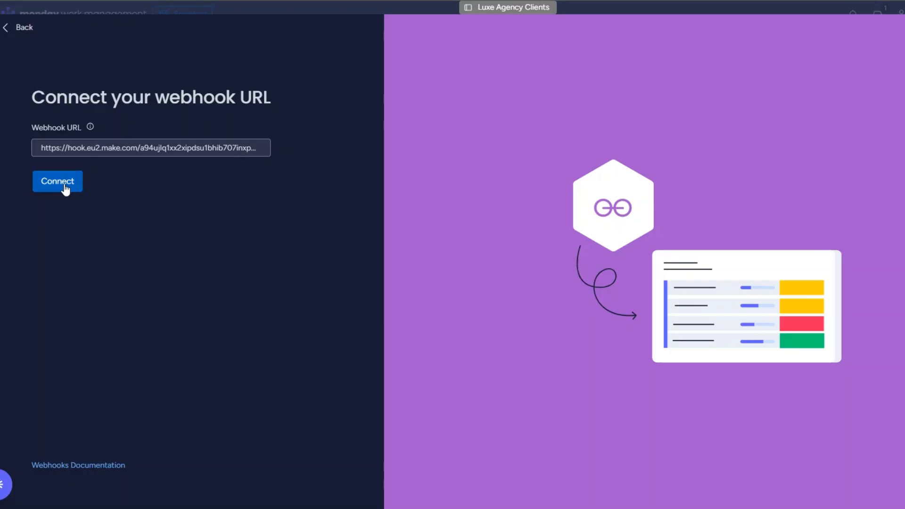
pyautogui.click(62, 187)
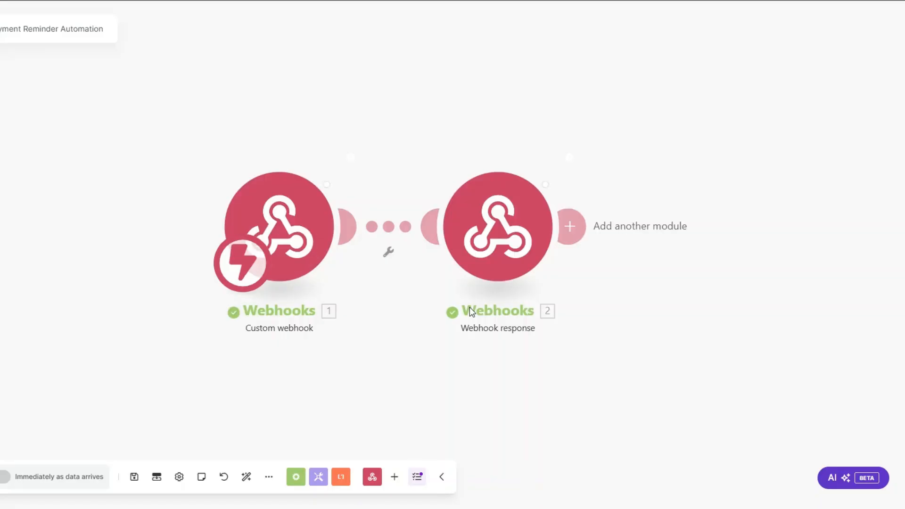
# - Remove the second, duplicate Webhooks module from the scenario canvas
pyautogui.moveTo(424, 317); pyautogui.dragTo(337, 314)
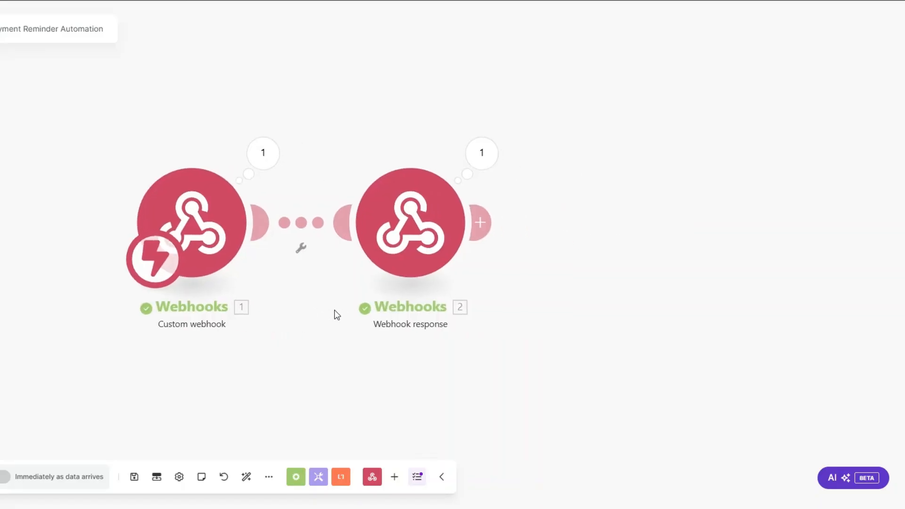
pyautogui.rightClick(408, 233)
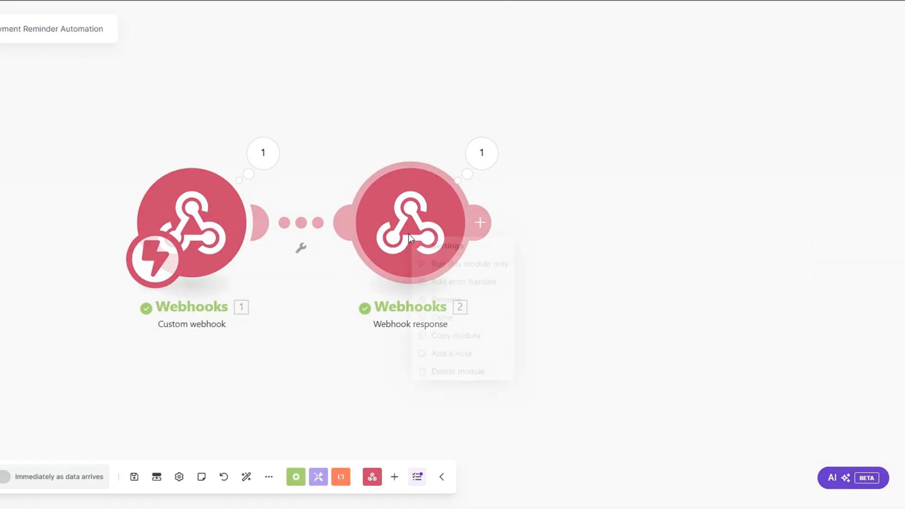
pyautogui.click(448, 372)
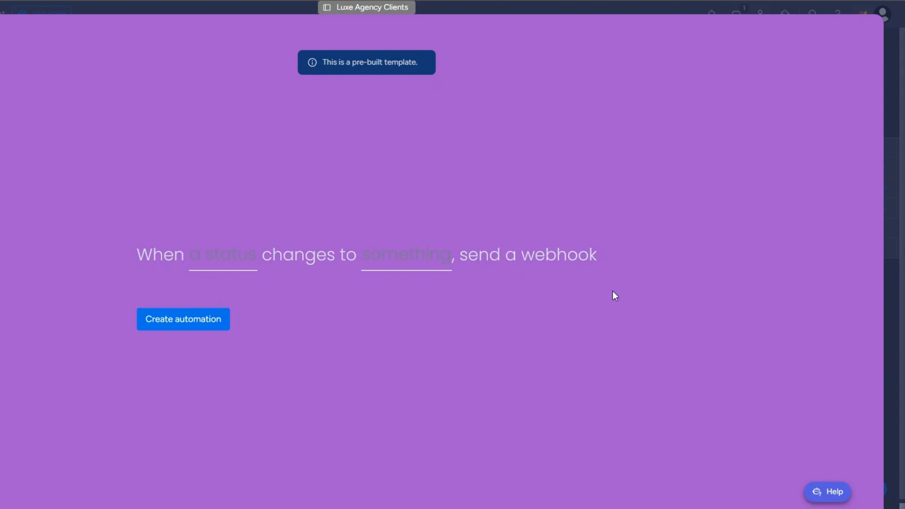
# - Set the template's column to Status and its trigger value to SEND INVOICE
pyautogui.click(257, 257)
pyautogui.click(222, 307)
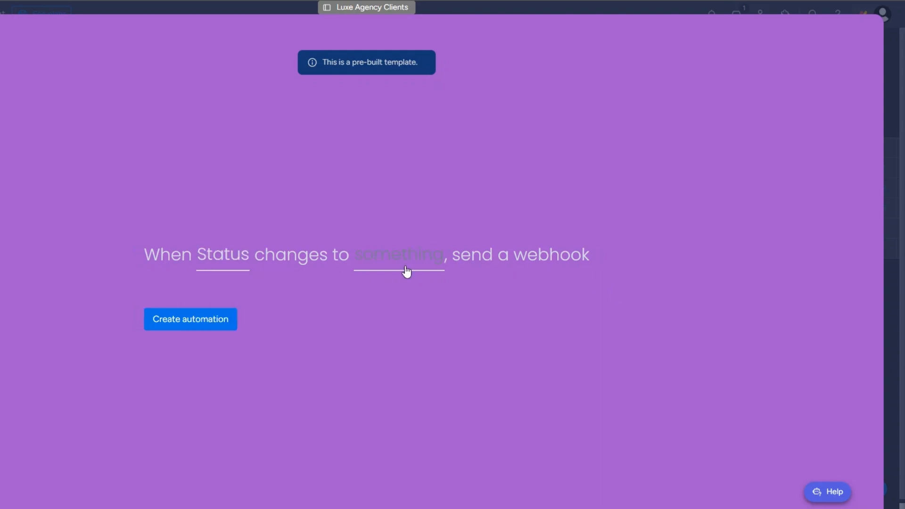
pyautogui.click(406, 260)
pyautogui.scroll(-2, 411, 368)
pyautogui.click(408, 356)
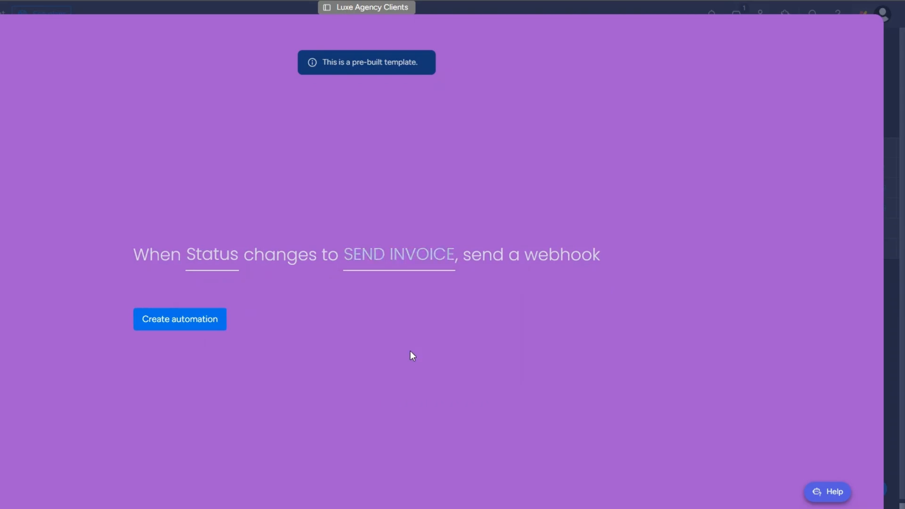
# - Create the automation and change the third client's status to SEND INVOICE
pyautogui.click(186, 326)
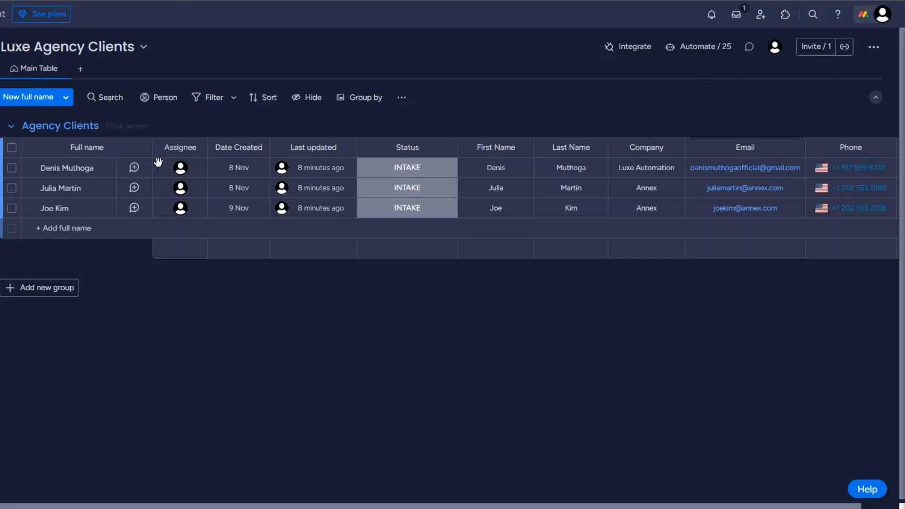
pyautogui.click(401, 212)
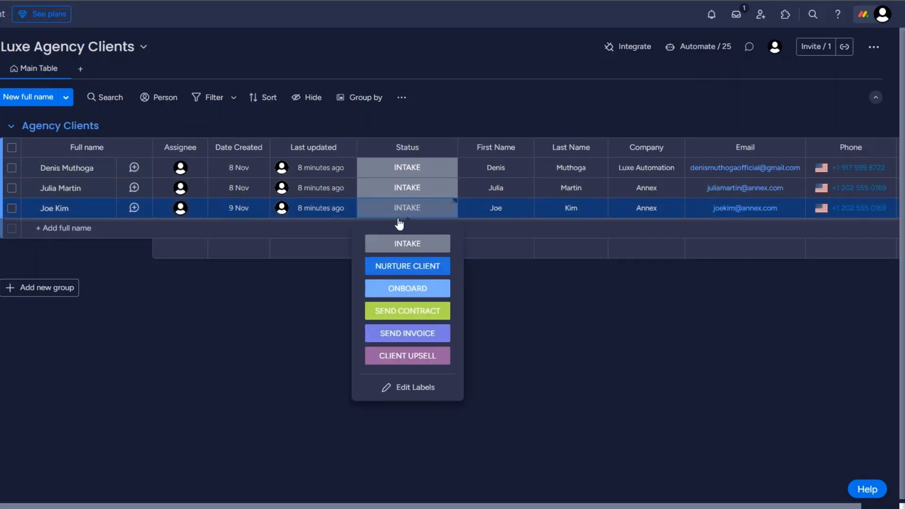
pyautogui.click(410, 334)
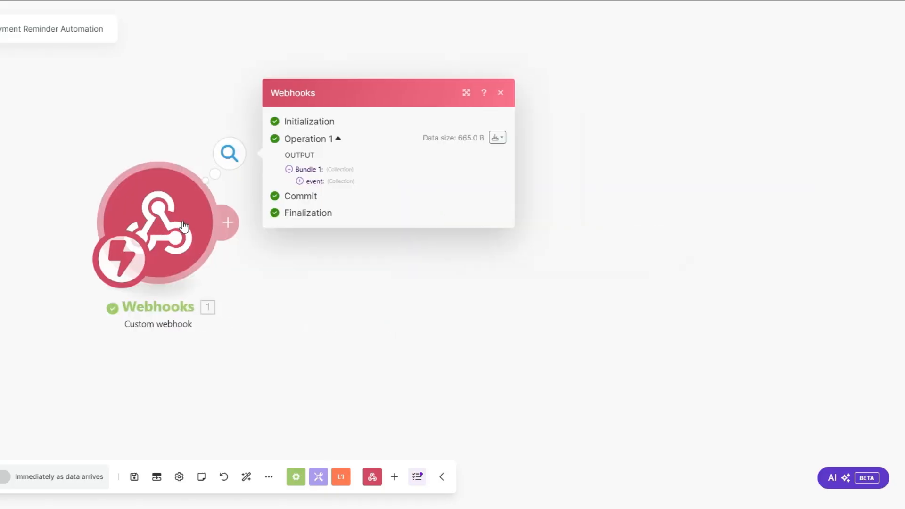
# - Inspect the webhook bundle's event data, noting the pulseId value
pyautogui.click(299, 181)
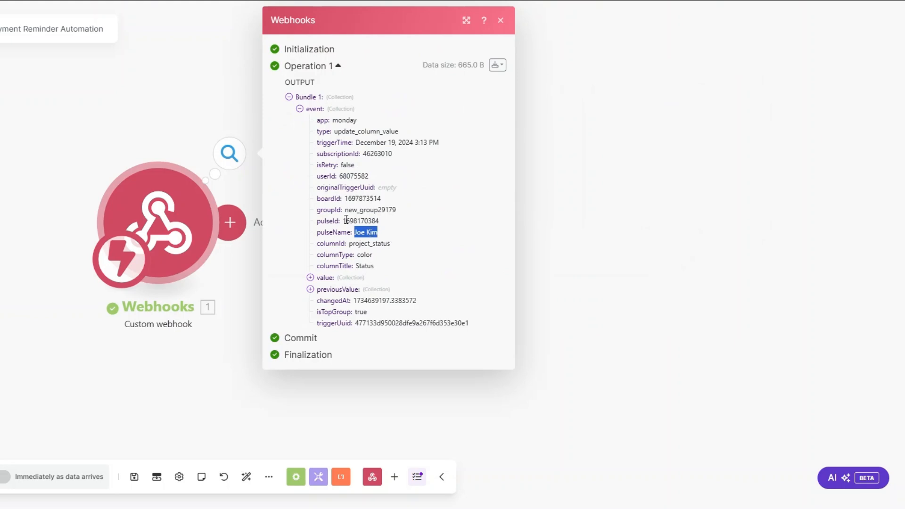
pyautogui.moveTo(342, 221); pyautogui.dragTo(385, 222)
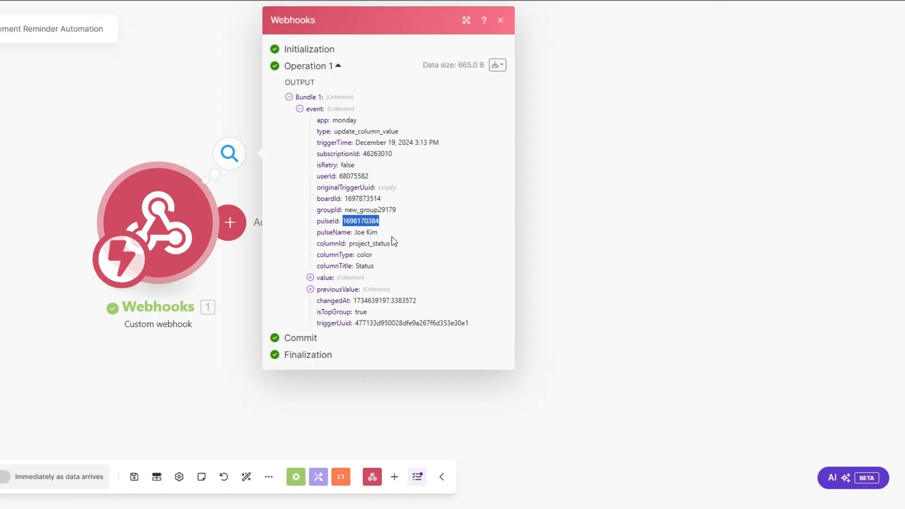
pyautogui.click(244, 274)
# - Add a Monday module after the webhook and search its actions for 'get an'
pyautogui.click(228, 222)
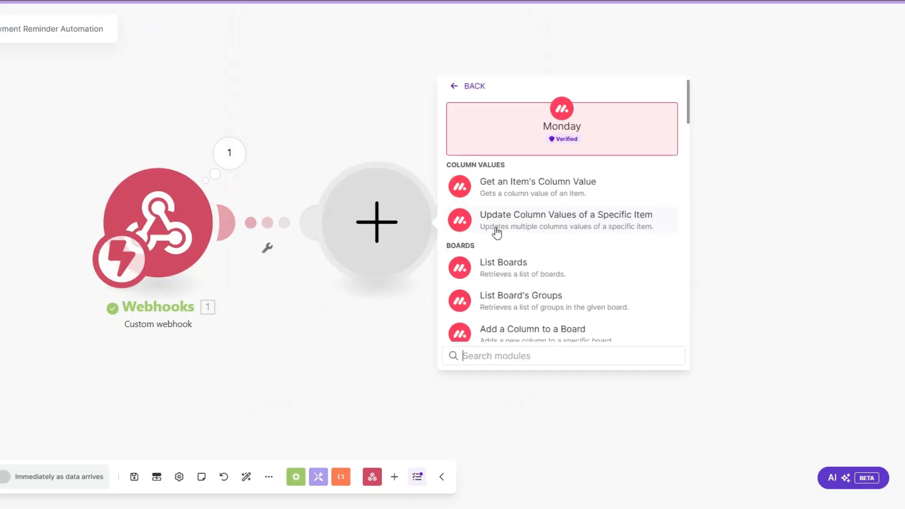
pyautogui.click(496, 231)
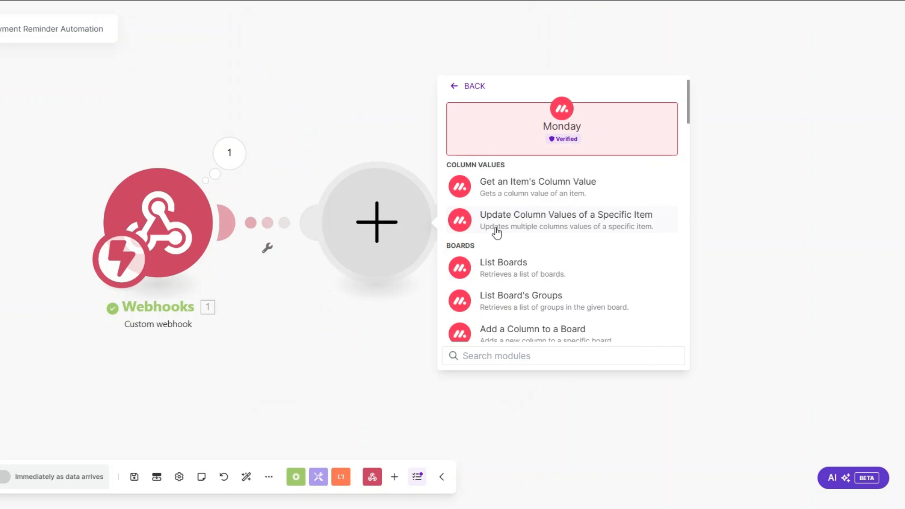
pyautogui.write('get an')
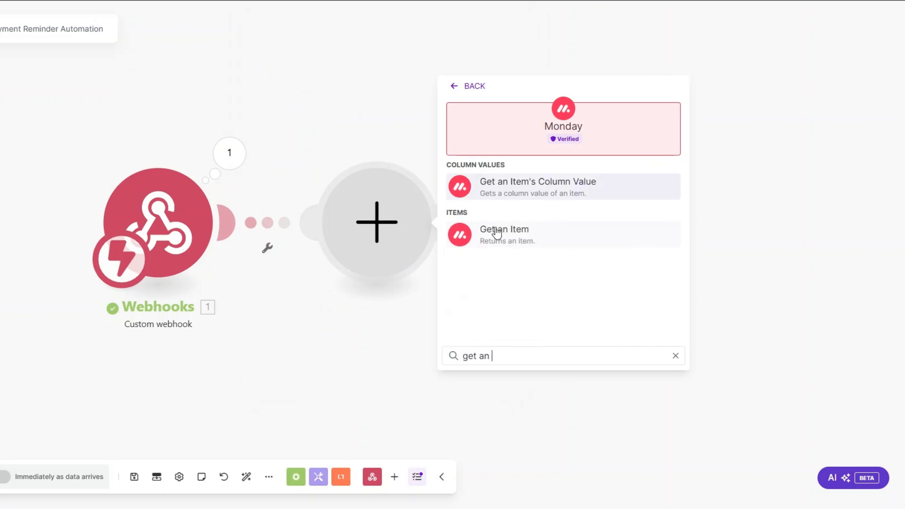
# - Add Monday Get an Item and start a 'My Monday v2 connection', ready for the API key
pyautogui.click(496, 231)
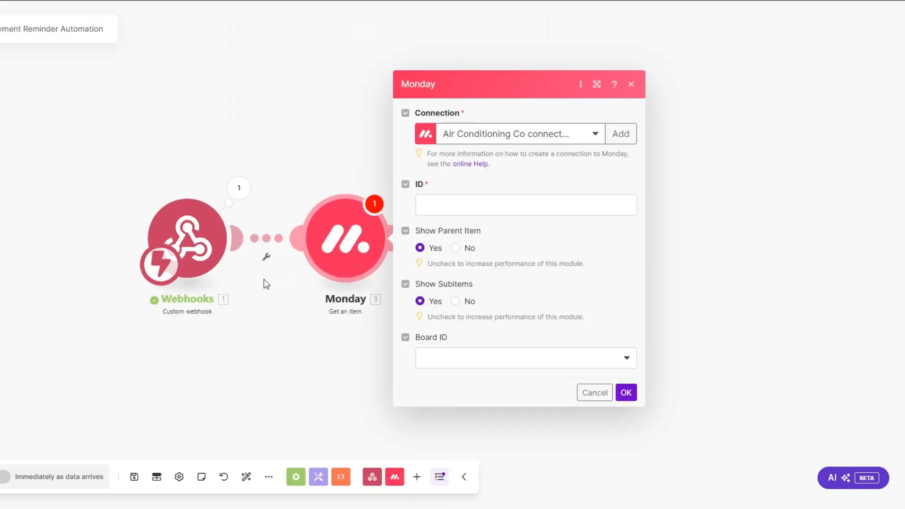
pyautogui.moveTo(265, 283); pyautogui.dragTo(117, 258)
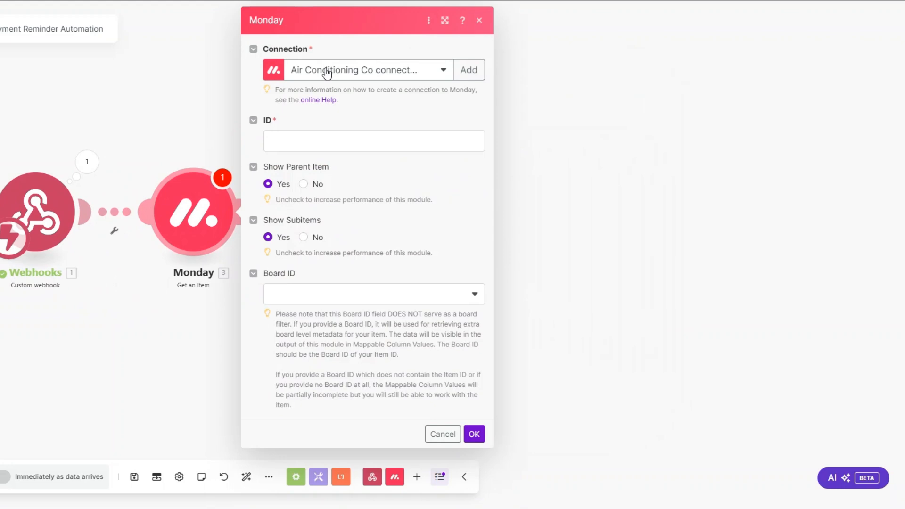
pyautogui.click(466, 68)
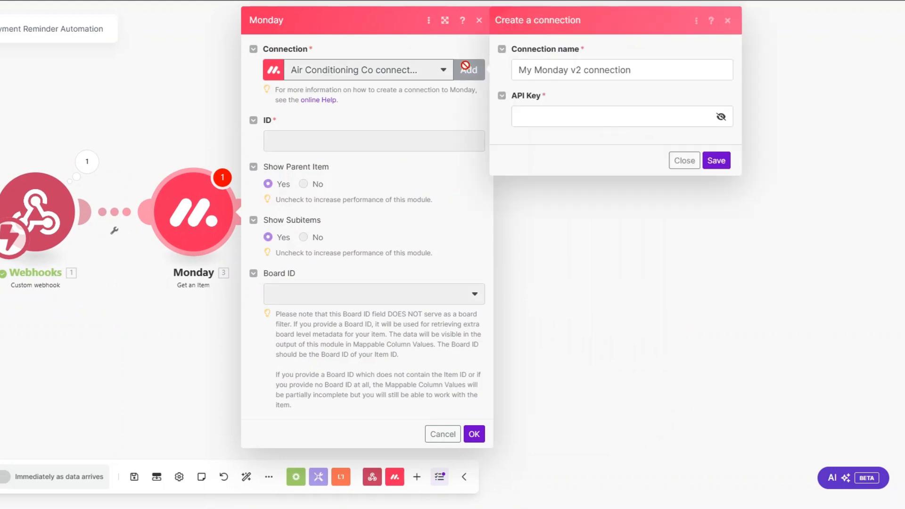
pyautogui.moveTo(632, 69); pyautogui.dragTo(514, 72)
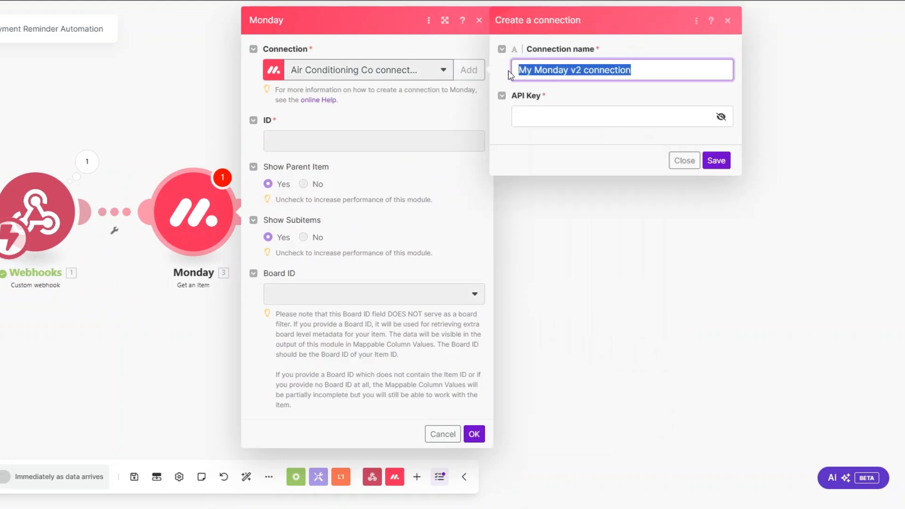
pyautogui.click(527, 115)
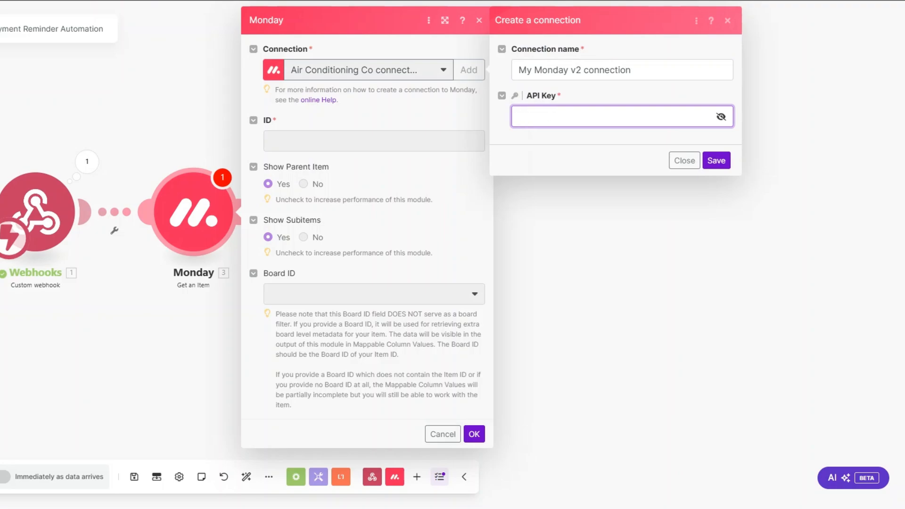
pyautogui.hotkey('ctrl', 'Tab')
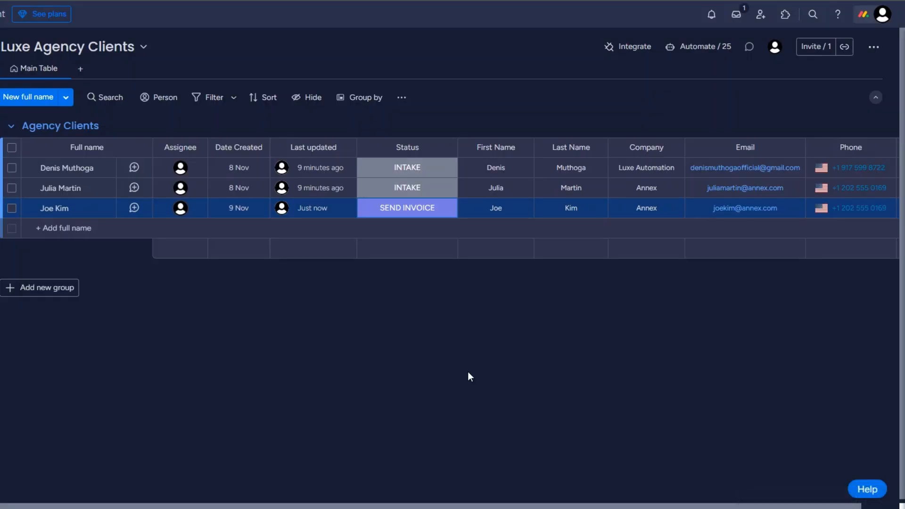
# - Go to monday.com Administration > Connections > API to view the personal API token
pyautogui.click(864, 14)
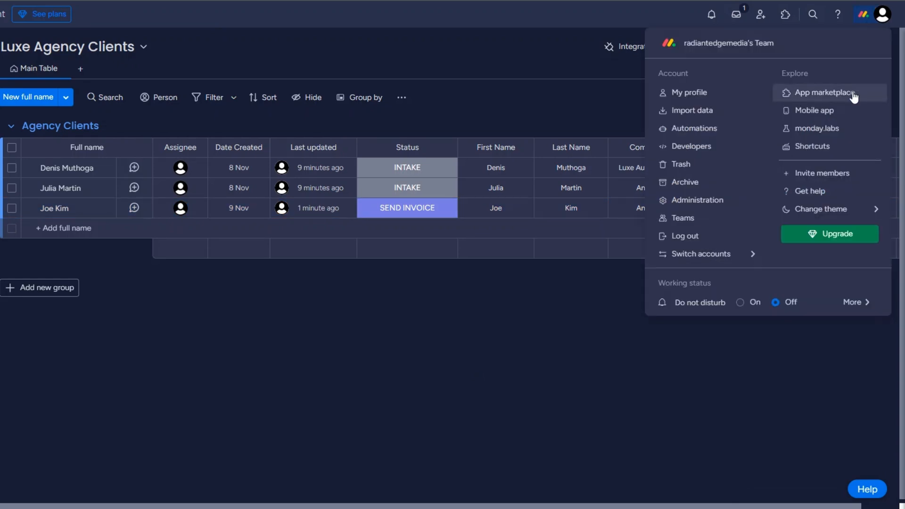
pyautogui.click(701, 200)
pyautogui.click(50, 169)
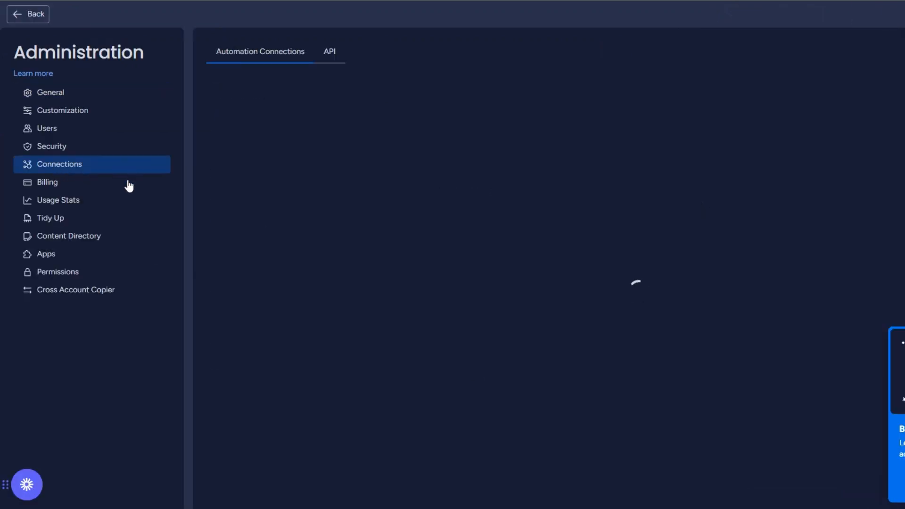
pyautogui.click(329, 51)
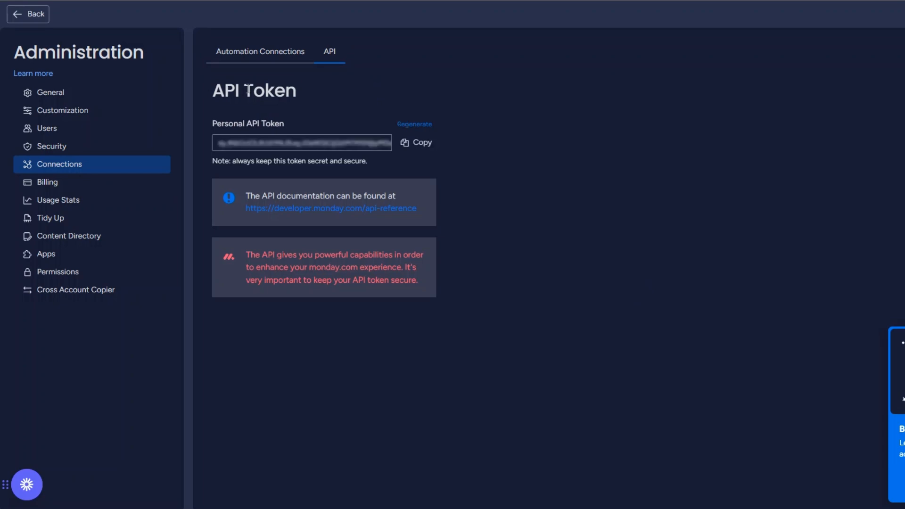
pyautogui.moveTo(214, 91); pyautogui.dragTo(308, 91)
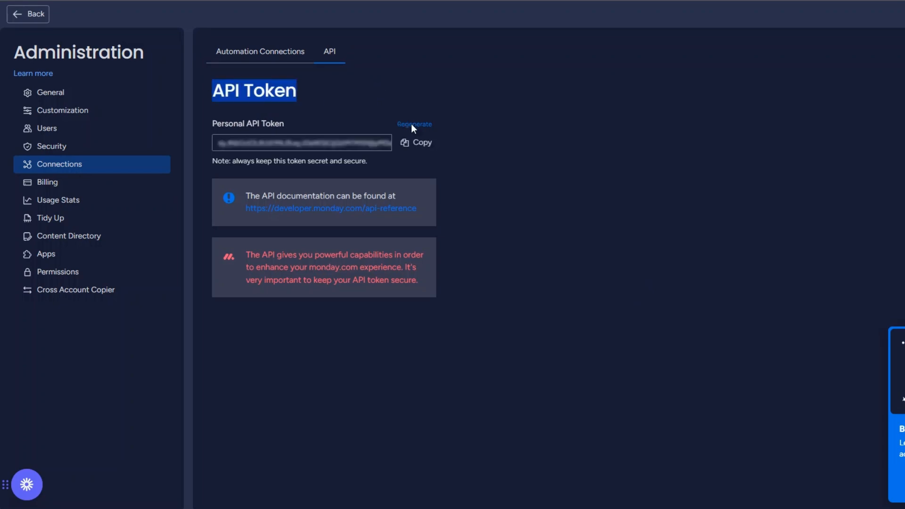
pyautogui.click(448, 150)
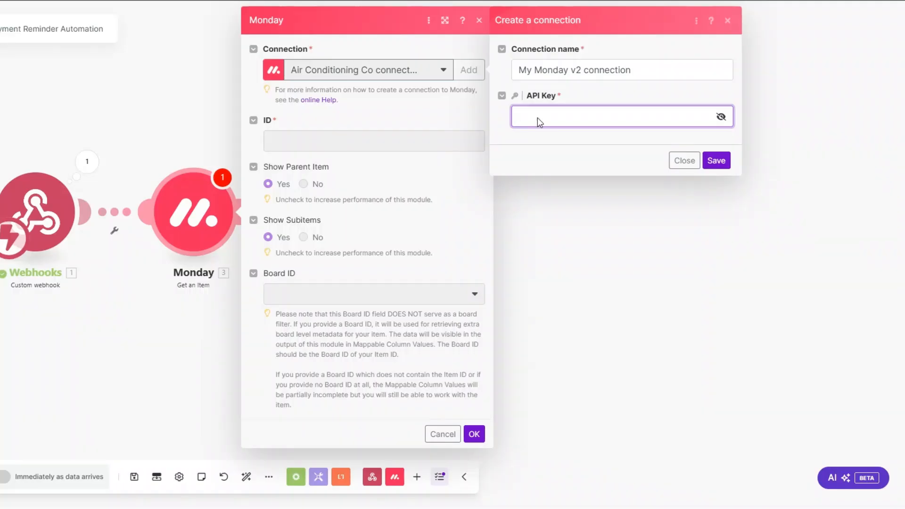
# - Close the connection form and map the webhook's event pulseId into the item ID
pyautogui.click(526, 141)
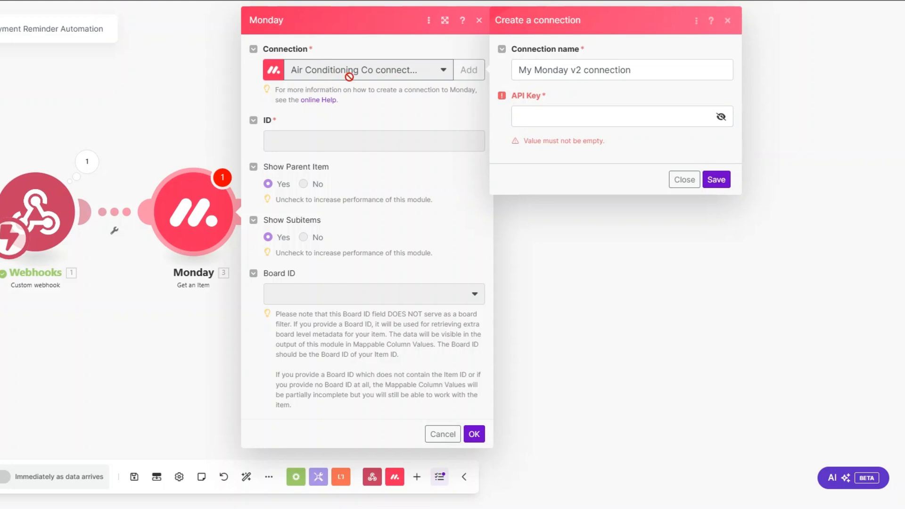
pyautogui.click(684, 179)
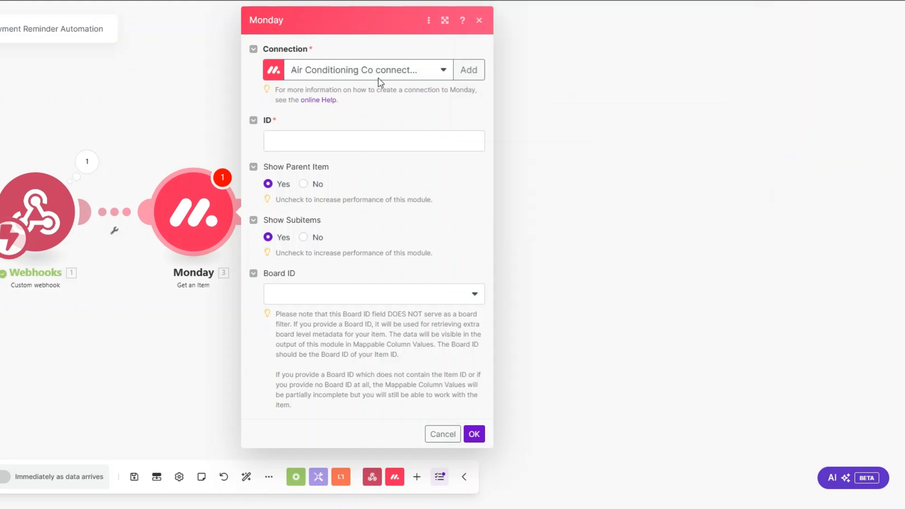
pyautogui.click(324, 141)
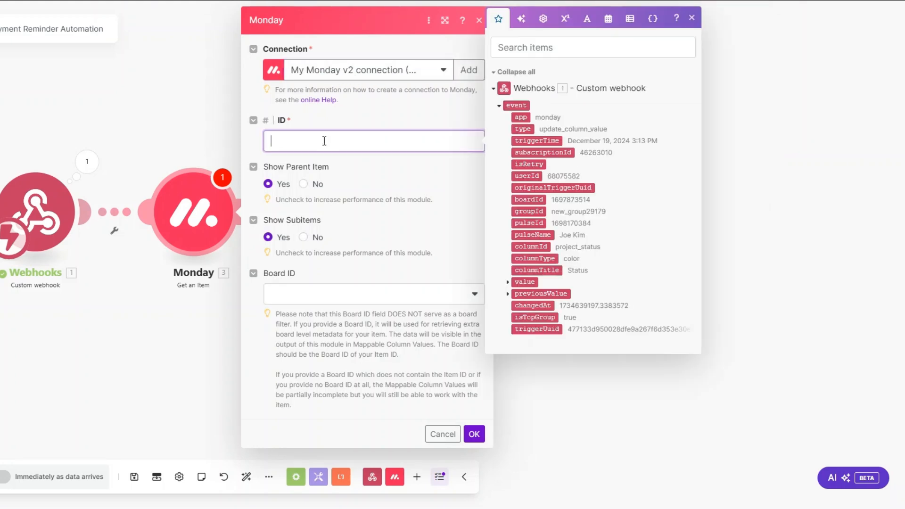
pyautogui.click(528, 223)
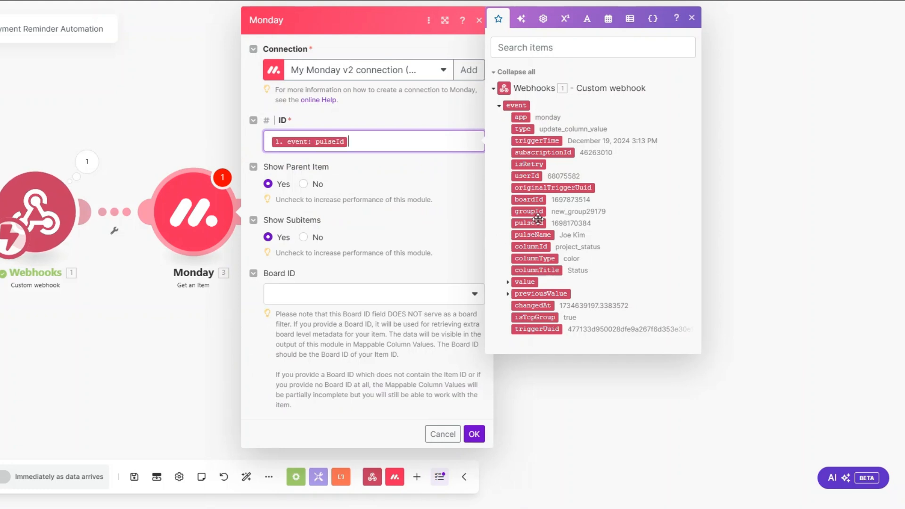
# - Choose the Luxe Agency Clients board, save the module, and start a Run this module only
pyautogui.click(304, 293)
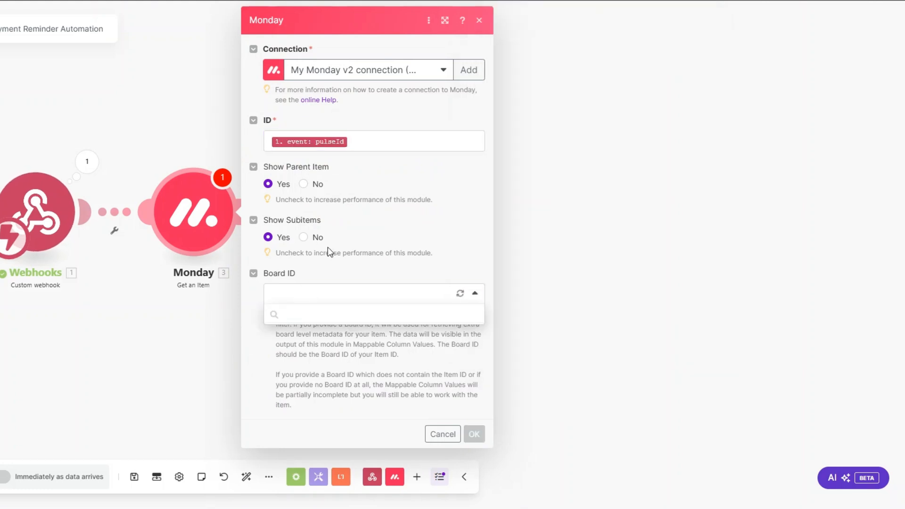
pyautogui.click(322, 313)
pyautogui.write('luxe')
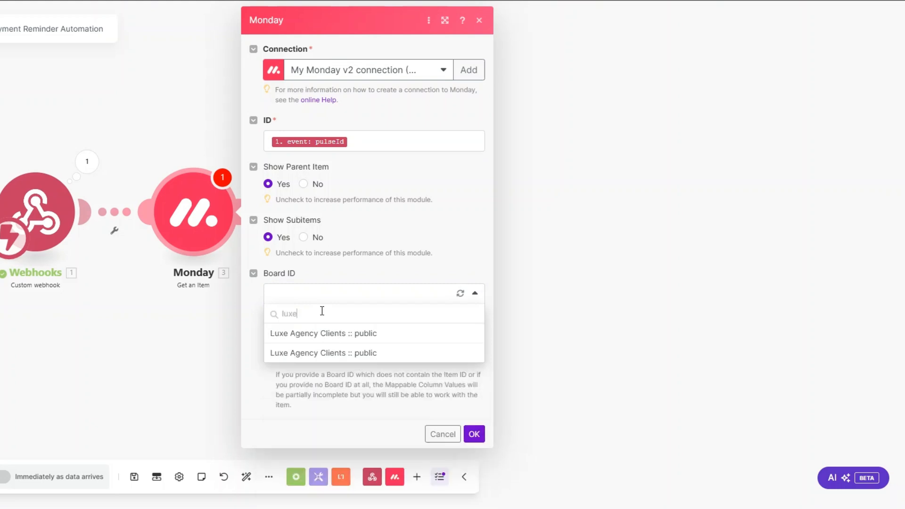
pyautogui.click(319, 351)
pyautogui.click(474, 433)
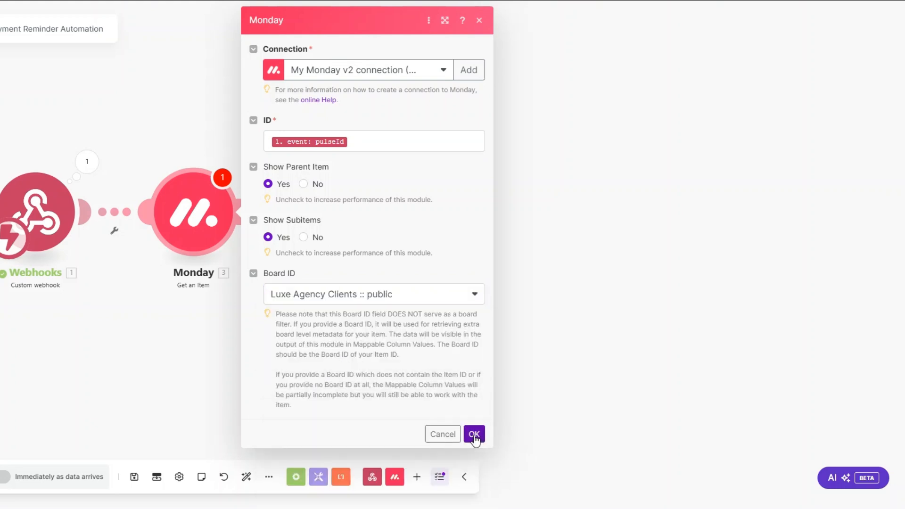
pyautogui.rightClick(182, 219)
pyautogui.click(217, 238)
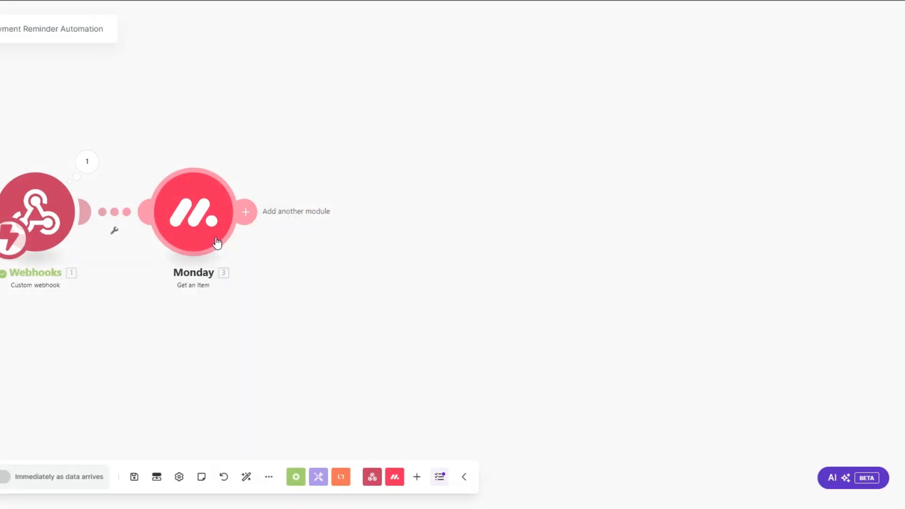
# - Test-run Get an Item with a pasted pulseId and check the client's name, company, email and phone
pyautogui.click(319, 267)
pyautogui.hotkey('ctrl', 'v')
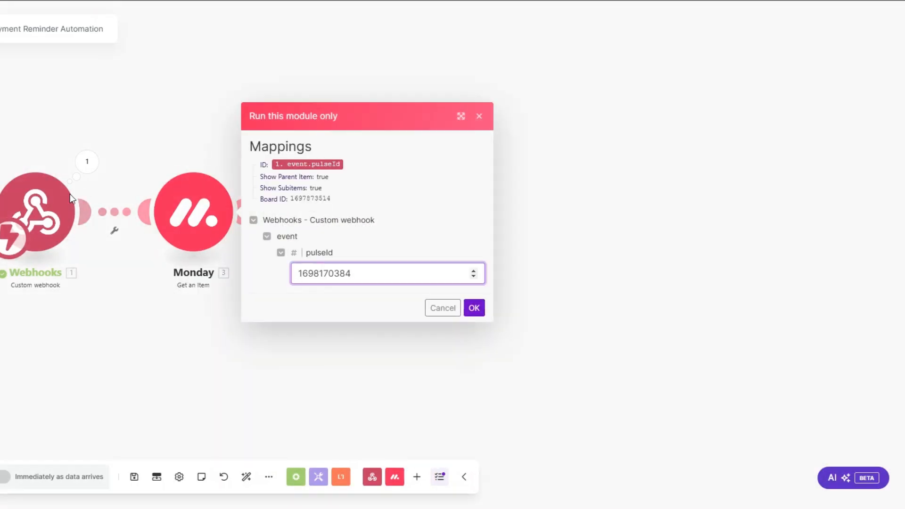
pyautogui.click(474, 308)
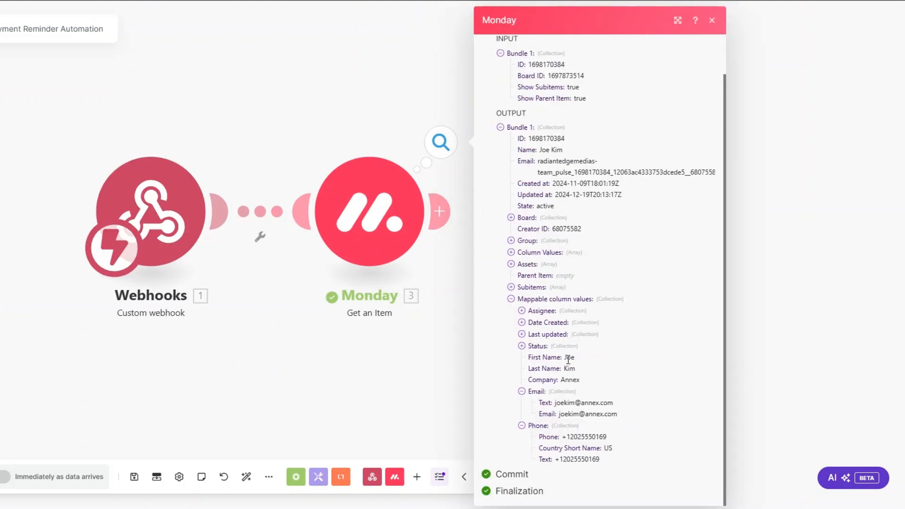
pyautogui.doubleClick(569, 357)
pyautogui.doubleClick(569, 368)
pyautogui.doubleClick(569, 379)
pyautogui.moveTo(569, 402); pyautogui.dragTo(607, 402)
pyautogui.moveTo(563, 438); pyautogui.dragTo(627, 438)
# - Close the test output and pan the scenario canvas left
pyautogui.click(262, 288)
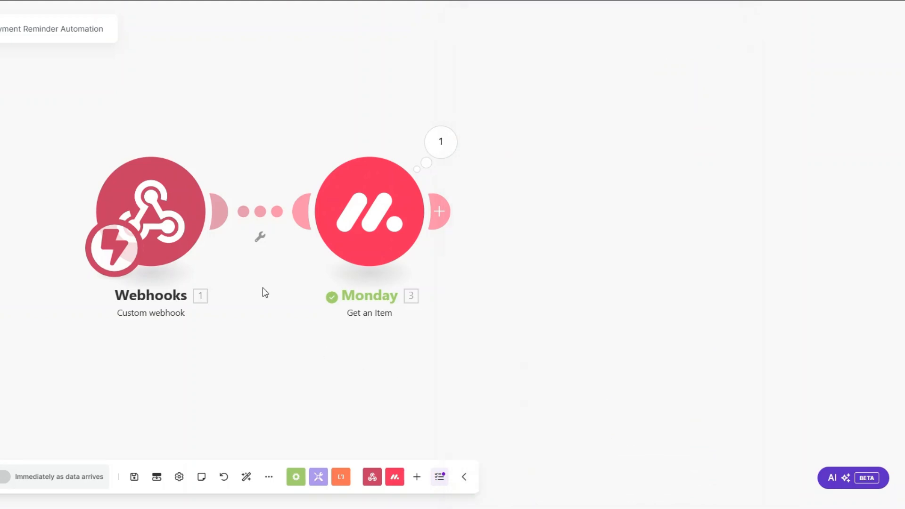
pyautogui.scroll(-3, 262, 288)
pyautogui.moveTo(262, 288); pyautogui.dragTo(106, 275)
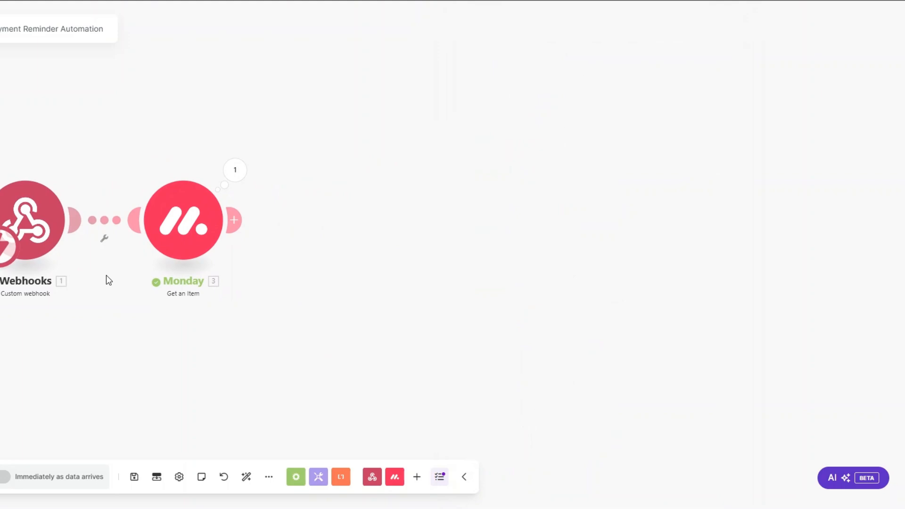
pyautogui.moveTo(112, 259); pyautogui.dragTo(85, 261)
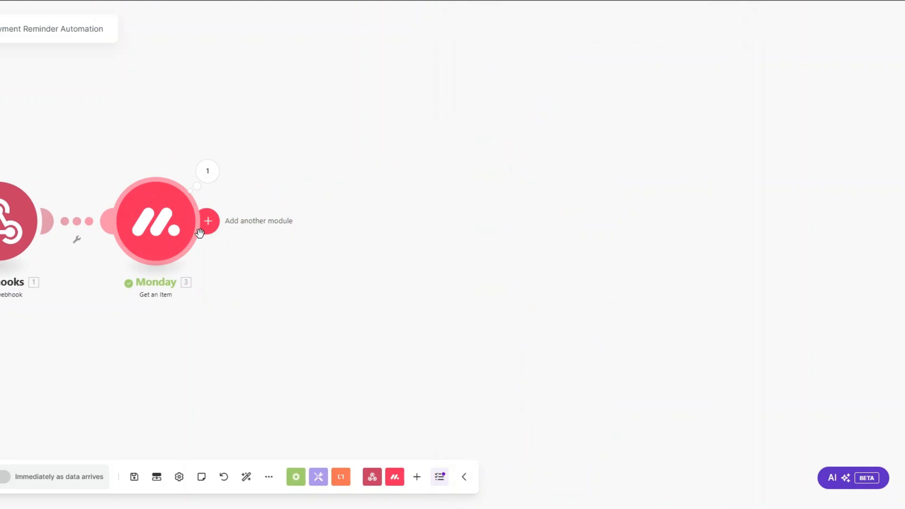
# - Insert Stripe's Create a Customer action after the Monday module, using the existing Stripe connection
pyautogui.click(208, 221)
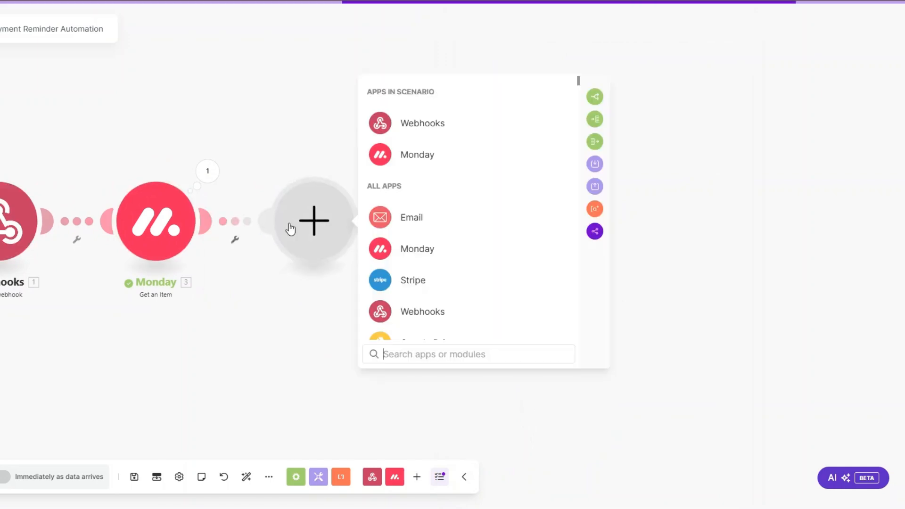
pyautogui.click(408, 281)
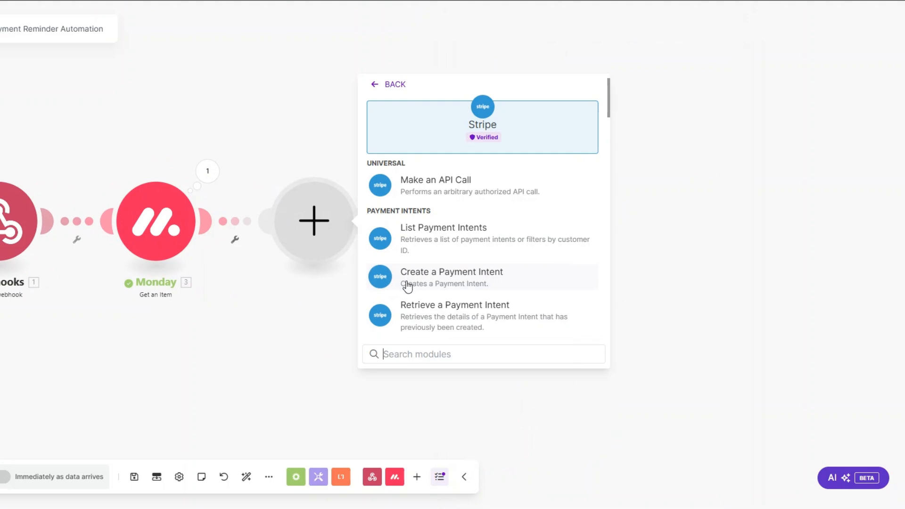
pyautogui.scroll(-1, 419, 290)
pyautogui.scroll(-1, 432, 296)
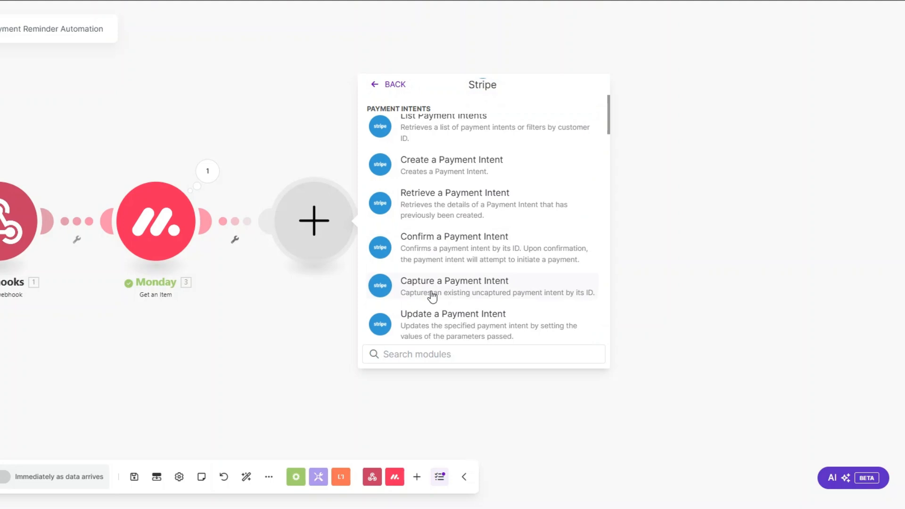
pyautogui.scroll(-5, 431, 295)
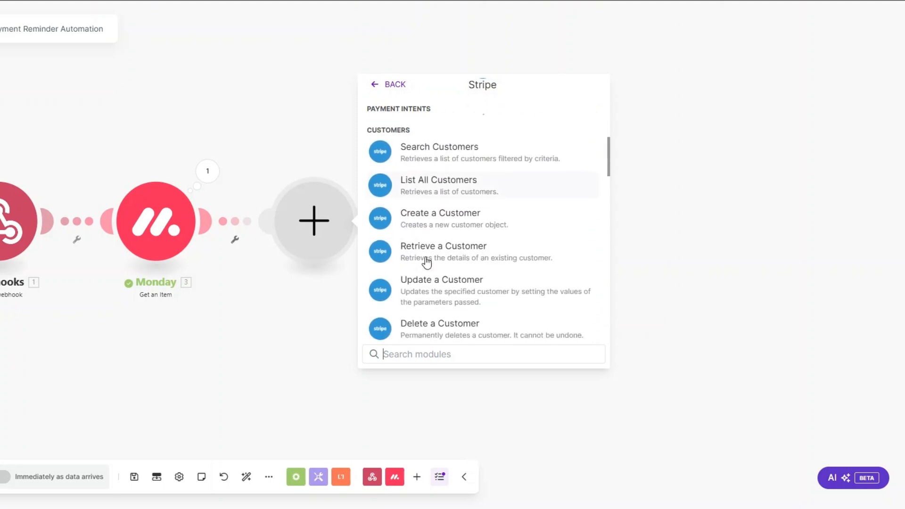
pyautogui.click(425, 220)
pyautogui.moveTo(250, 300); pyautogui.dragTo(94, 270)
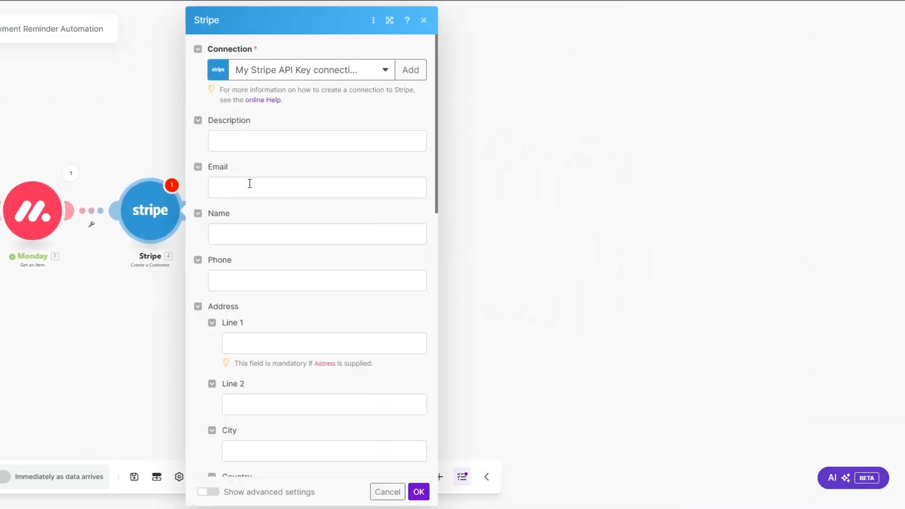
# - Set the customer Description to 'Automation Services' and map Monday's Email into Email
pyautogui.click(242, 137)
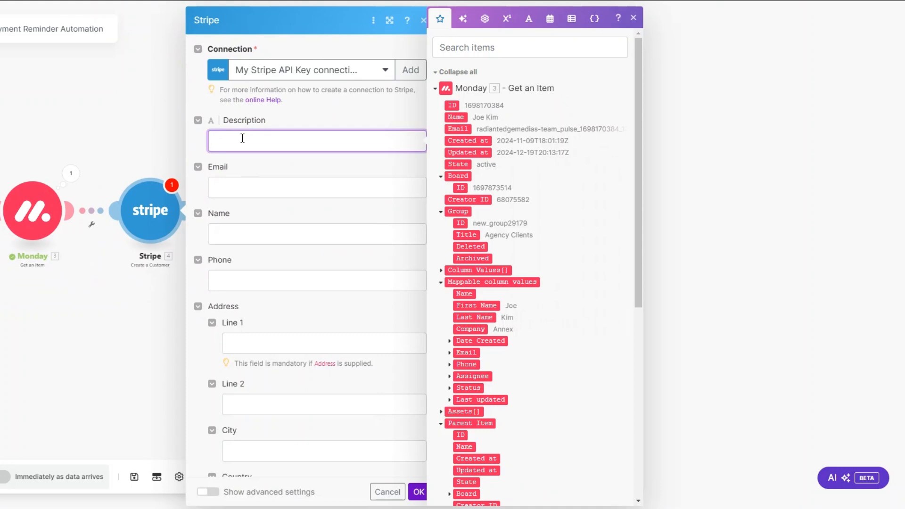
pyautogui.write('Automation Services')
pyautogui.click(263, 188)
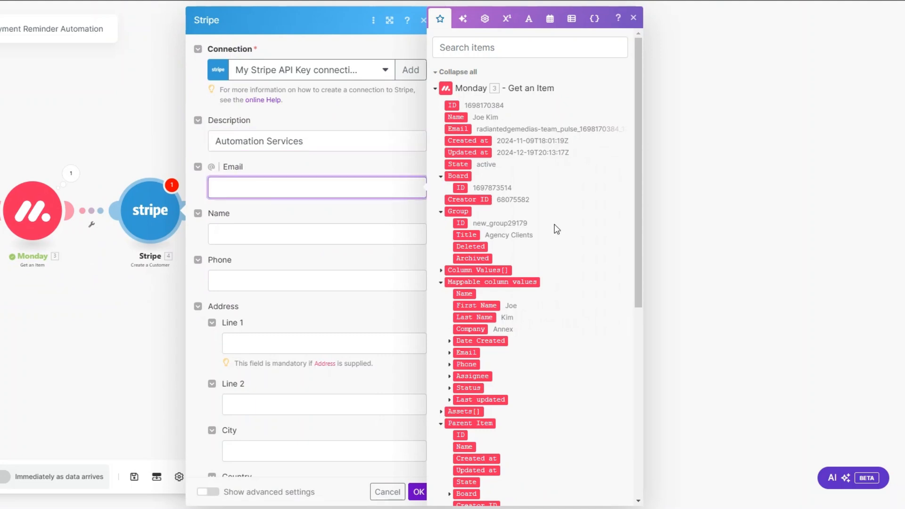
pyautogui.scroll(-3, 555, 228)
pyautogui.click(449, 240)
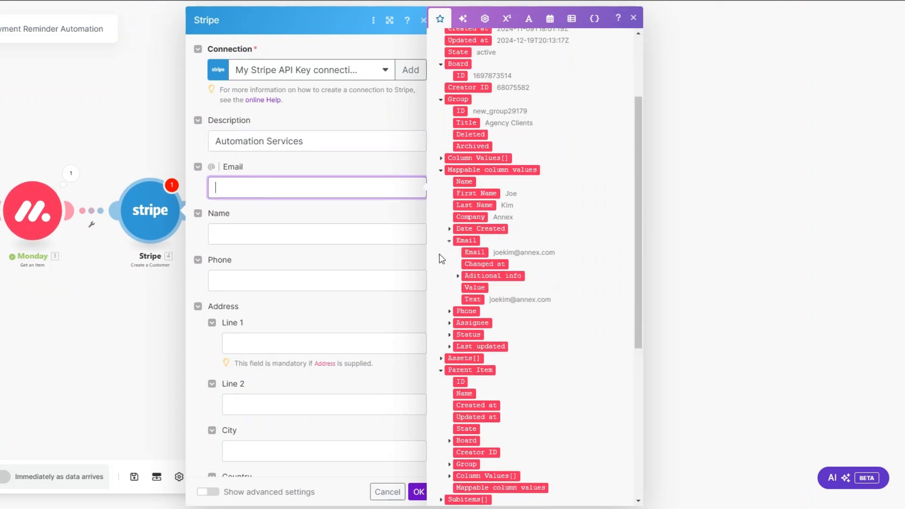
pyautogui.click(472, 253)
pyautogui.click(255, 233)
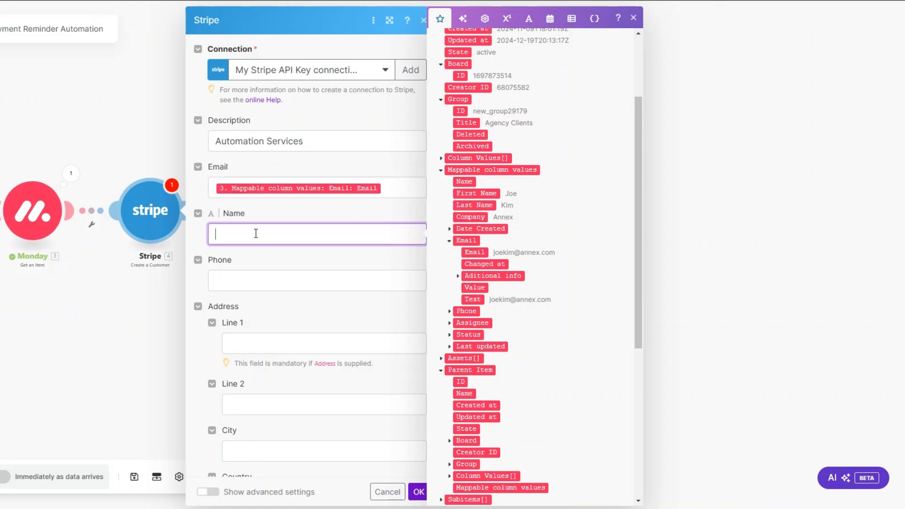
pyautogui.click(468, 193)
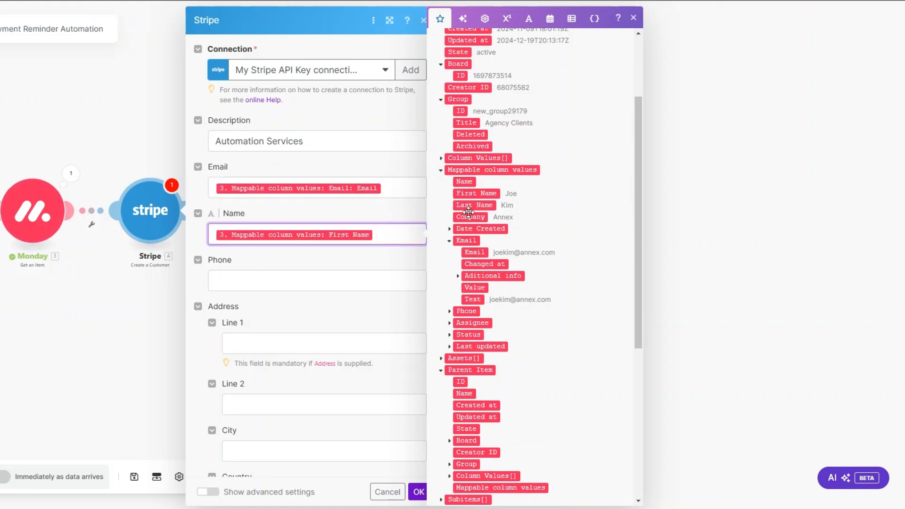
pyautogui.click(472, 206)
pyautogui.scroll(-1, 320, 273)
pyautogui.scroll(-2, 321, 273)
pyautogui.click(285, 183)
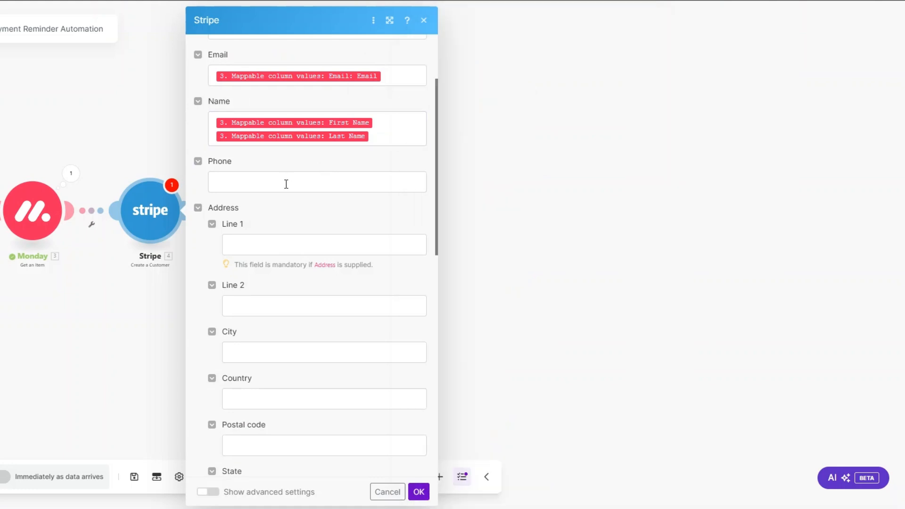
pyautogui.scroll(-1, 485, 288)
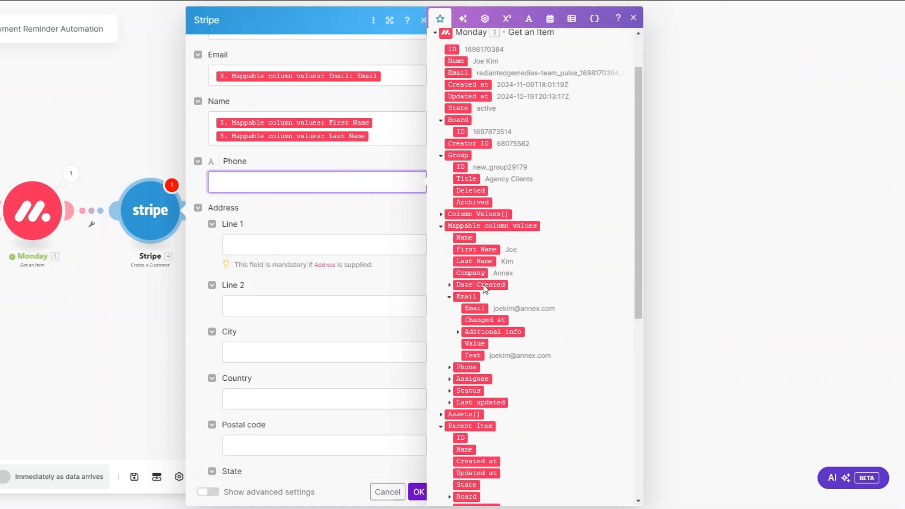
pyautogui.click(450, 368)
pyautogui.click(472, 380)
# - Save the Stripe customer module and add another module after it
pyautogui.scroll(-5, 303, 213)
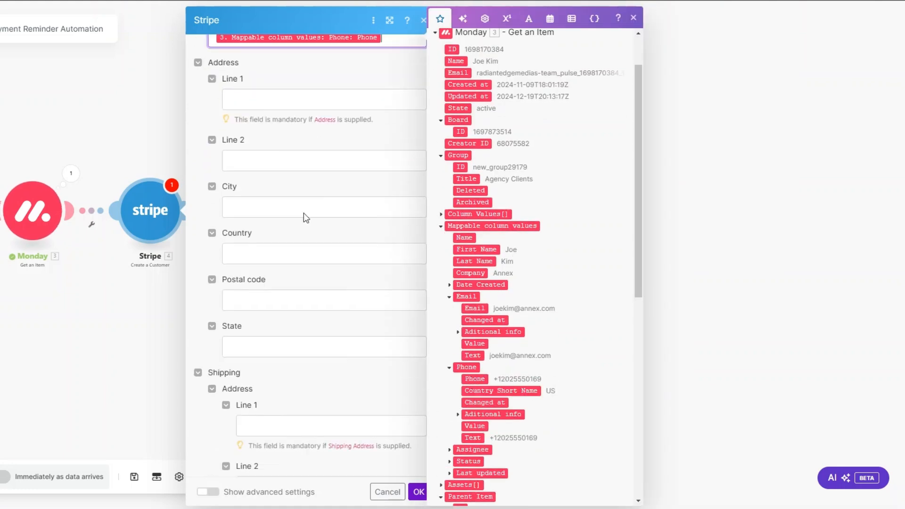
pyautogui.scroll(-8, 291, 274)
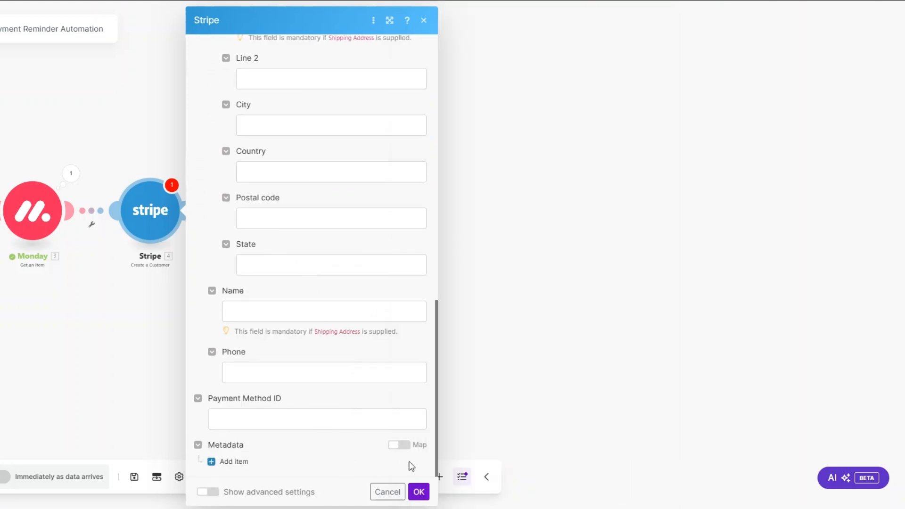
pyautogui.click(419, 492)
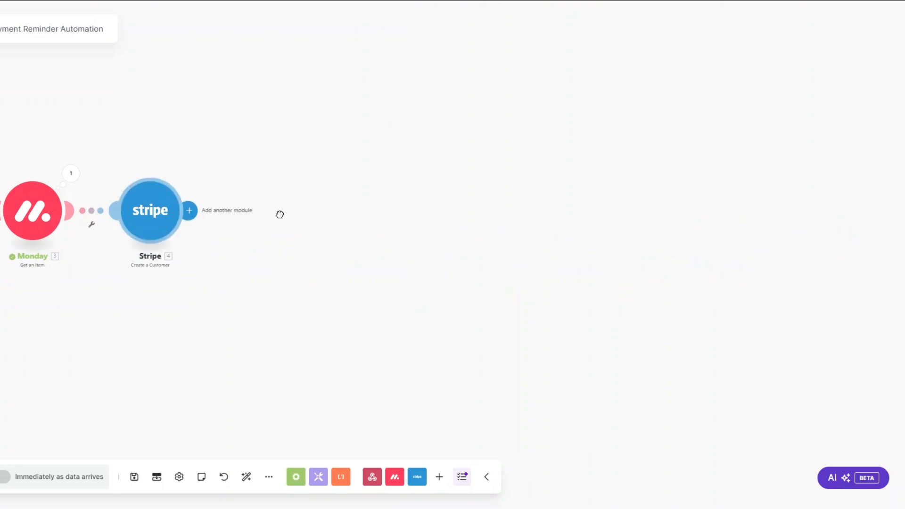
pyautogui.click(279, 216)
# - Add Stripe's Create an Invoice Item action and map the new customer's Customer ID
pyautogui.click(360, 177)
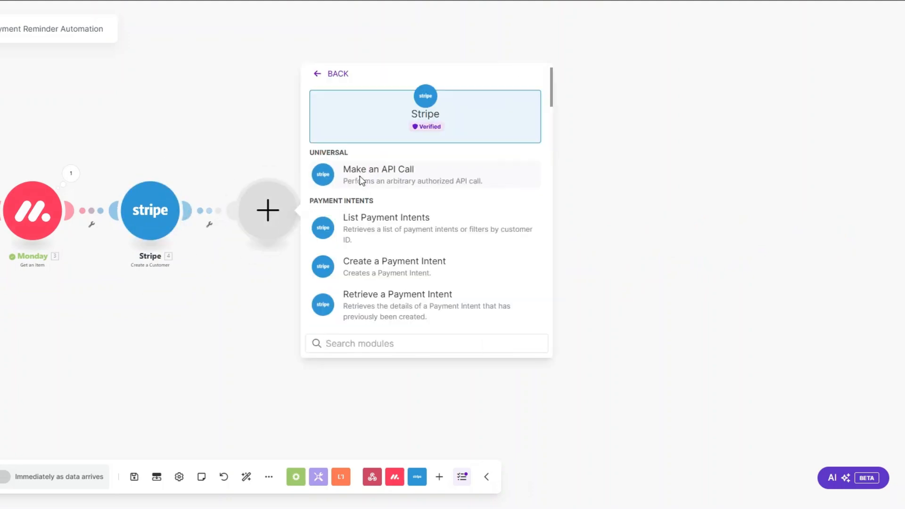
pyautogui.write('create')
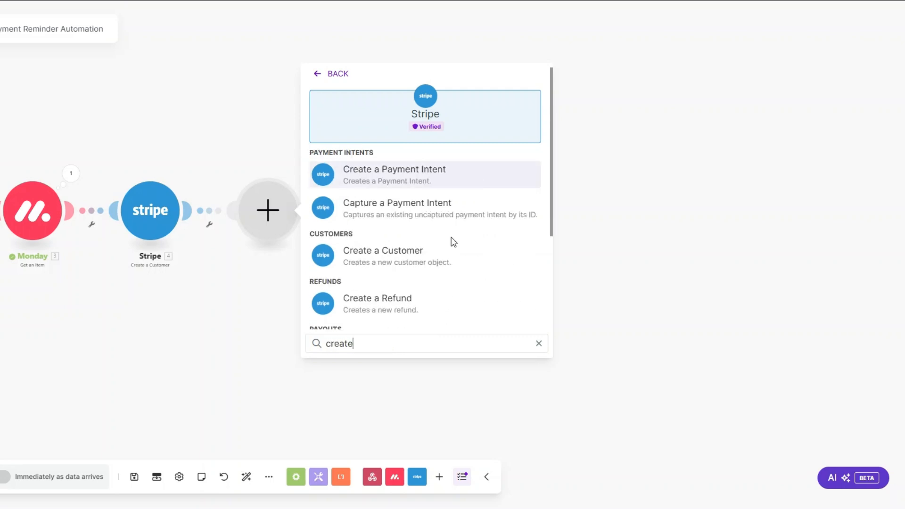
pyautogui.scroll(-3, 453, 242)
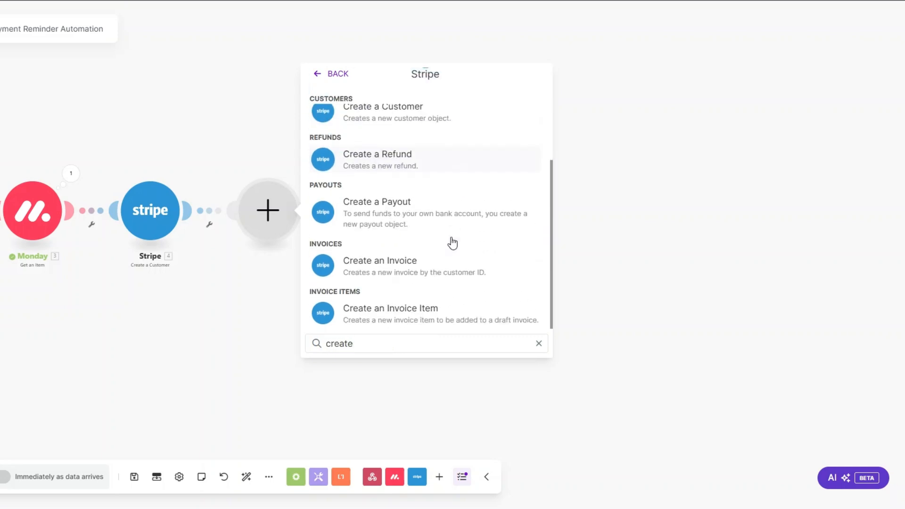
pyautogui.click(426, 316)
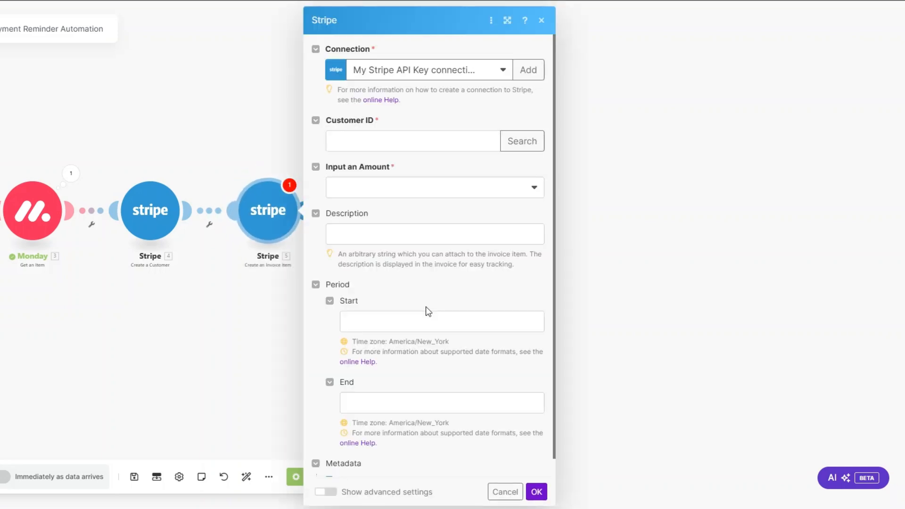
pyautogui.click(338, 139)
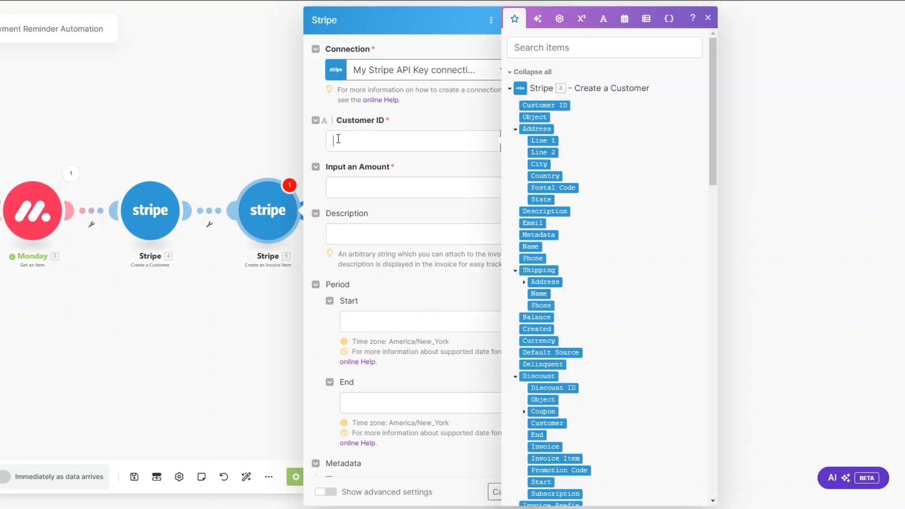
pyautogui.click(544, 105)
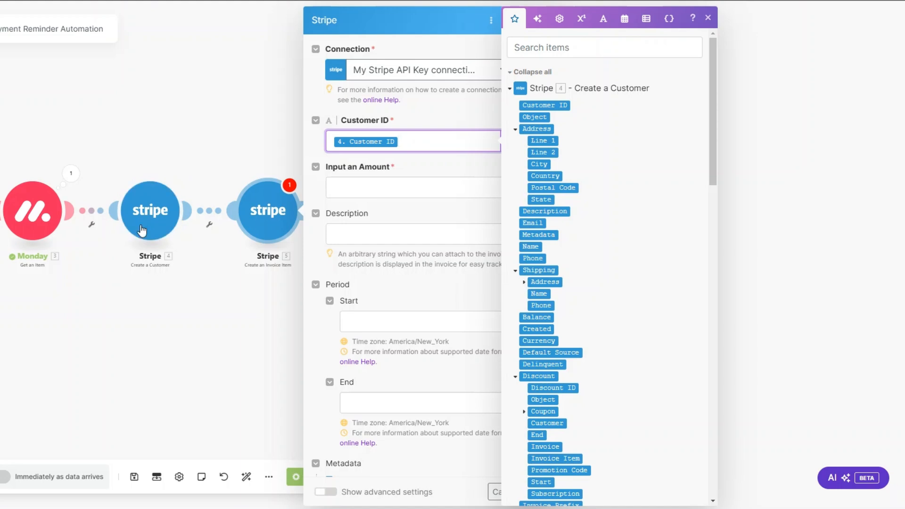
# - Charge the invoice item by a total amount of 200000 cents
pyautogui.click(349, 193)
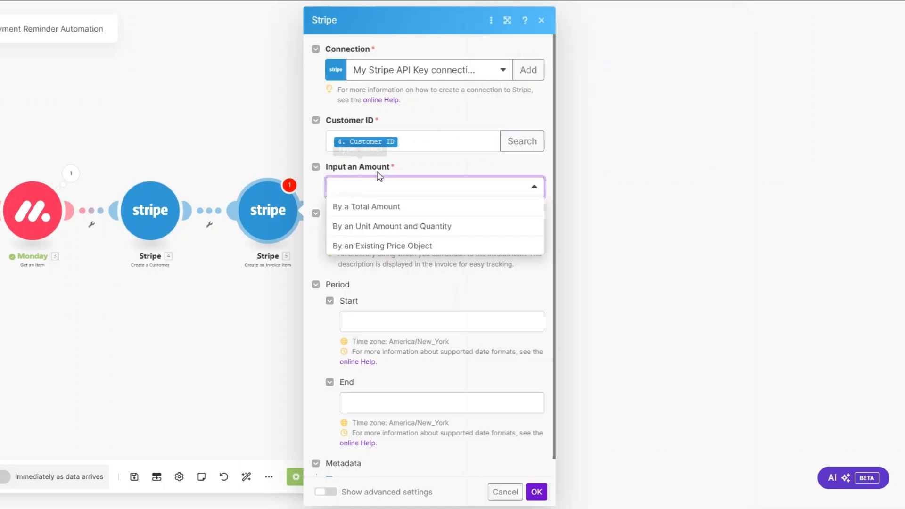
pyautogui.click(359, 208)
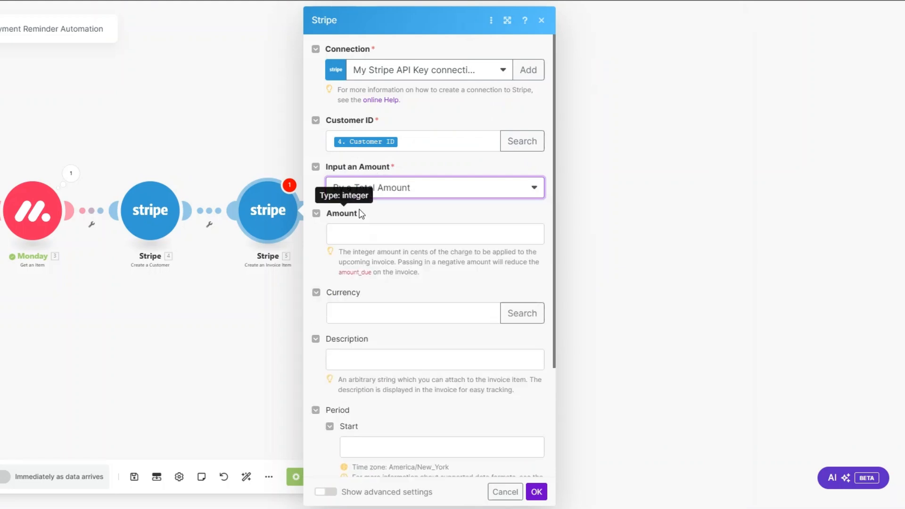
pyautogui.click(392, 193)
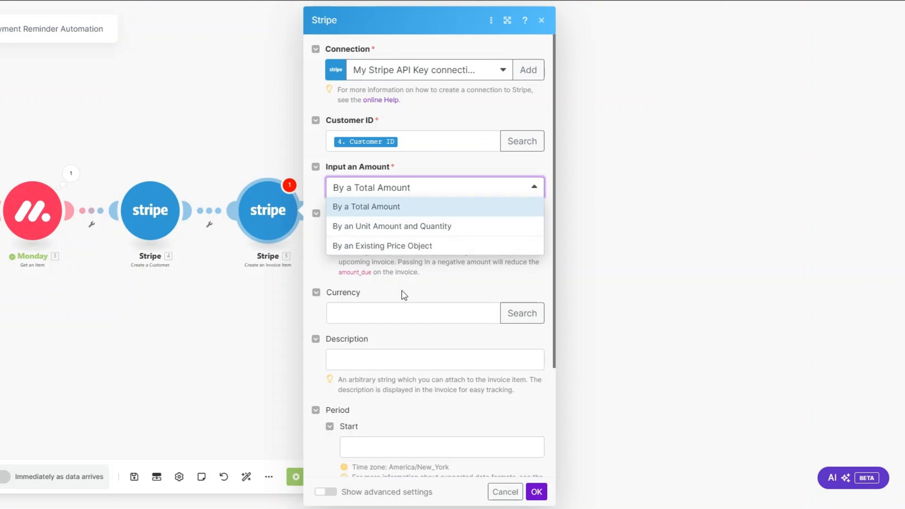
pyautogui.click(402, 291)
pyautogui.click(345, 228)
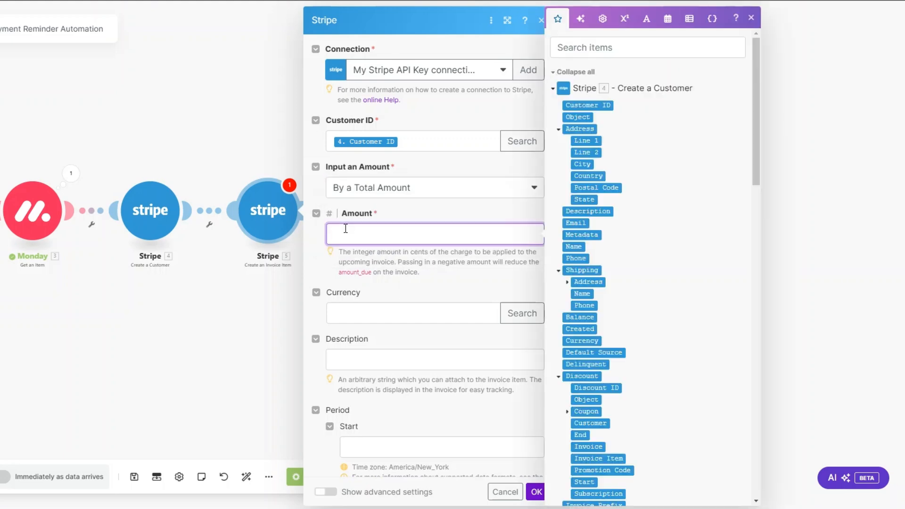
pyautogui.write('2000')
pyautogui.moveTo(409, 252); pyautogui.dragTo(430, 252)
pyautogui.click(380, 231)
pyautogui.write('00')
# - Set the currency to usd, paste 'Automation Services' as description, and save the item
pyautogui.click(360, 307)
pyautogui.write('usd')
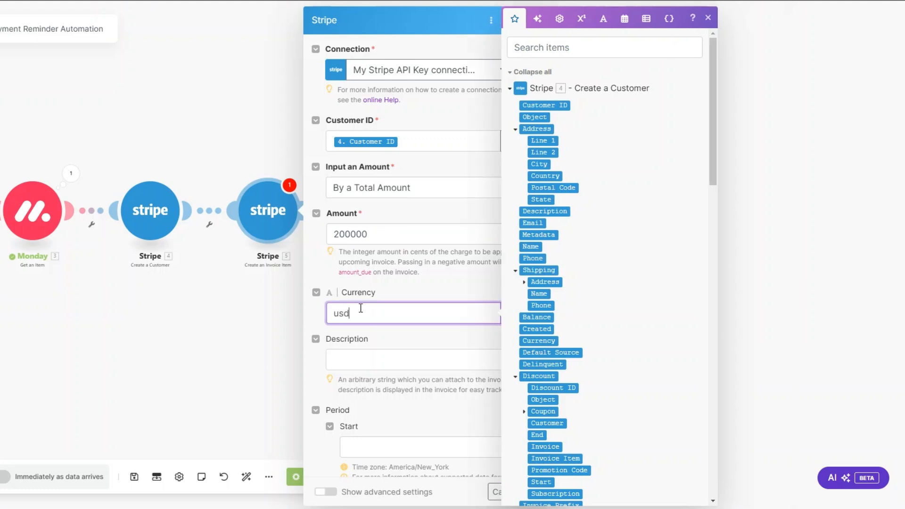
pyautogui.scroll(-2, 361, 307)
pyautogui.click(348, 246)
pyautogui.write('Automation Services')
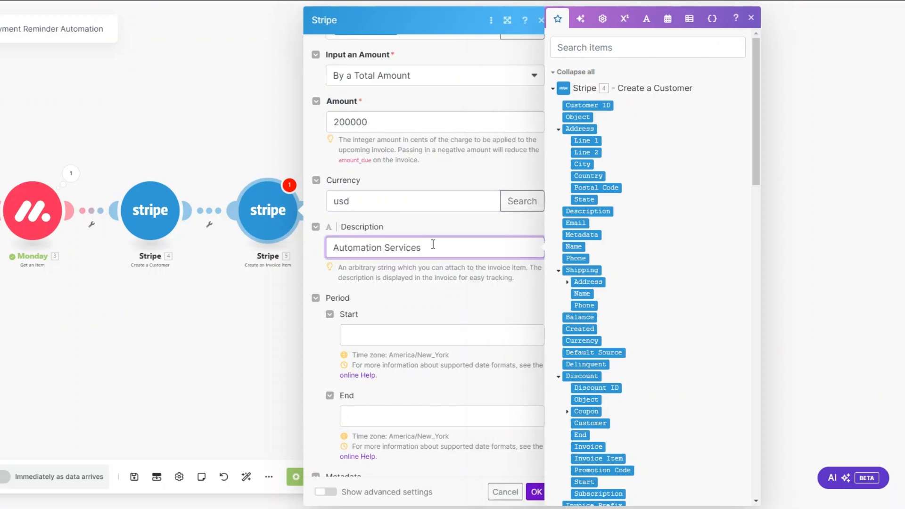
pyautogui.moveTo(433, 244); pyautogui.dragTo(320, 259)
pyautogui.scroll(-1, 365, 234)
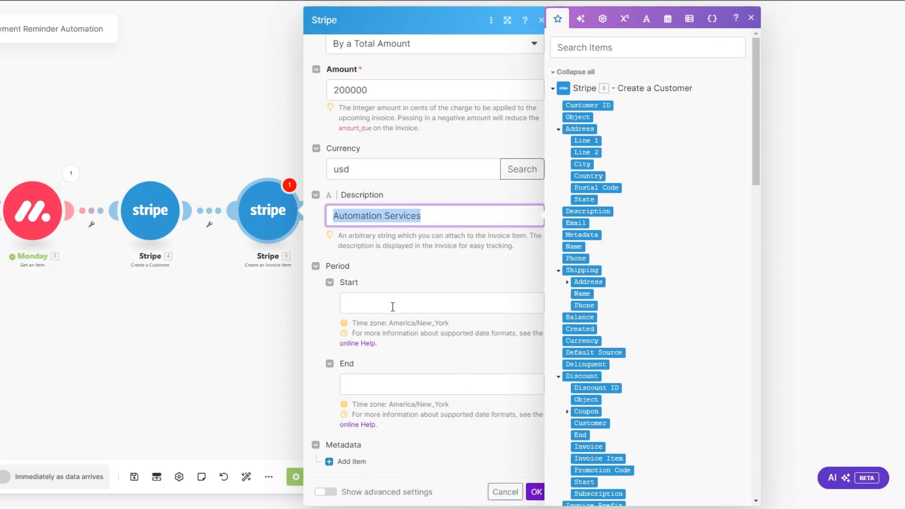
pyautogui.click(424, 217)
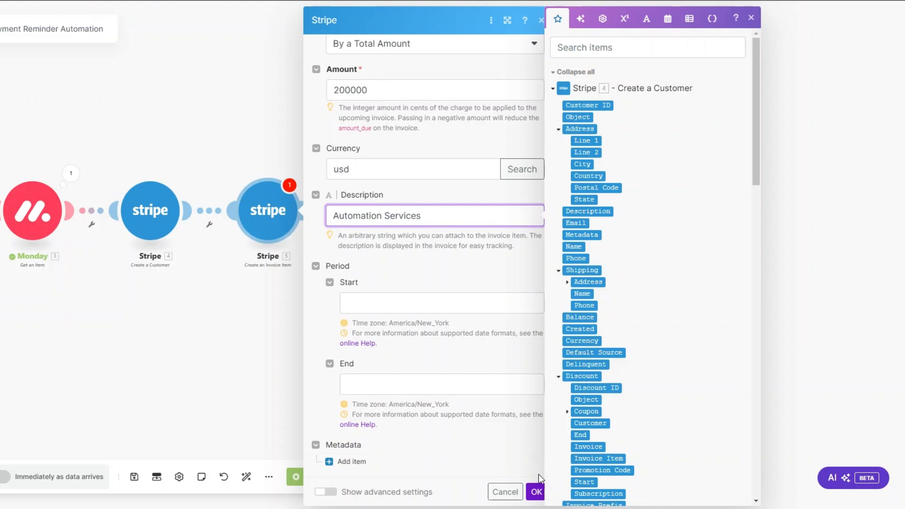
pyautogui.click(536, 492)
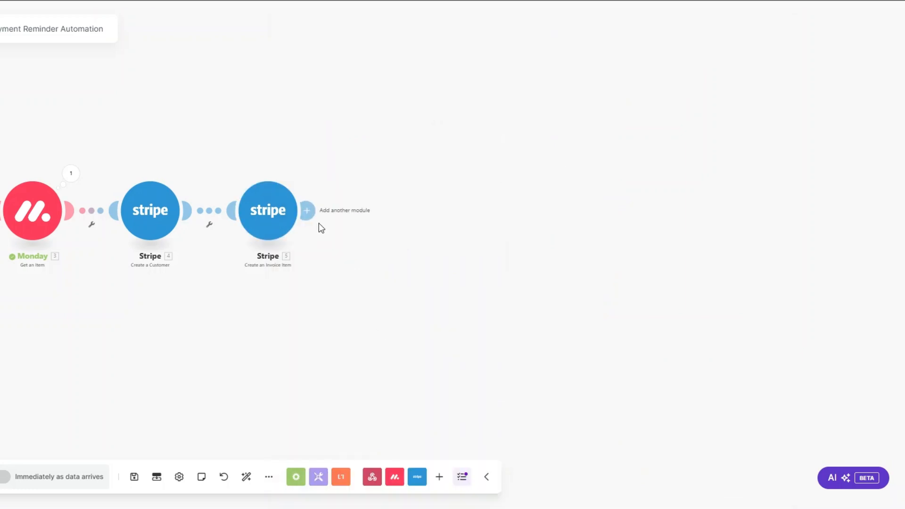
# - Add a Stripe Create an Invoice module after the invoice item
pyautogui.click(323, 210)
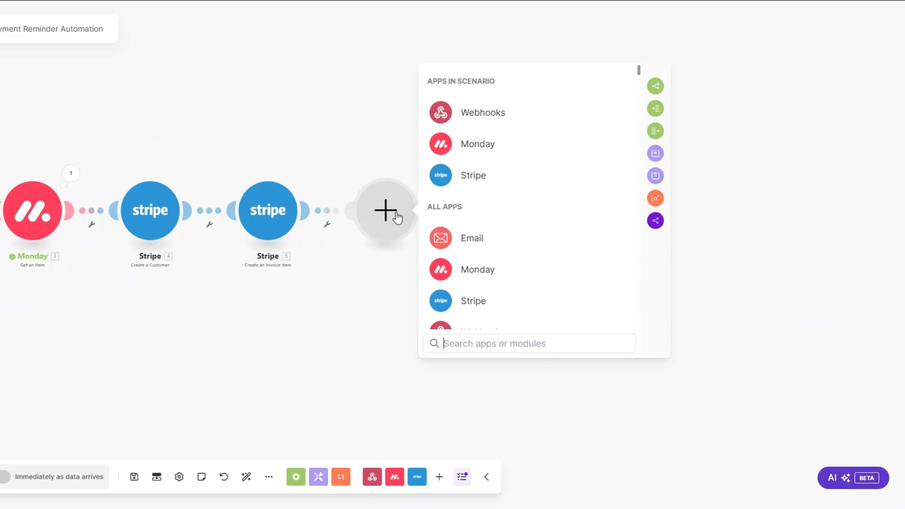
pyautogui.click(523, 183)
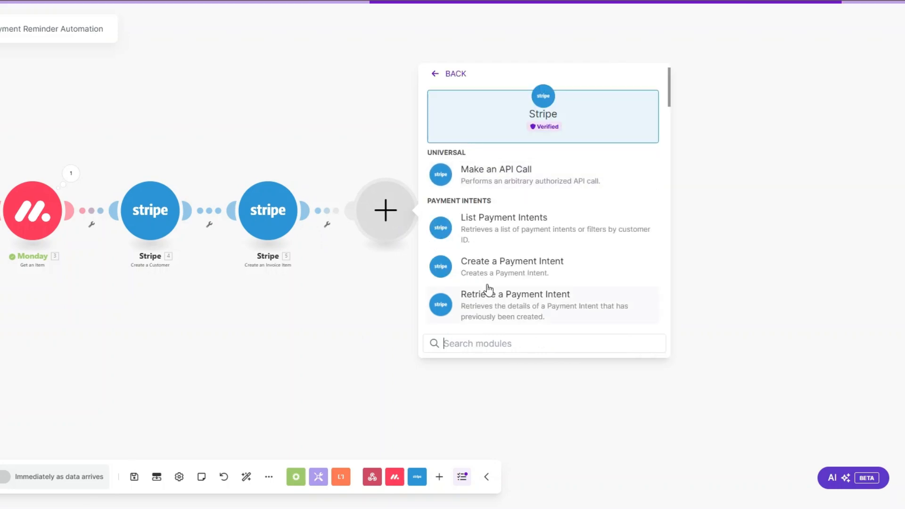
pyautogui.write('create an')
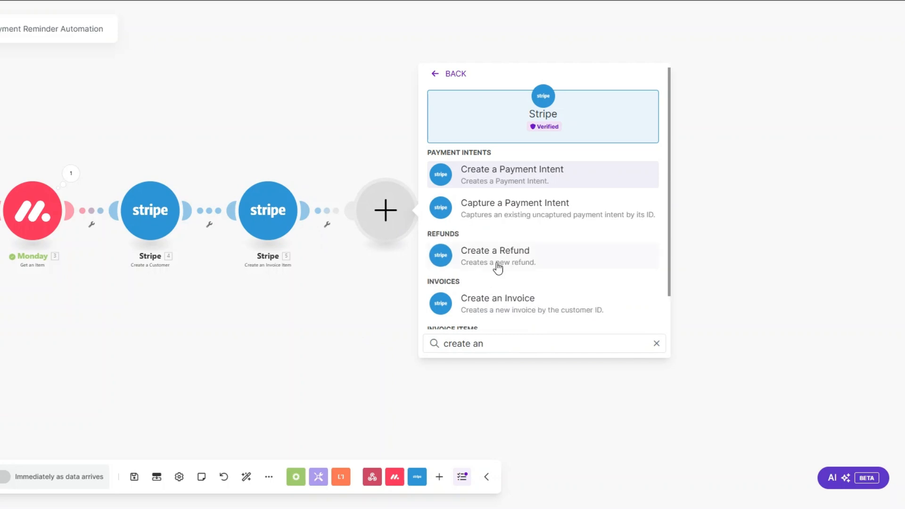
pyautogui.click(495, 306)
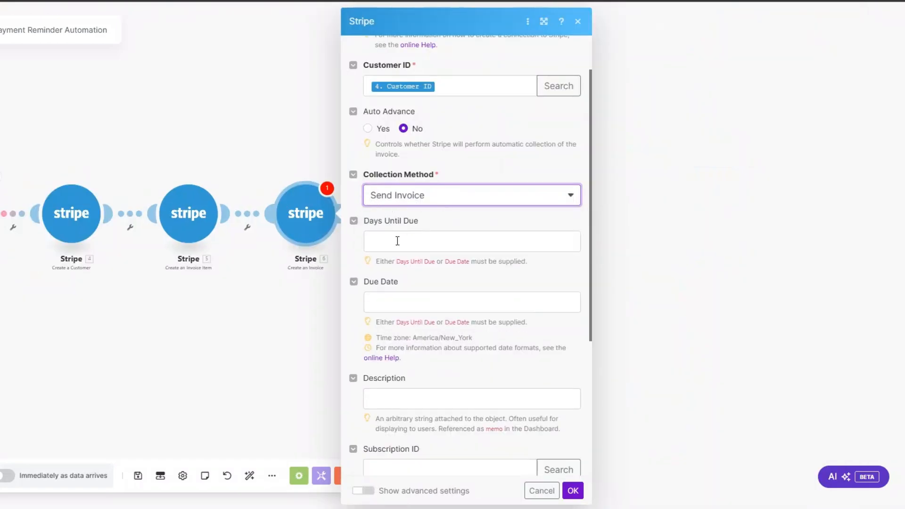
# - Make the invoice due in 3 days, describe it as 'Automation Service', and save
pyautogui.click(397, 241)
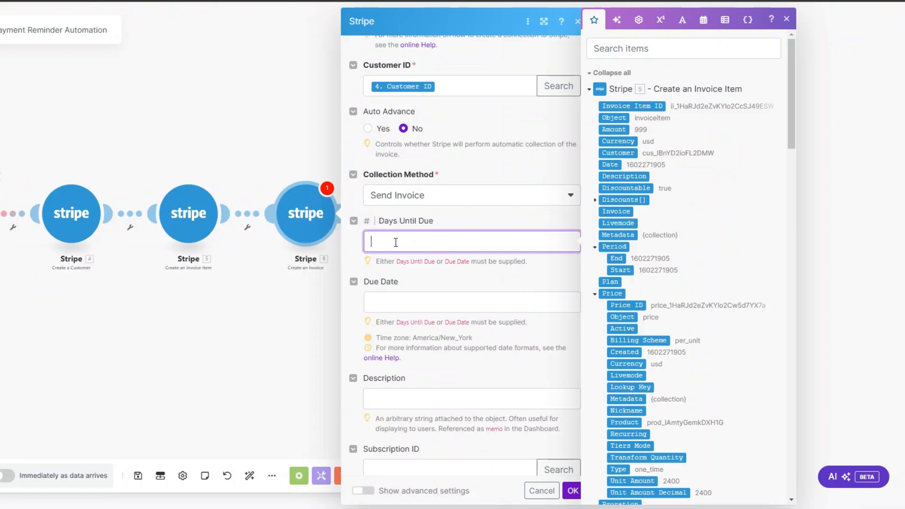
pyautogui.write('3')
pyautogui.scroll(-4, 403, 257)
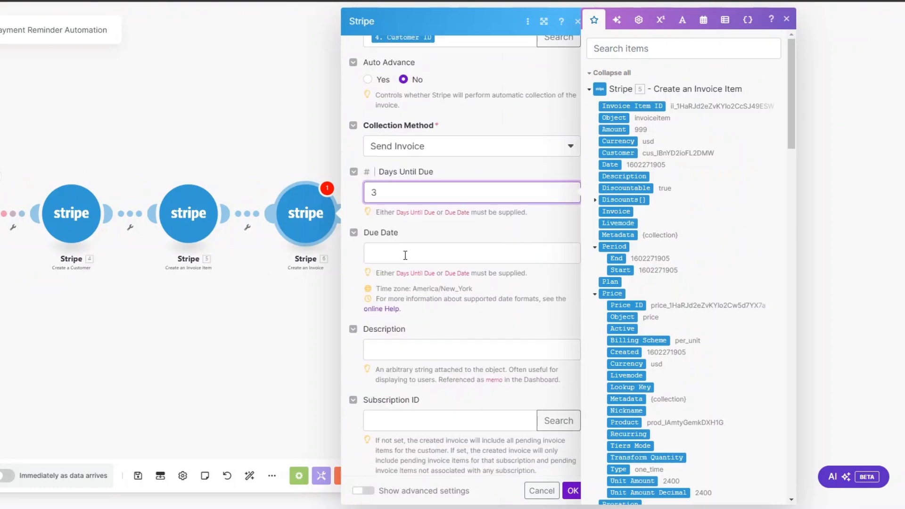
pyautogui.click(388, 229)
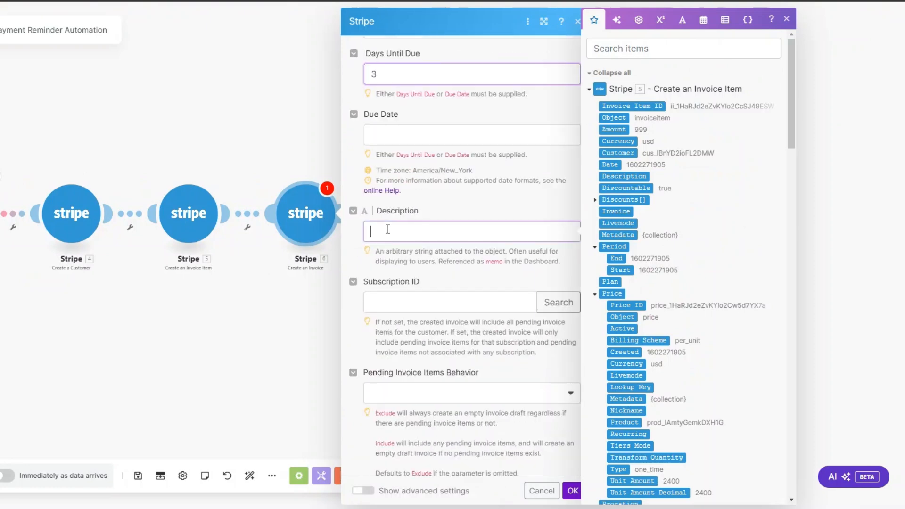
pyautogui.write('Autom')
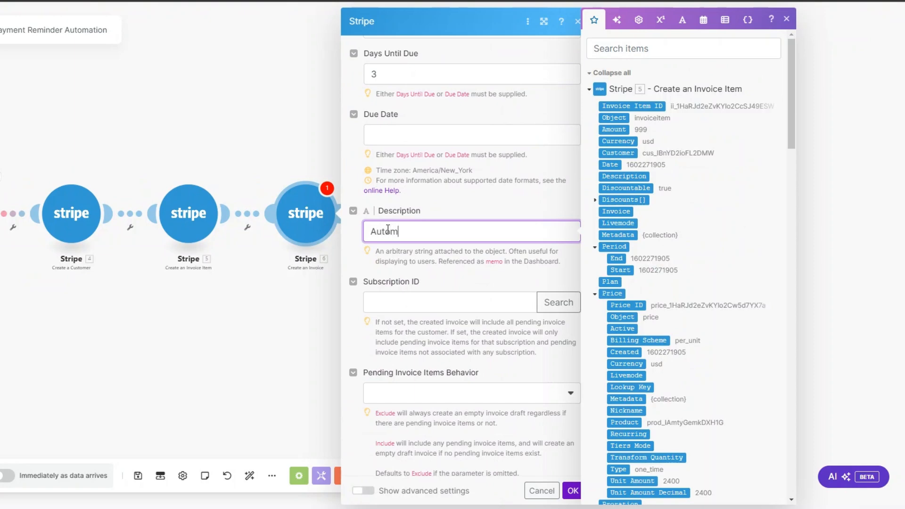
pyautogui.write('ation Services')
pyautogui.click(573, 493)
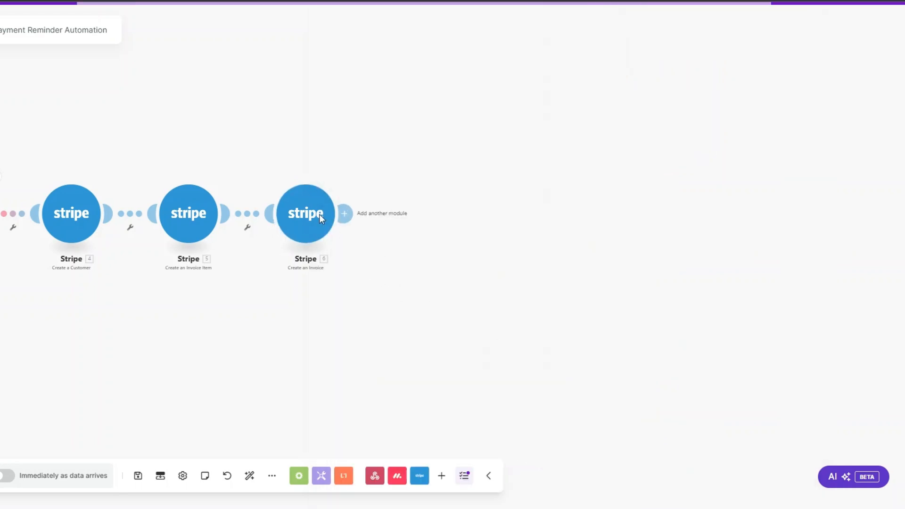
# - Add Stripe's Finalize a Draft Invoice, map the created invoice's Invoice ID, and save it
pyautogui.click(349, 214)
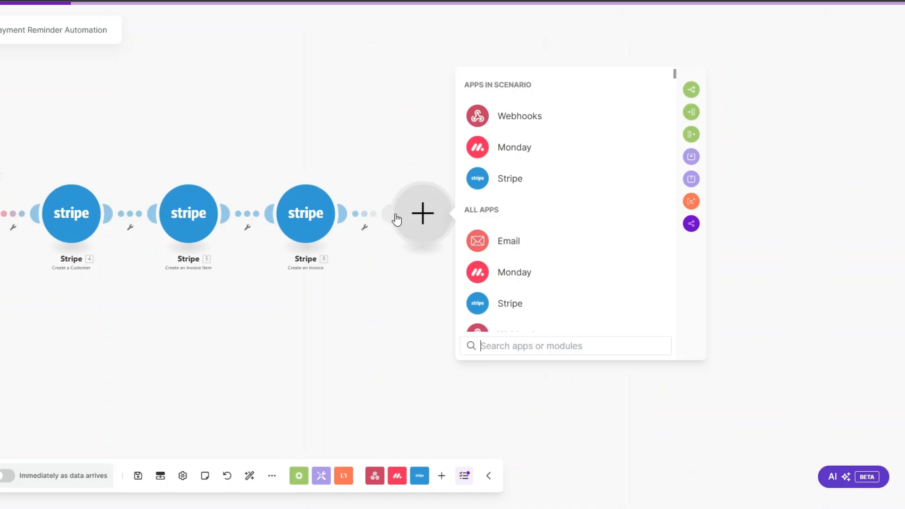
pyautogui.click(524, 178)
pyautogui.write('fi')
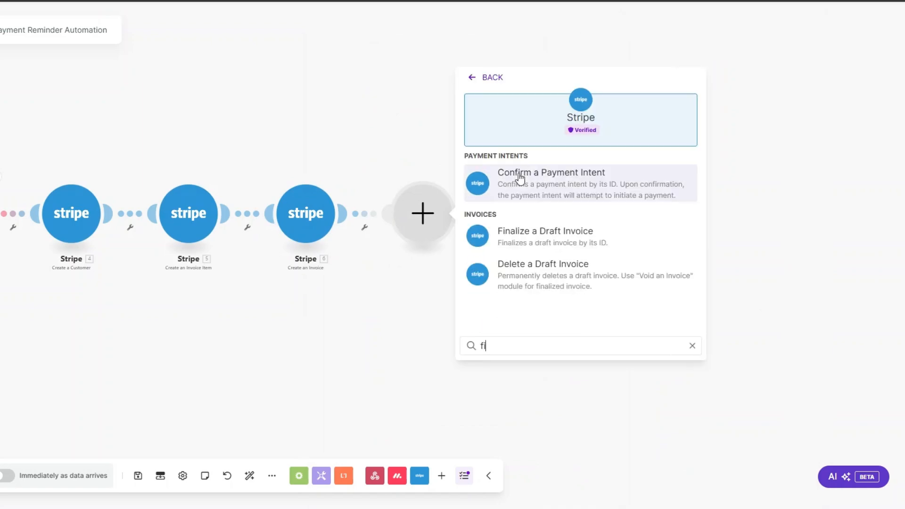
pyautogui.write('nal')
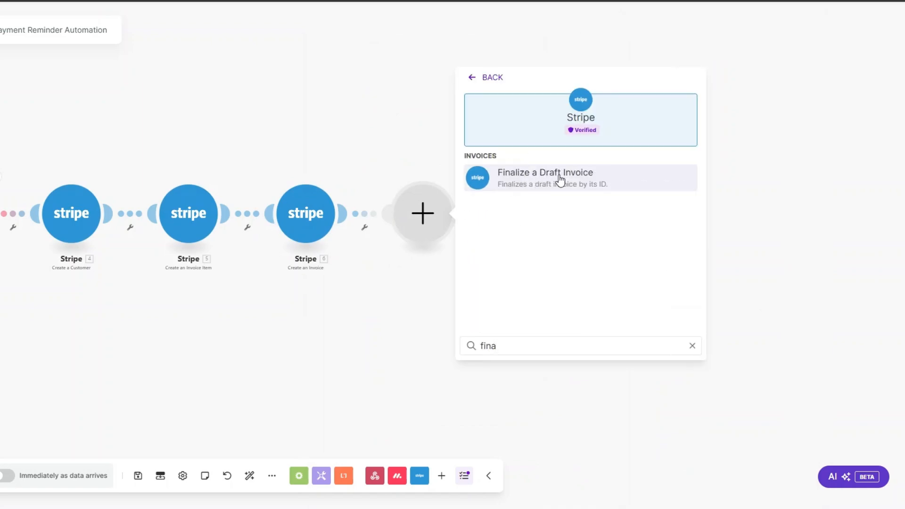
pyautogui.click(558, 176)
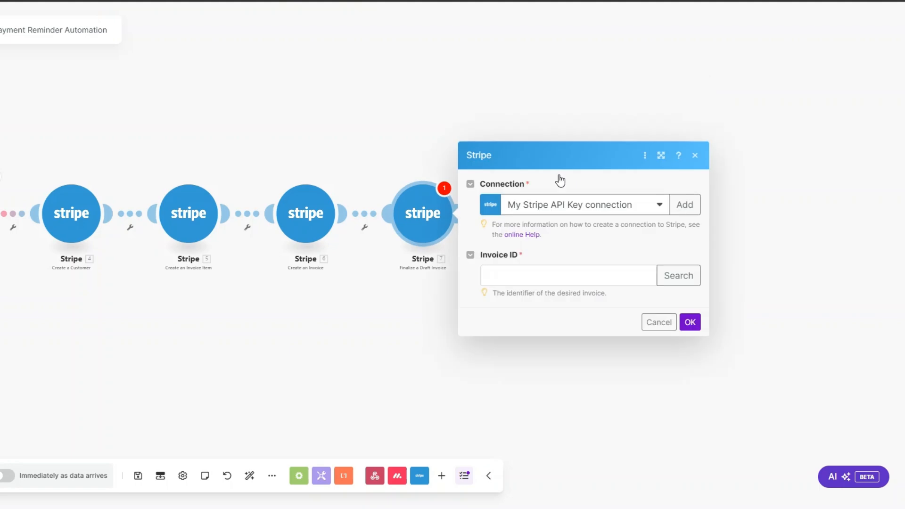
pyautogui.click(536, 250)
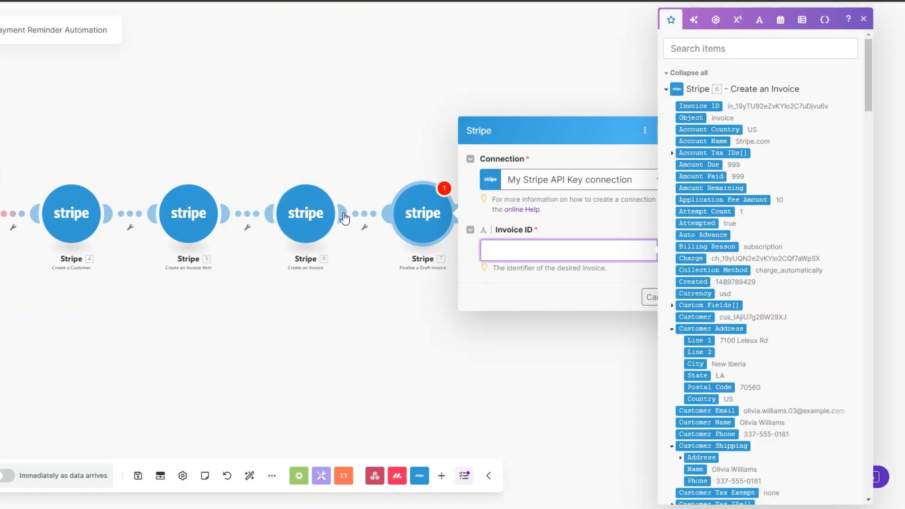
pyautogui.click(712, 106)
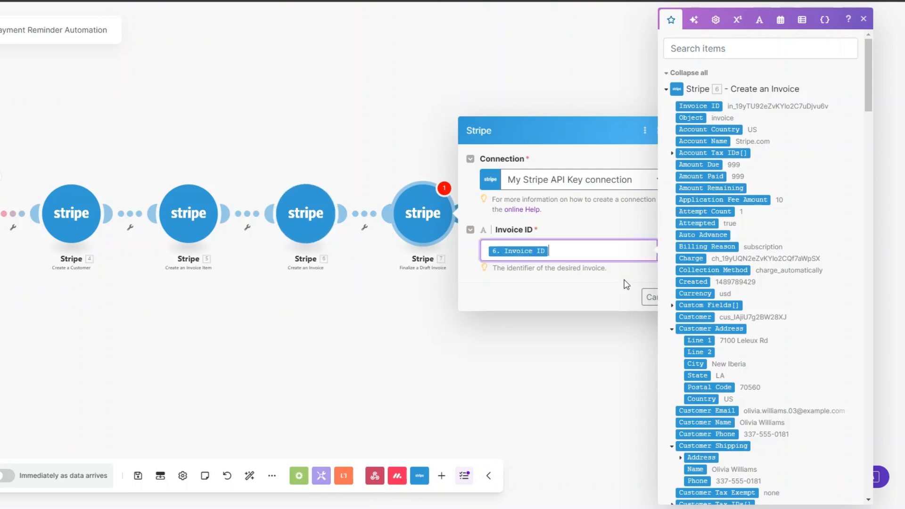
pyautogui.click(606, 286)
pyautogui.click(688, 298)
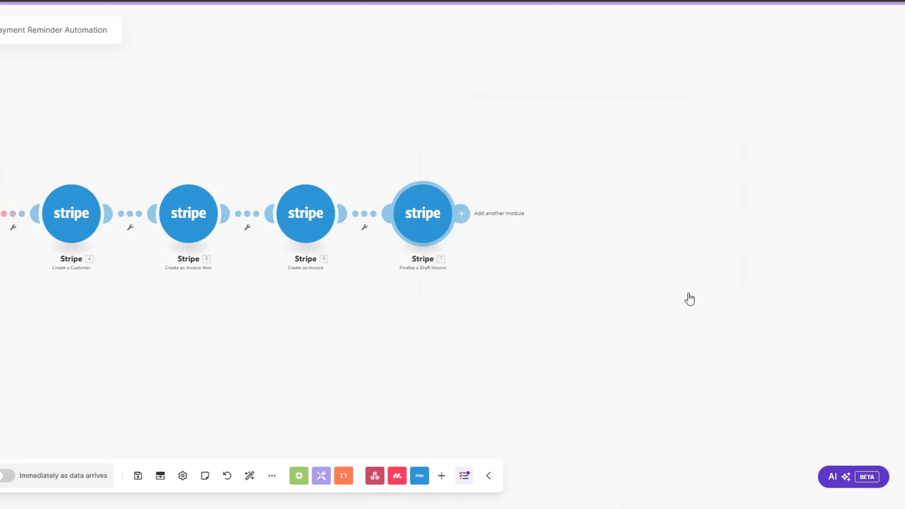
pyautogui.scroll(-1, 421, 303)
pyautogui.moveTo(421, 306); pyautogui.dragTo(327, 289)
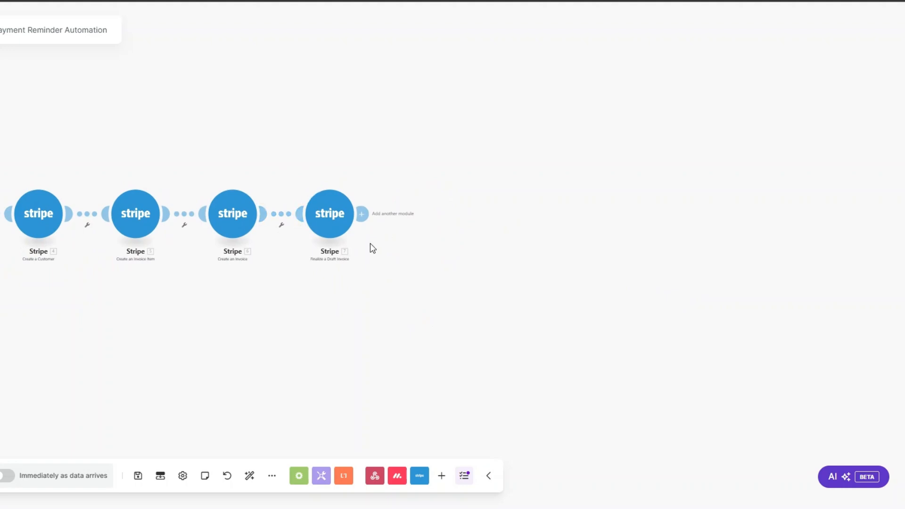
# - Add an Email 'Send an Email' module after the finalize step and rename it 'Invoice Email'
pyautogui.click(362, 214)
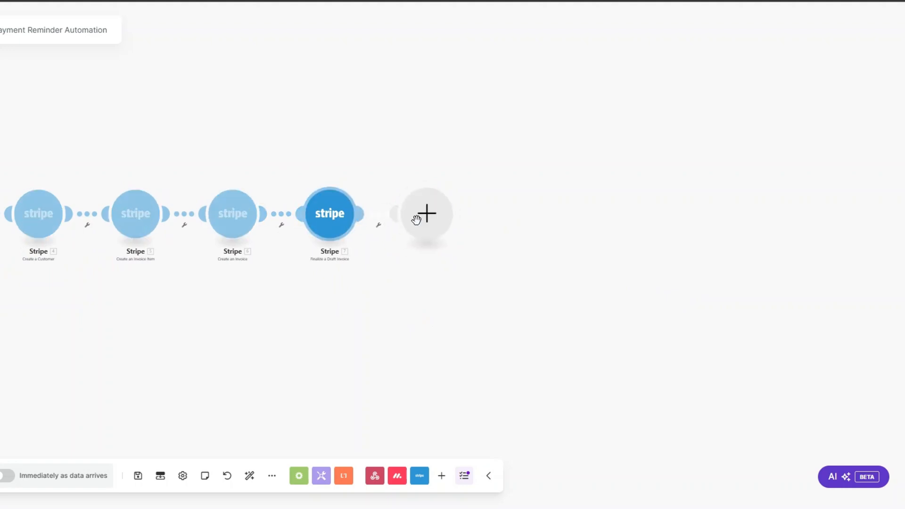
pyautogui.click(513, 243)
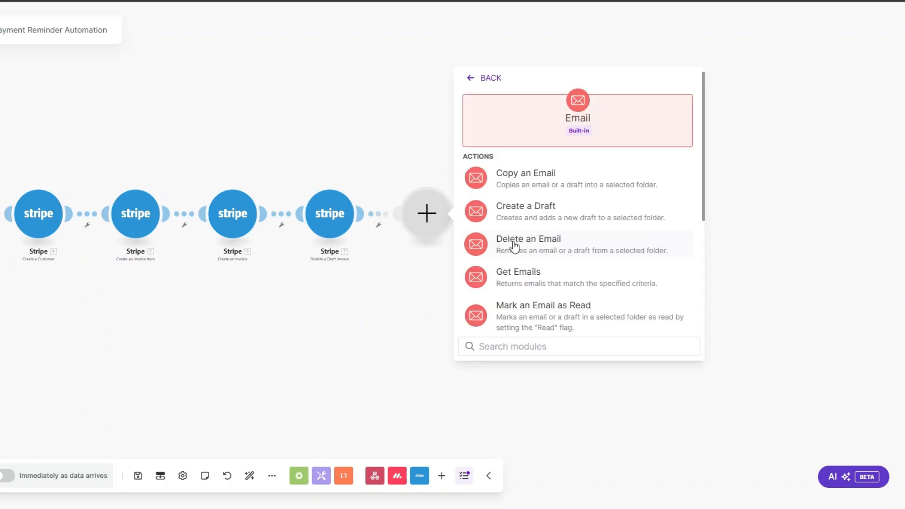
pyautogui.scroll(-4, 516, 248)
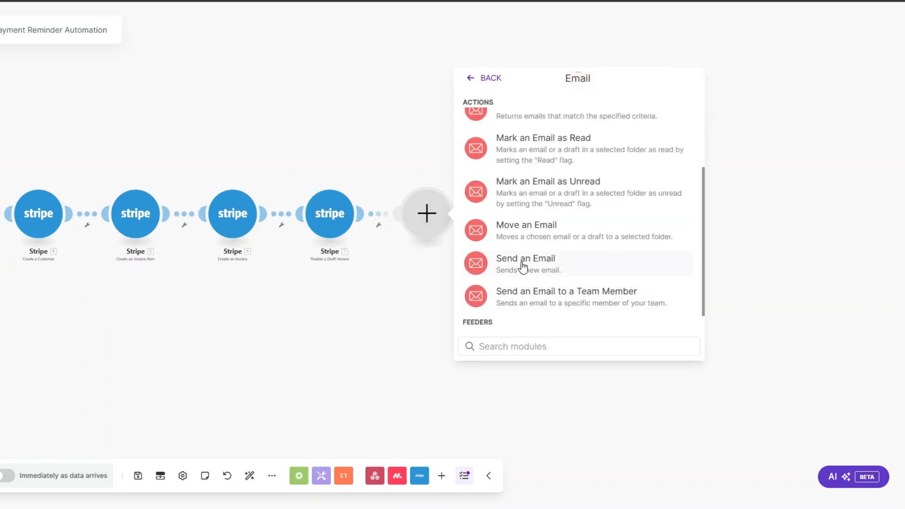
pyautogui.click(523, 266)
pyautogui.rightClick(430, 213)
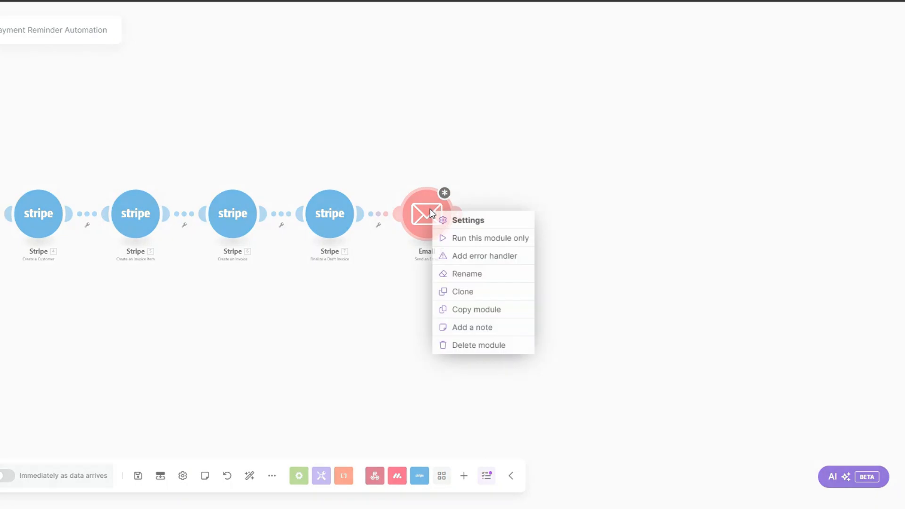
pyautogui.click(456, 274)
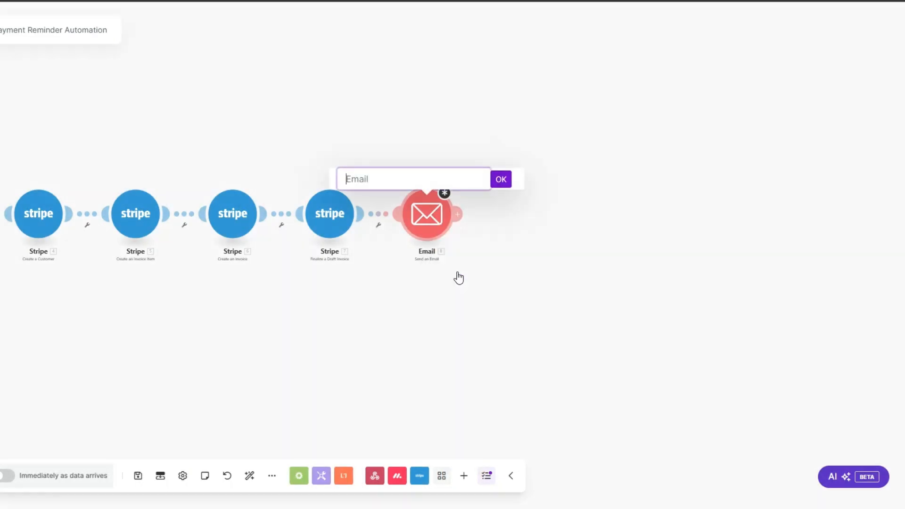
pyautogui.hotkey('ctrl', 'a')
pyautogui.press('BackSpace')
pyautogui.write('Invoice Email')
pyautogui.click(500, 183)
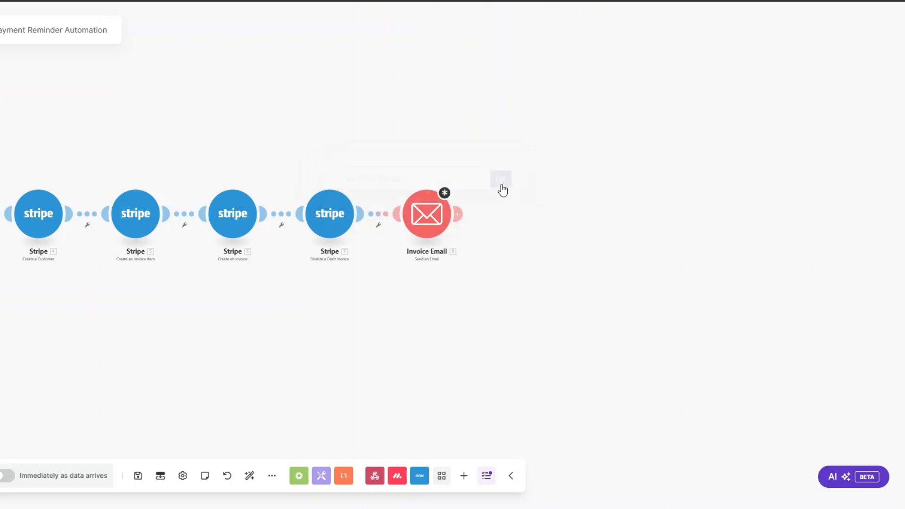
# - Review the Invoice Email recipient, subject and message content mappings, then save the module
pyautogui.click(427, 213)
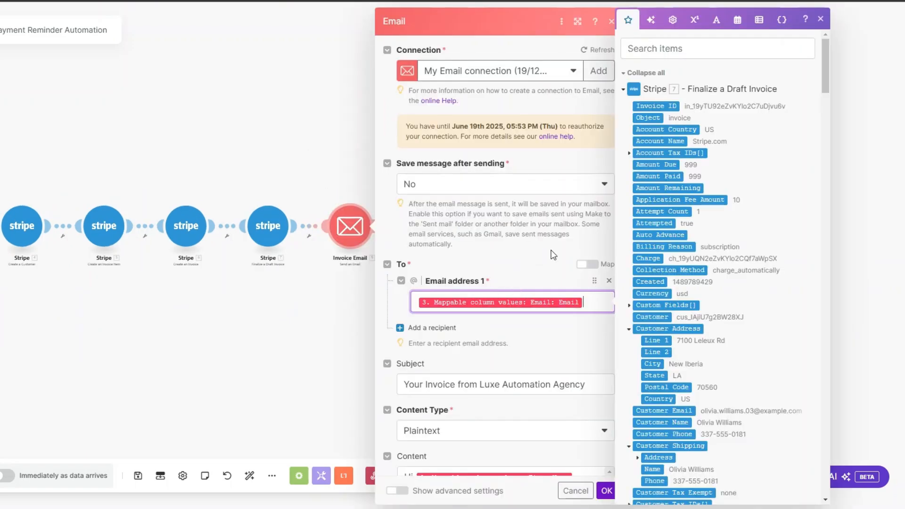
pyautogui.scroll(-2, 553, 255)
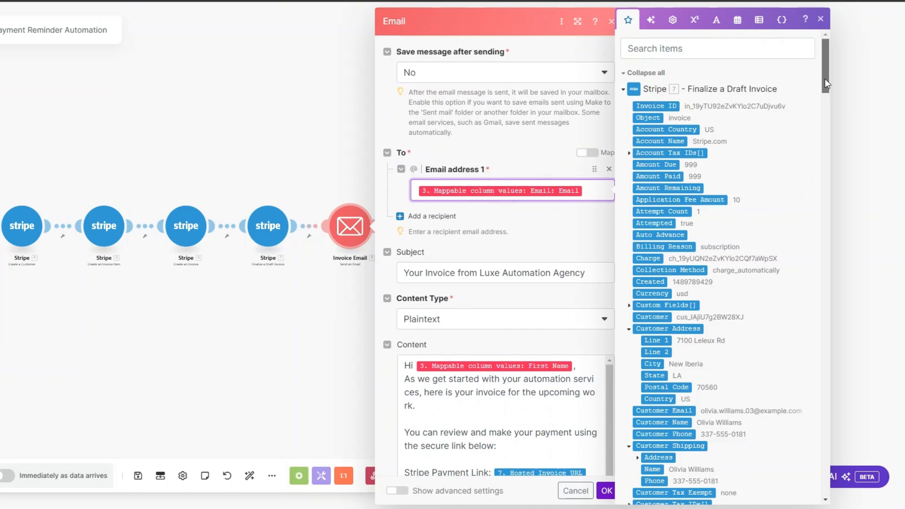
pyautogui.moveTo(825, 87); pyautogui.dragTo(785, 455)
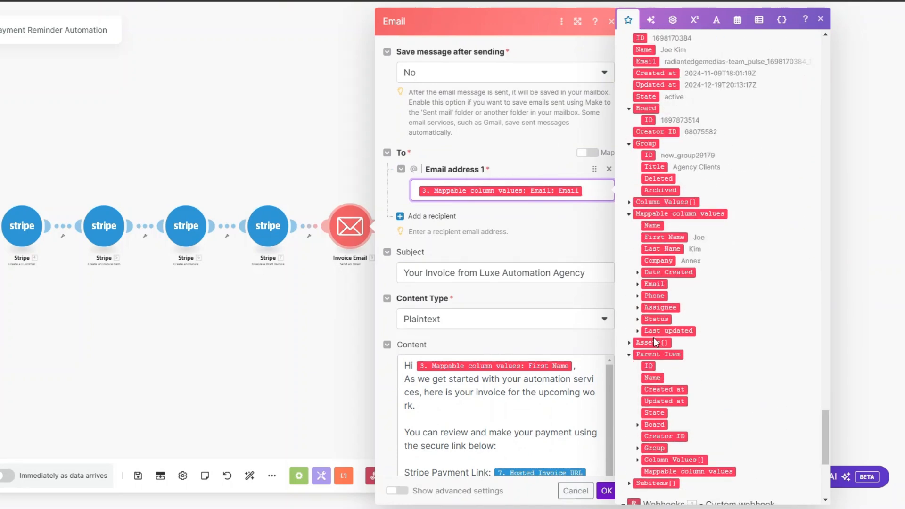
pyautogui.click(637, 286)
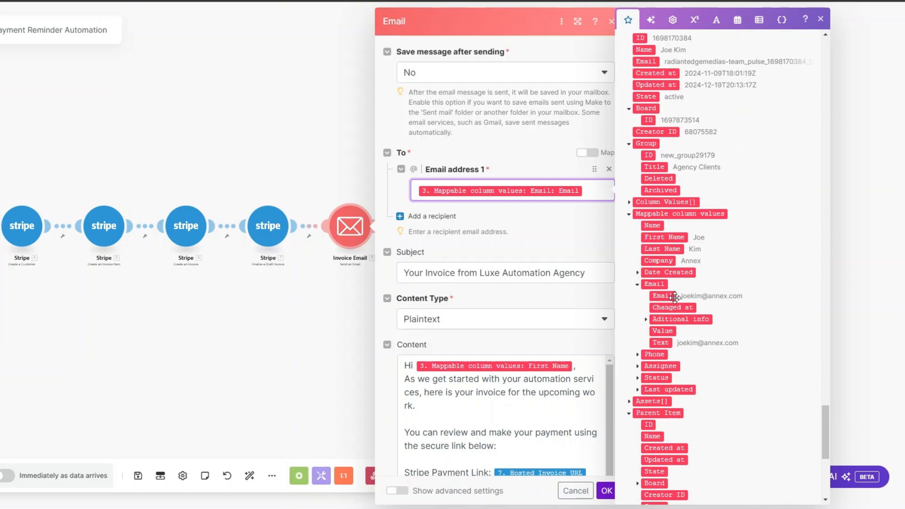
pyautogui.click(586, 267)
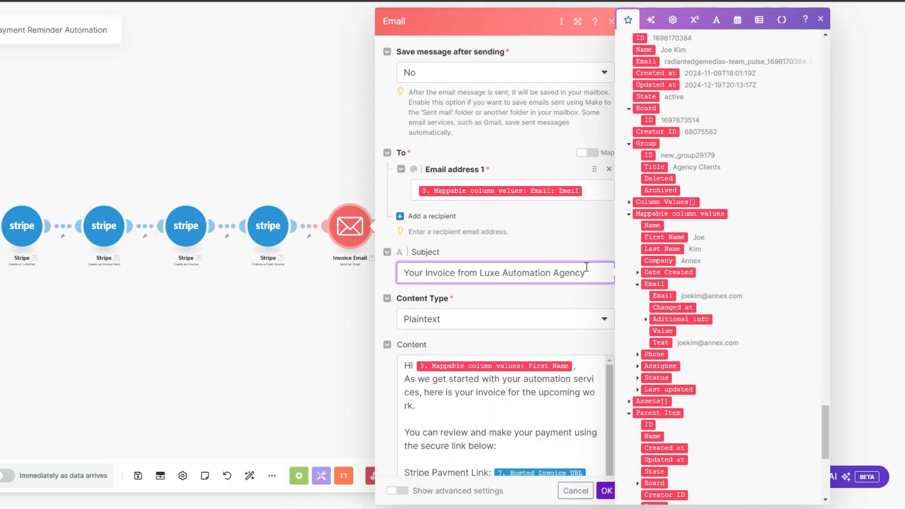
pyautogui.scroll(-2, 587, 267)
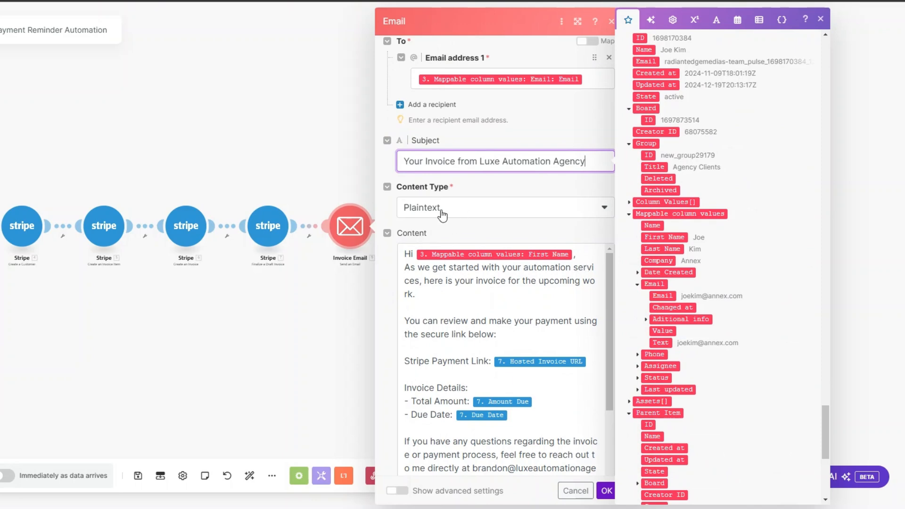
pyautogui.scroll(-1, 442, 211)
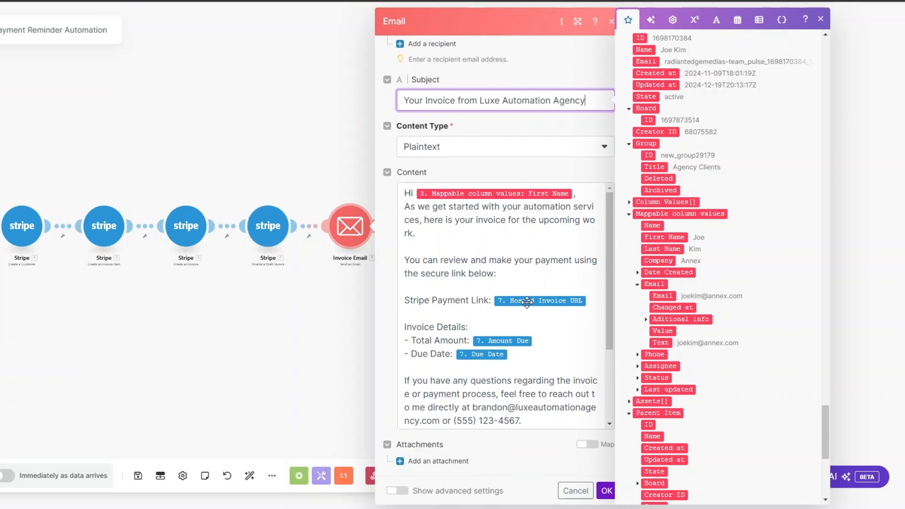
pyautogui.moveTo(826, 434); pyautogui.dragTo(835, 71)
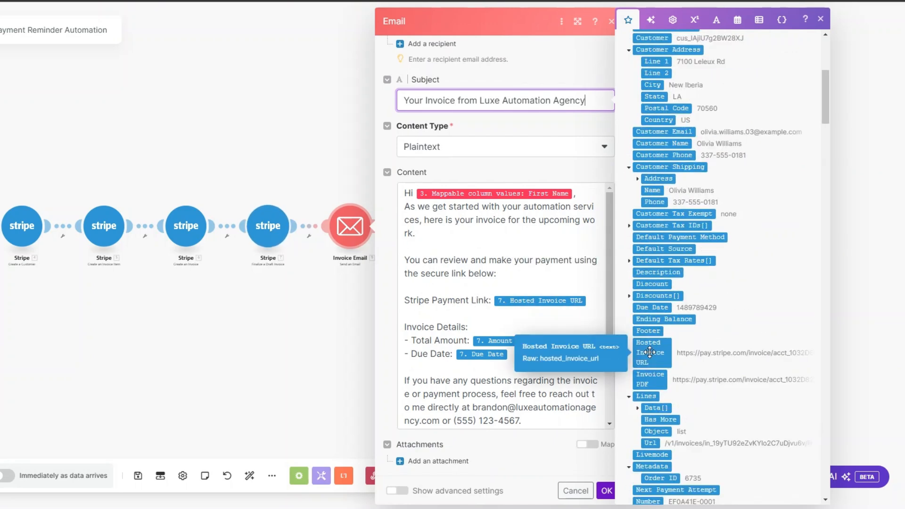
pyautogui.click(515, 313)
pyautogui.scroll(-1, 515, 313)
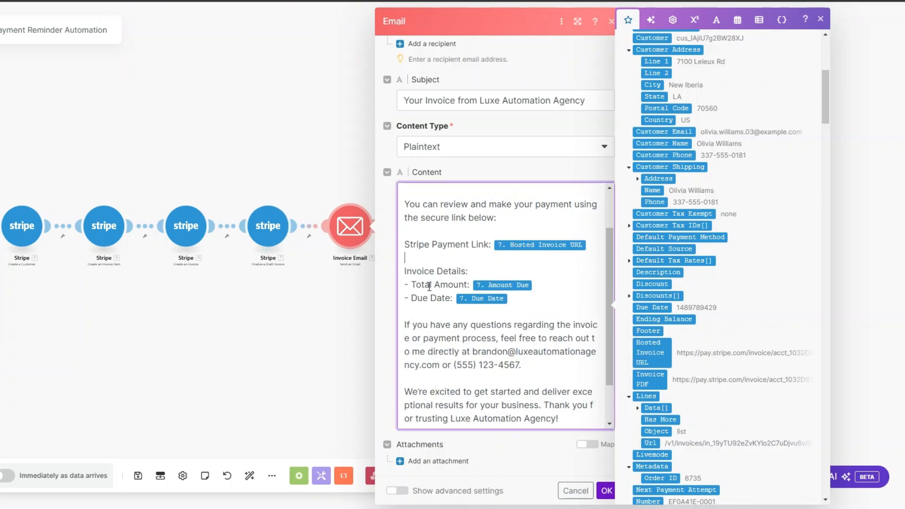
pyautogui.scroll(5, 691, 347)
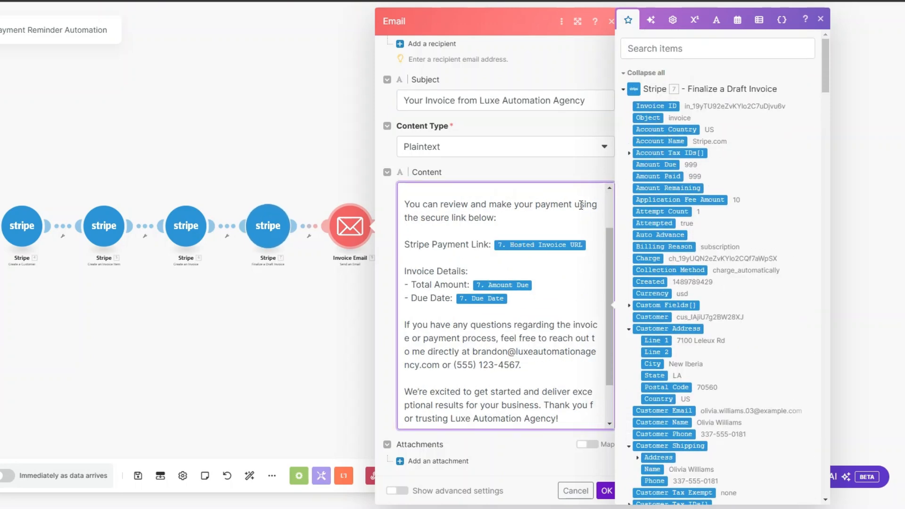
pyautogui.scroll(-3, 660, 410)
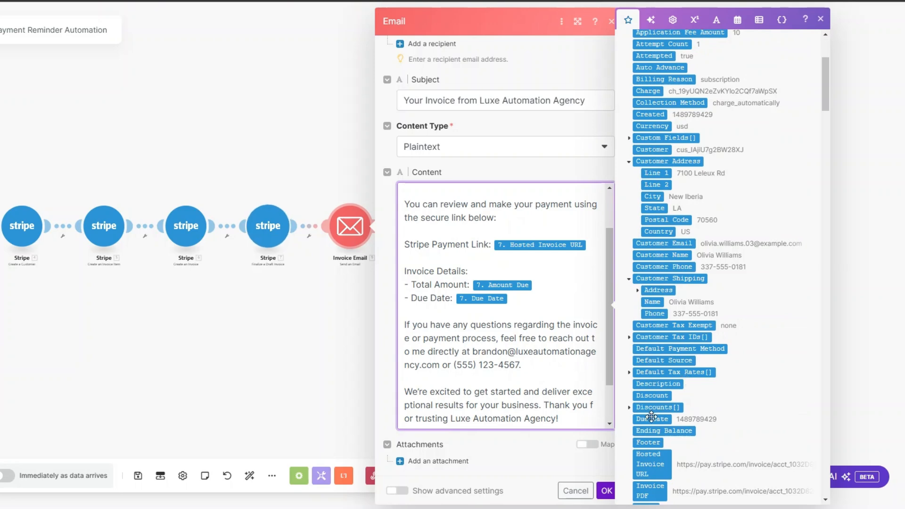
pyautogui.scroll(-1, 548, 310)
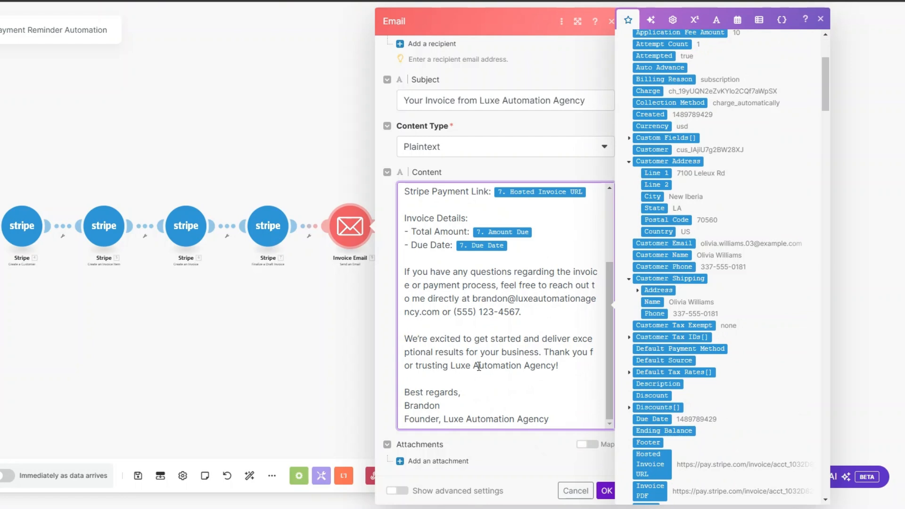
pyautogui.click(606, 490)
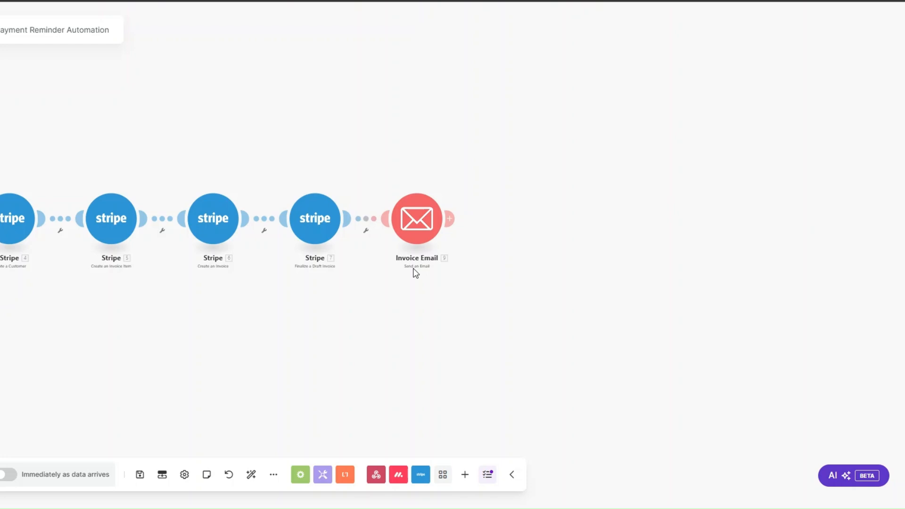
# - Add a Tools 'Set variable' module after Invoice Email
pyautogui.click(451, 220)
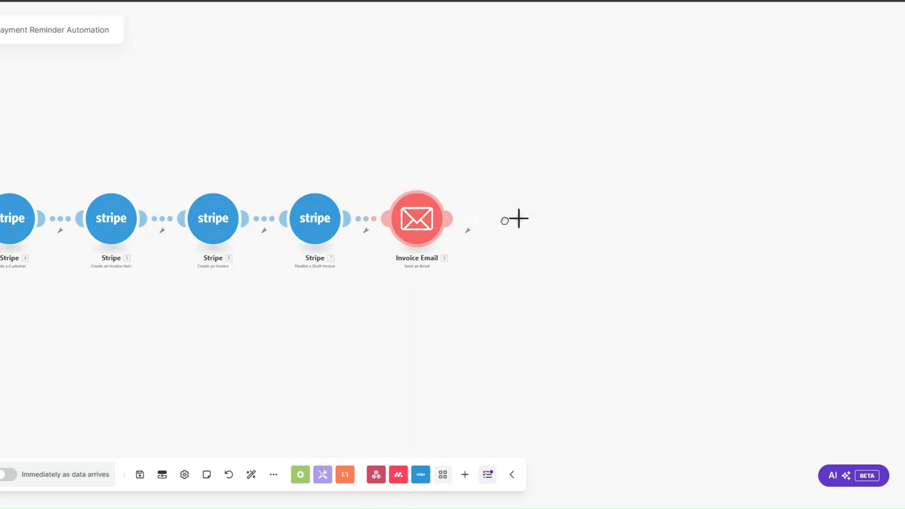
pyautogui.scroll(-3, 633, 242)
pyautogui.scroll(-3, 633, 242)
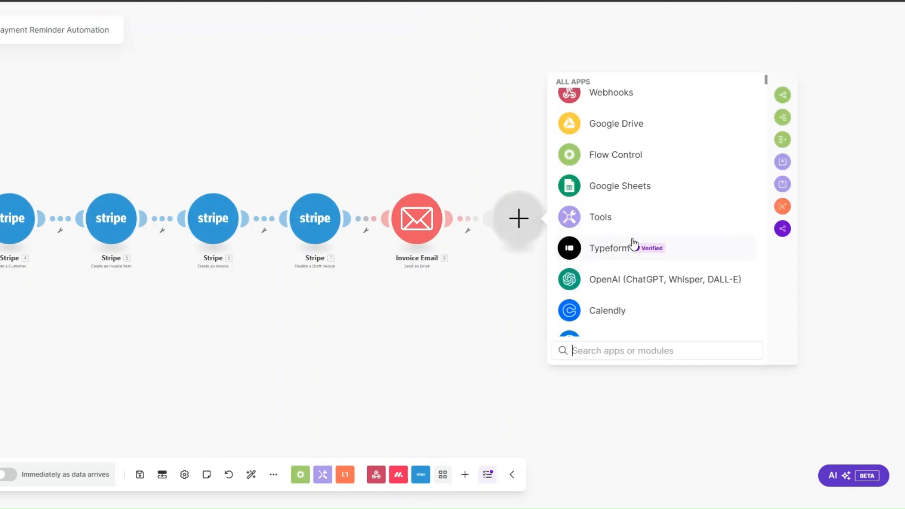
pyautogui.click(624, 219)
pyautogui.scroll(-1, 621, 224)
pyautogui.scroll(-3, 620, 224)
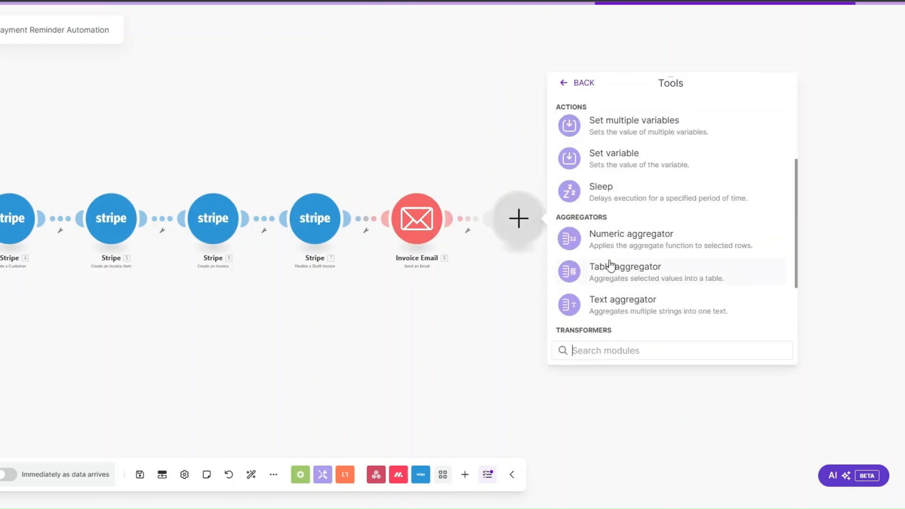
pyautogui.click(609, 161)
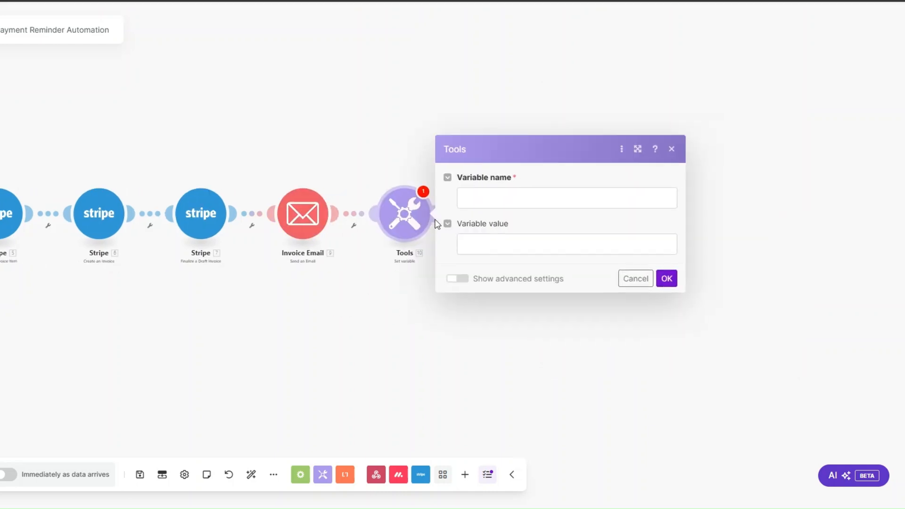
# - Name the variable 'Date', set its value to now, and save
pyautogui.click(480, 194)
pyautogui.write('Date')
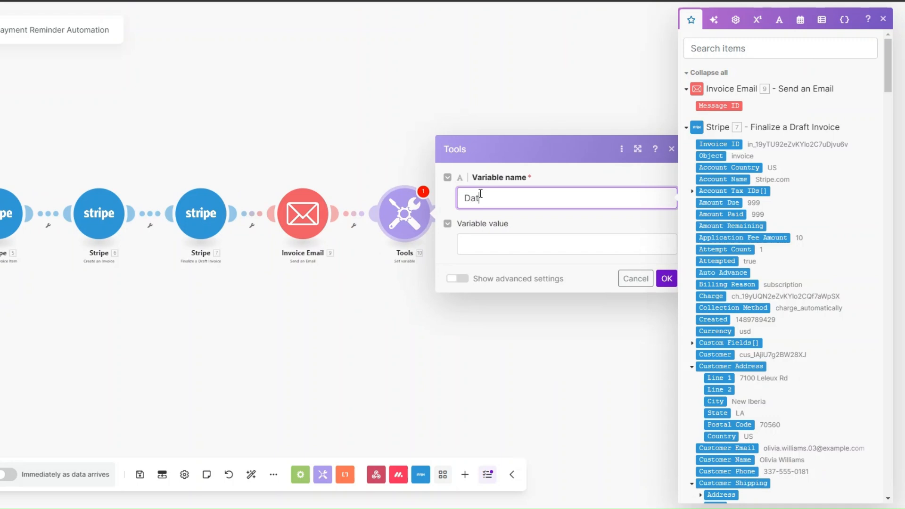
pyautogui.click(488, 245)
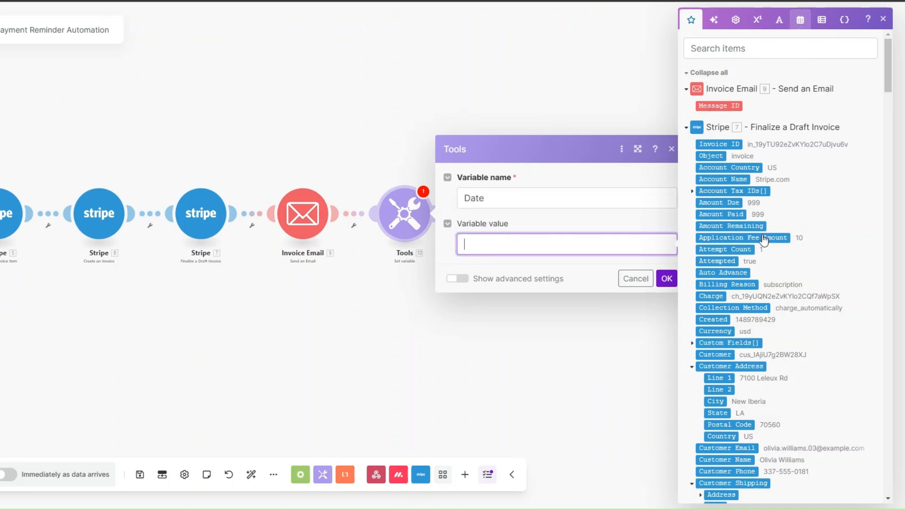
pyautogui.click(799, 21)
pyautogui.click(699, 328)
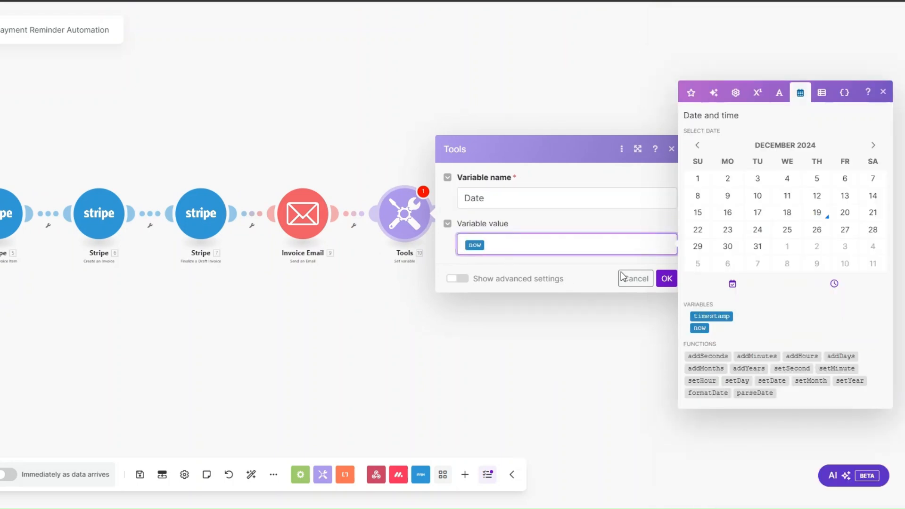
pyautogui.click(663, 279)
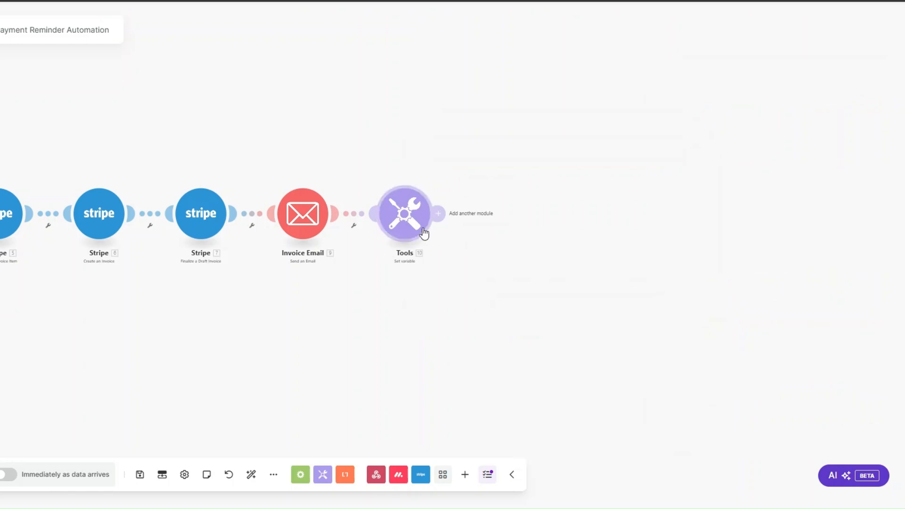
# - Add a Stripe Search Invoices module with the created customer's ID as Customer ID
pyautogui.click(438, 213)
pyautogui.click(578, 182)
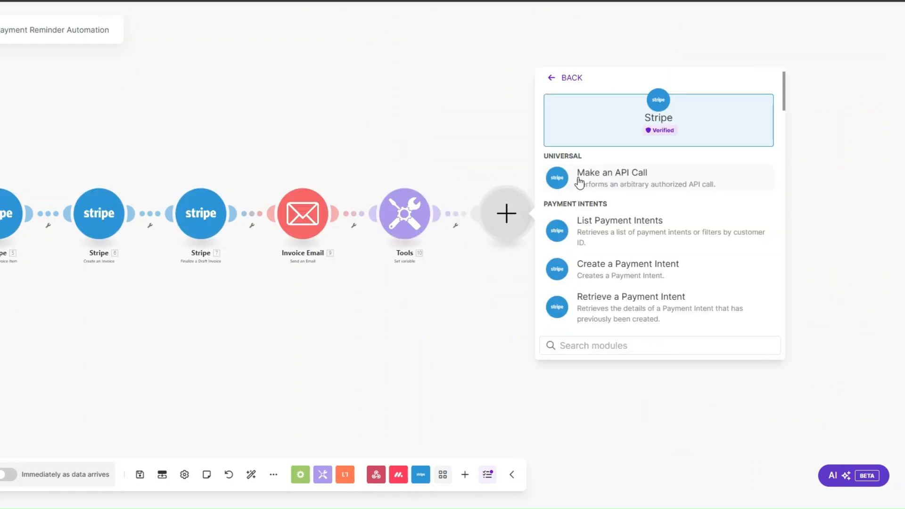
pyautogui.write('search')
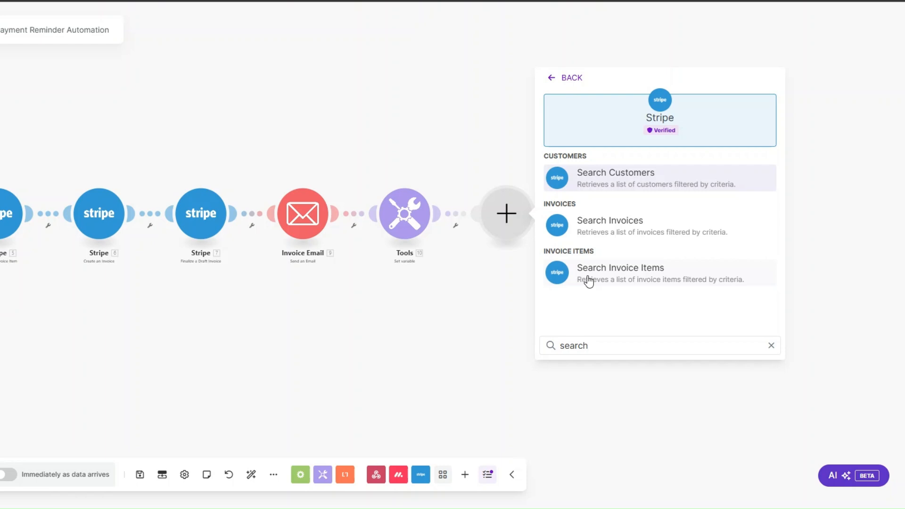
pyautogui.click(617, 224)
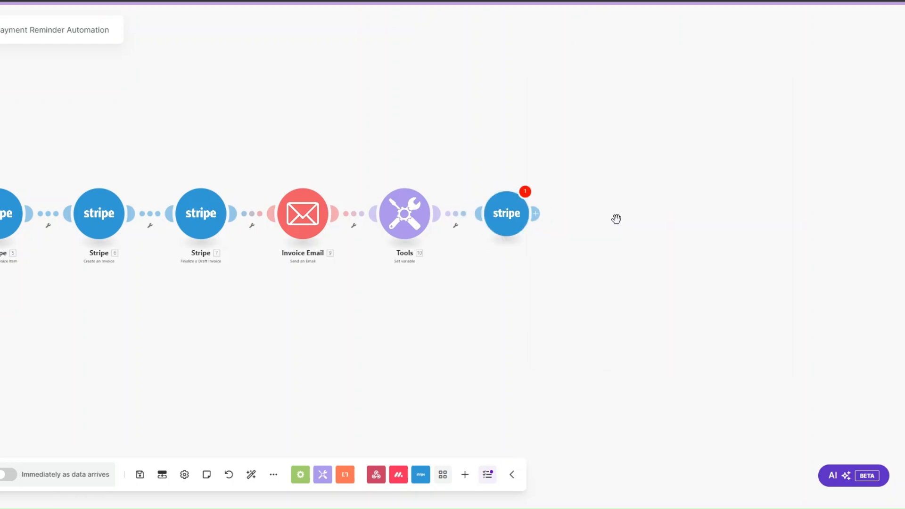
pyautogui.click(599, 142)
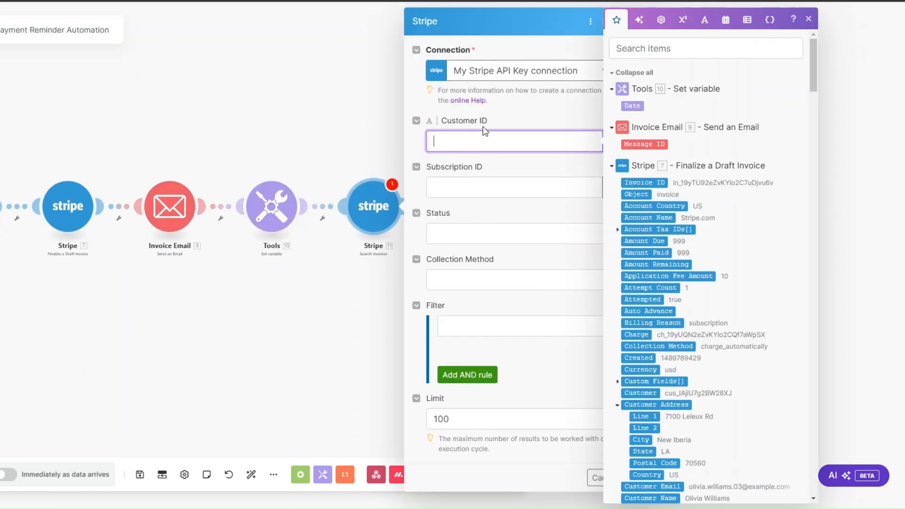
pyautogui.moveTo(809, 73); pyautogui.dragTo(733, 329)
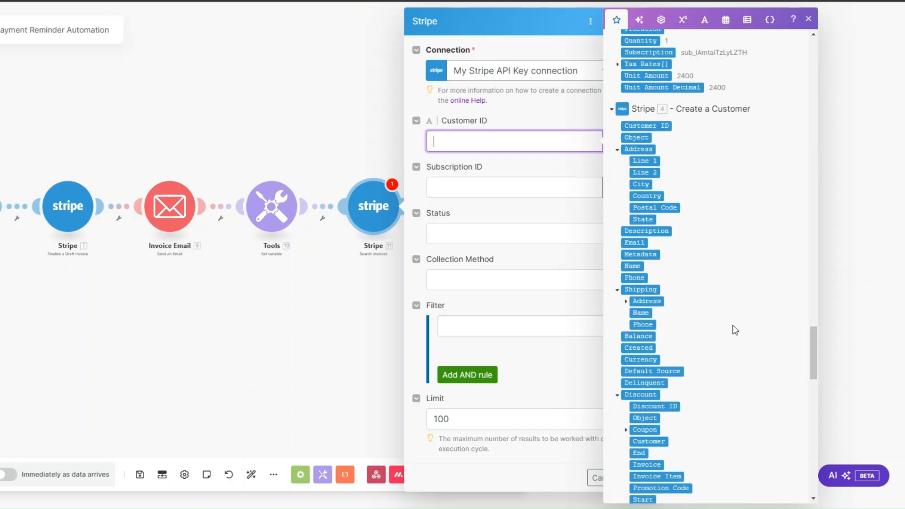
pyautogui.click(661, 126)
pyautogui.click(478, 214)
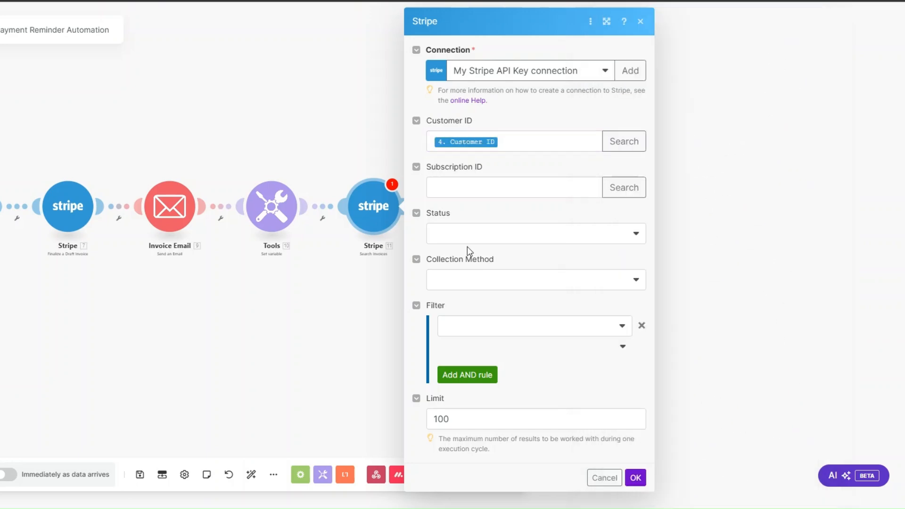
# - Filter for Open status and Charge Automatically collection, limit results to 1, and save
pyautogui.click(464, 233)
pyautogui.click(460, 291)
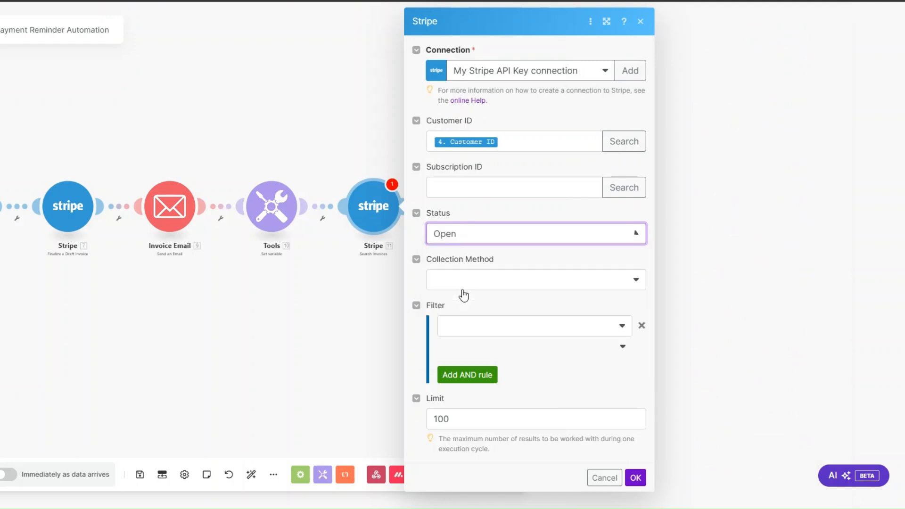
pyautogui.click(458, 286)
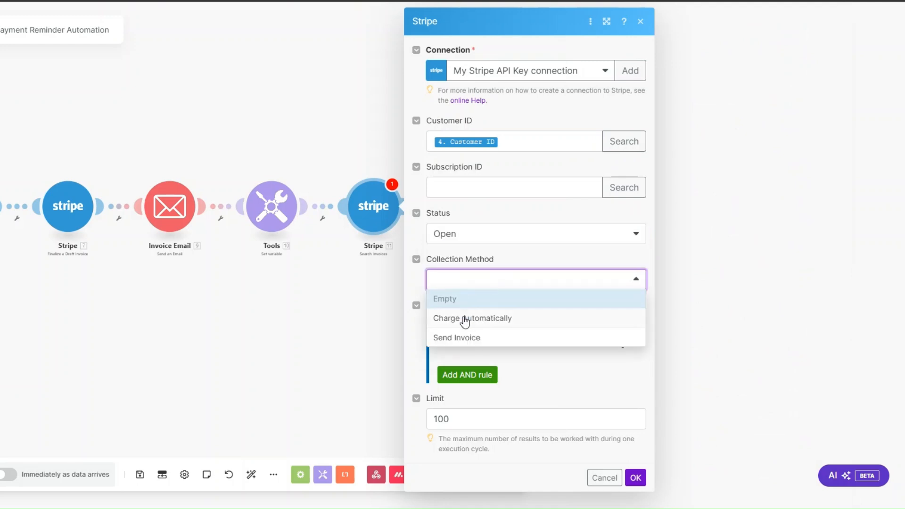
pyautogui.click(466, 318)
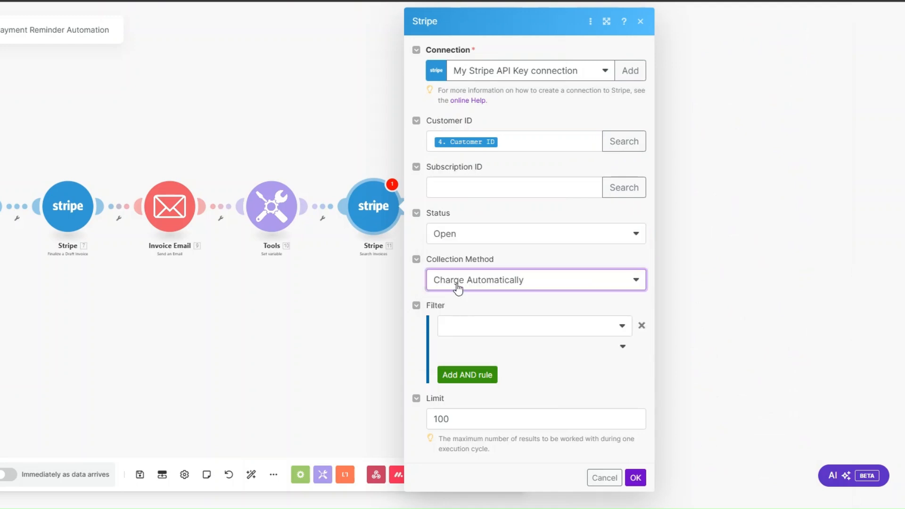
pyautogui.click(486, 420)
pyautogui.press('BackSpace')
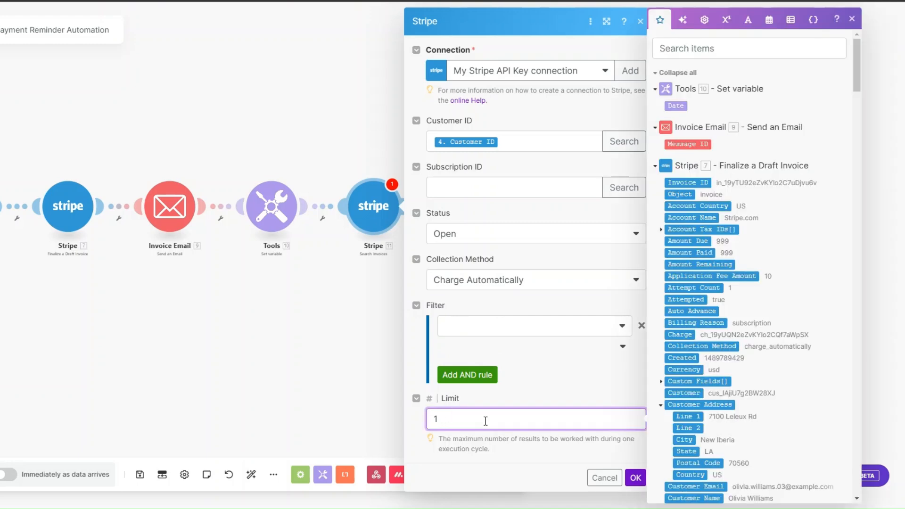
pyautogui.click(635, 478)
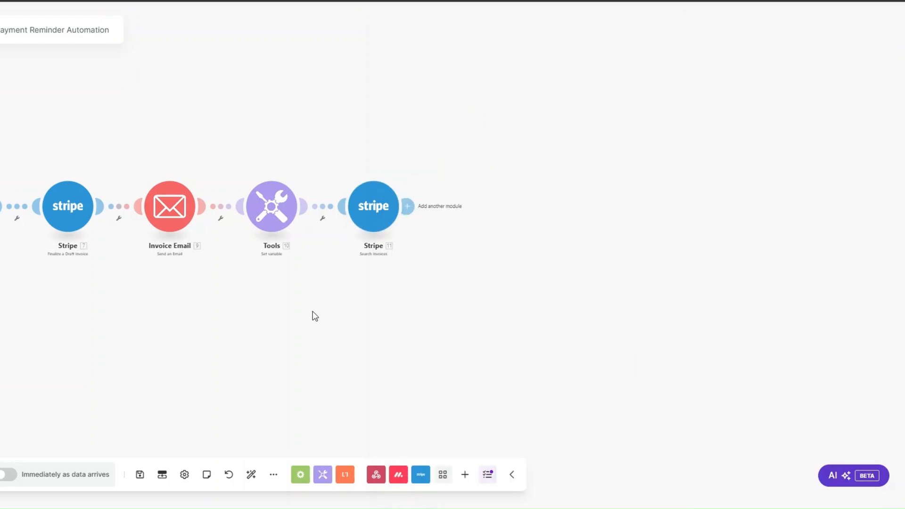
# - Add a filter labelled 'Due Date?' on the Tools–Stripe link, starting its condition with 10. Date
pyautogui.click(402, 231)
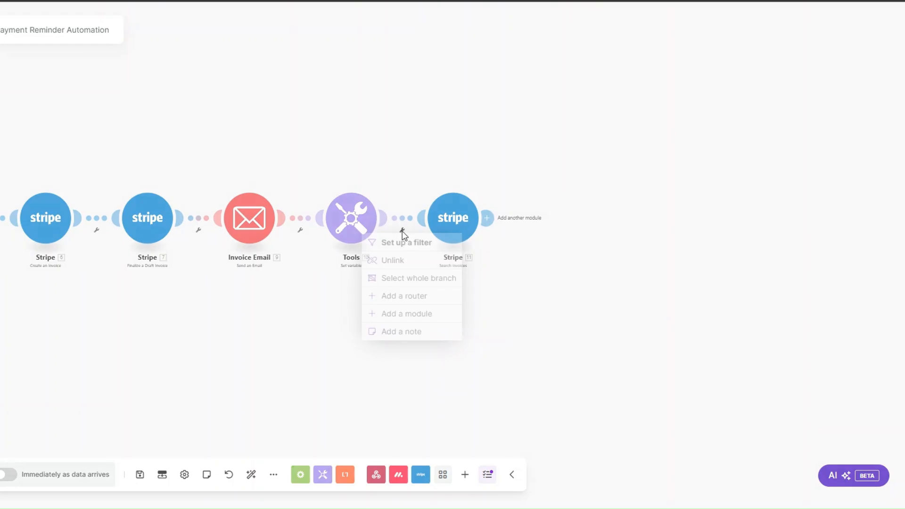
pyautogui.click(403, 242)
pyautogui.click(446, 163)
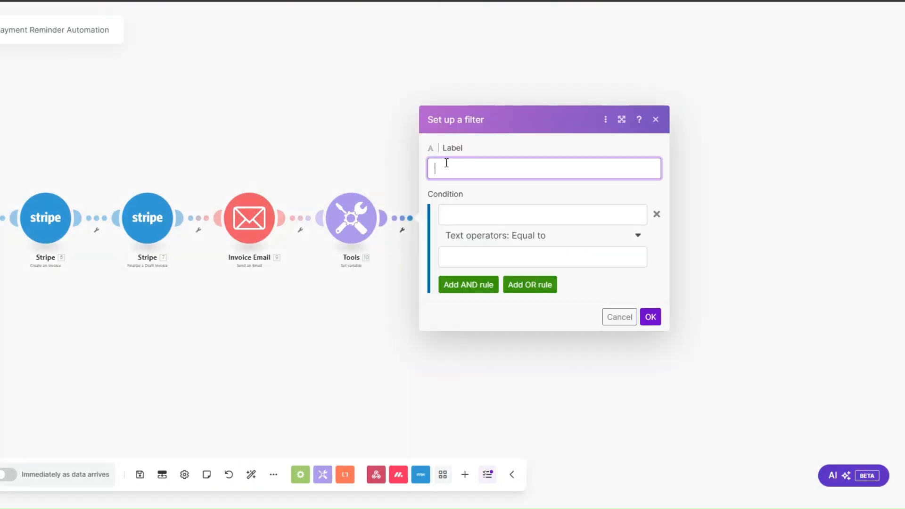
pyautogui.write('Due Date?')
pyautogui.click(479, 214)
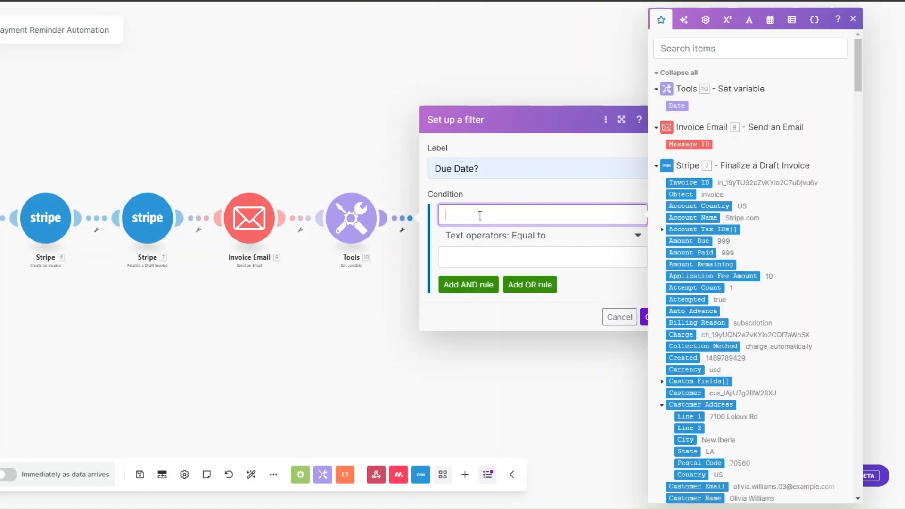
pyautogui.click(674, 104)
# - Complete the condition as Datetime Equal to 7. Due Date and save the filter
pyautogui.click(509, 237)
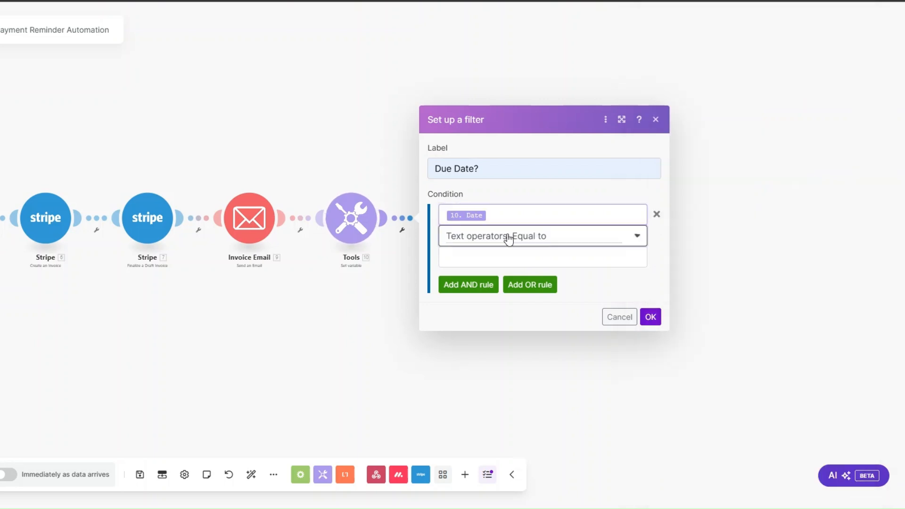
pyautogui.scroll(-15, 519, 353)
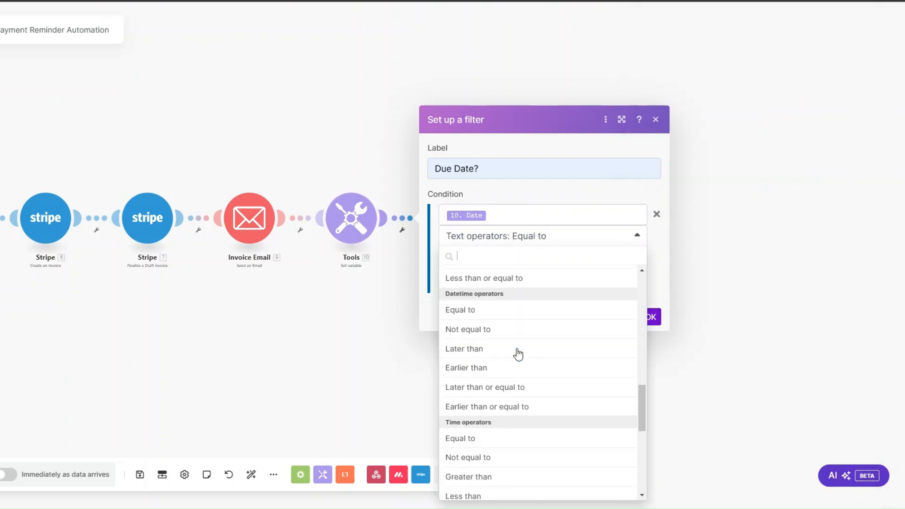
pyautogui.click(457, 309)
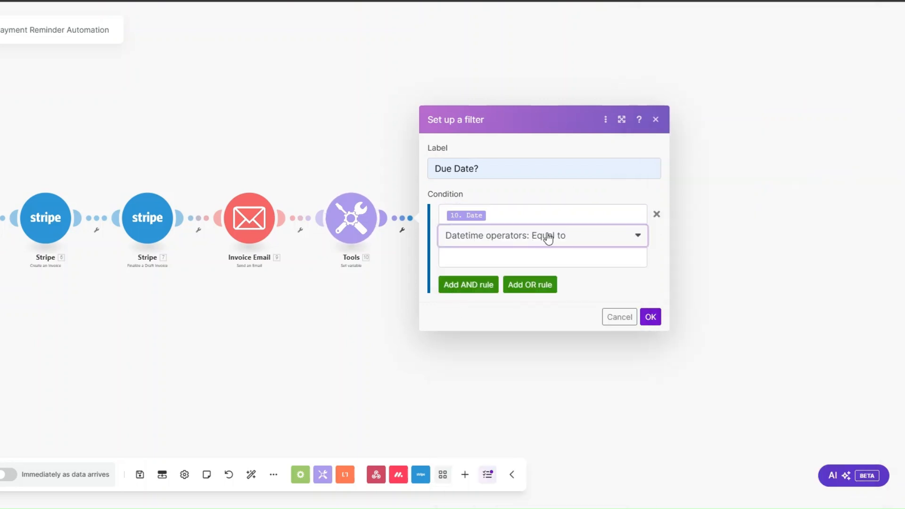
pyautogui.click(489, 262)
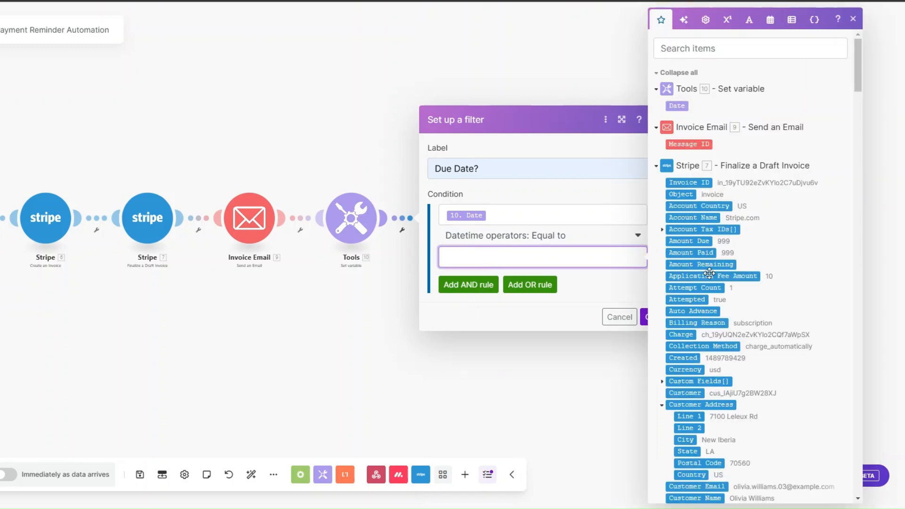
pyautogui.scroll(-5, 709, 276)
pyautogui.scroll(-1, 691, 224)
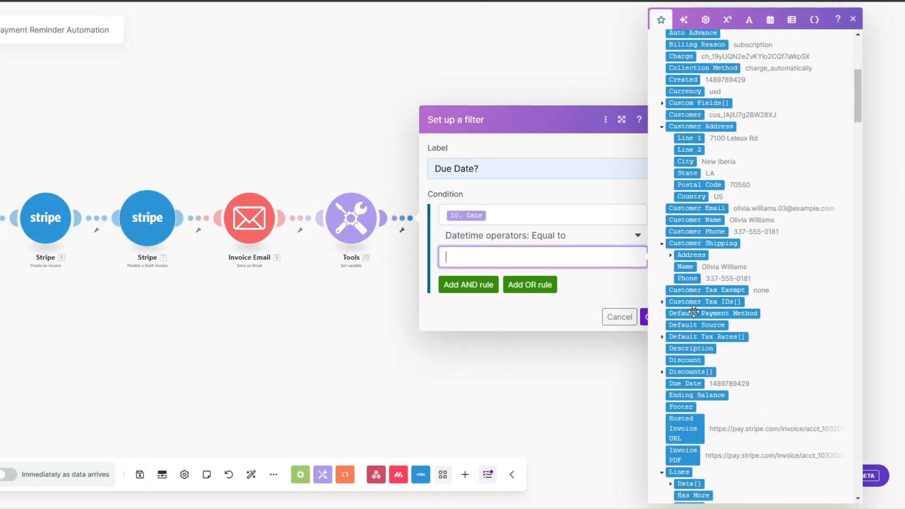
pyautogui.click(684, 383)
pyautogui.click(644, 319)
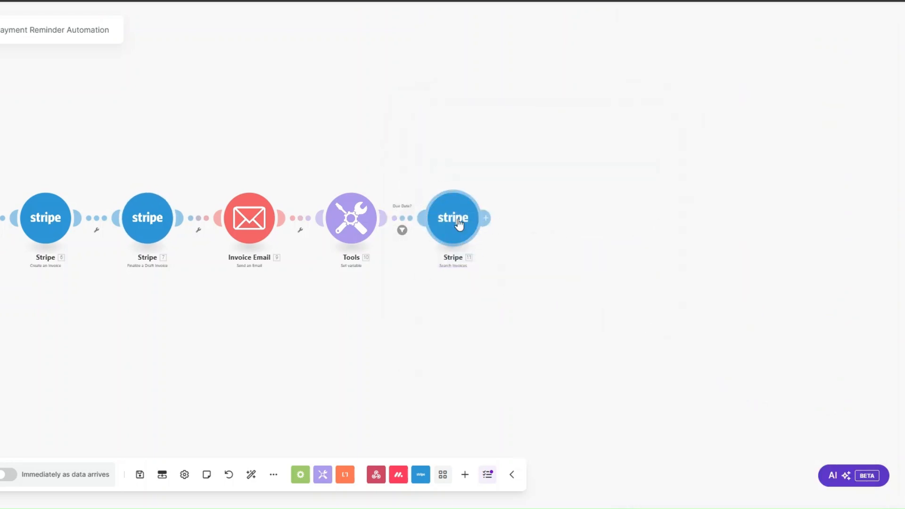
# - Add a new module after the invoice search and choose the Email app
pyautogui.click(487, 218)
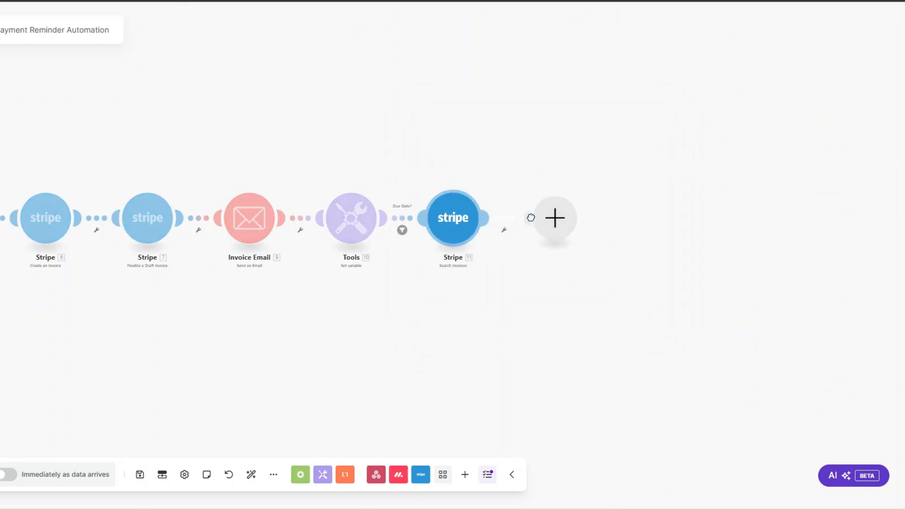
pyautogui.click(532, 218)
pyautogui.click(629, 214)
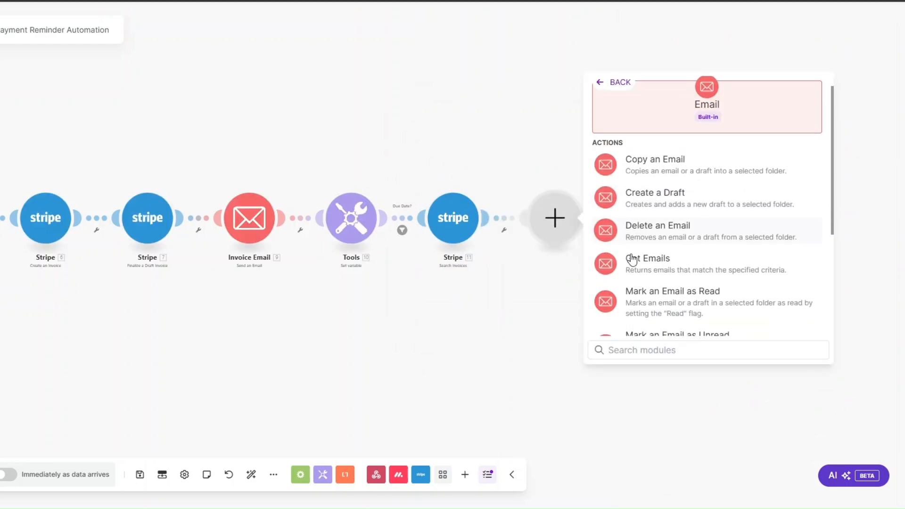
# - Add a Send an Email module after the search and rename it 'Payment Email Reminder'
pyautogui.scroll(-4, 631, 259)
pyautogui.click(632, 262)
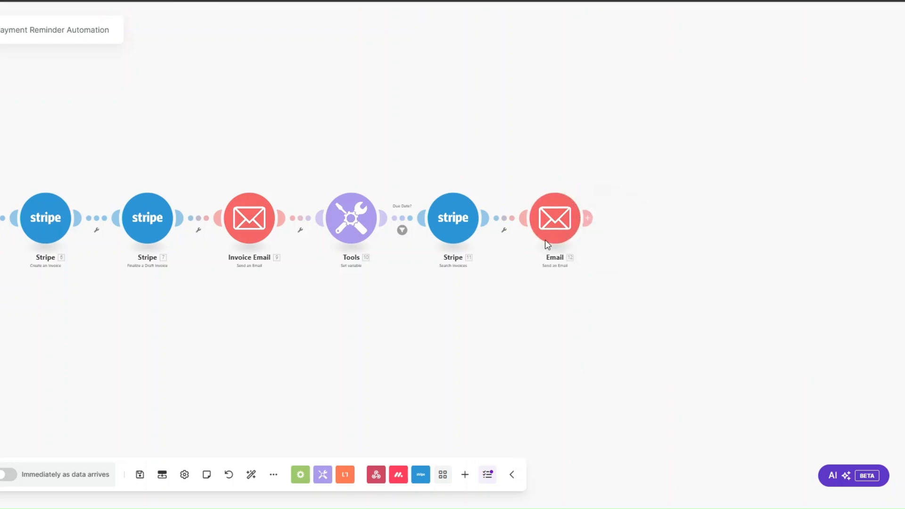
pyautogui.rightClick(553, 225)
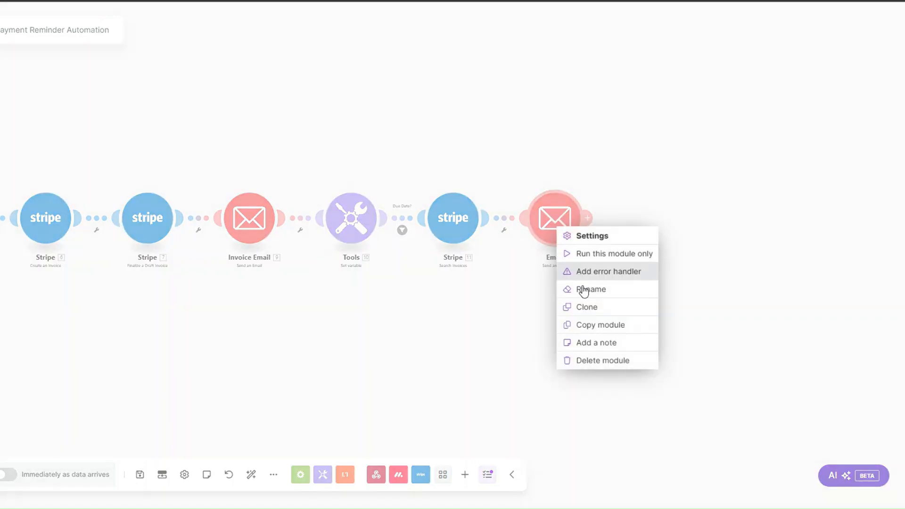
pyautogui.click(584, 289)
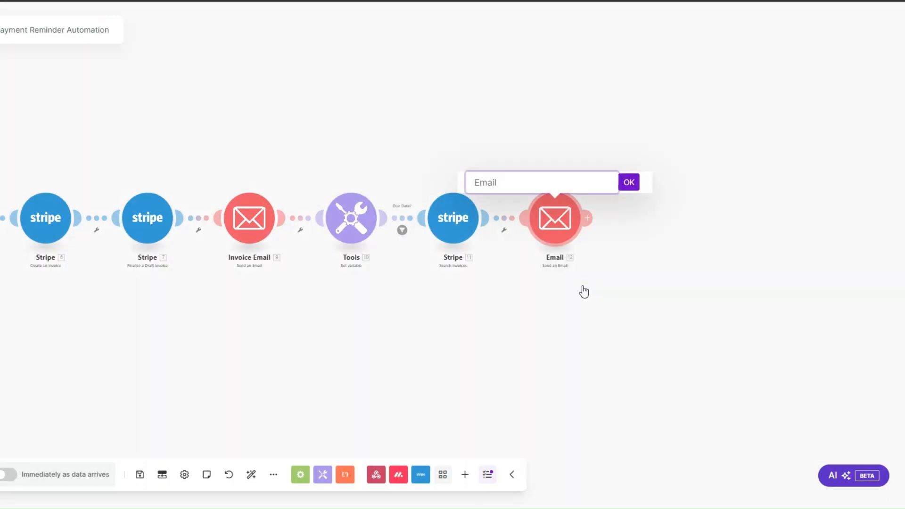
pyautogui.write('Payment Email Reminder')
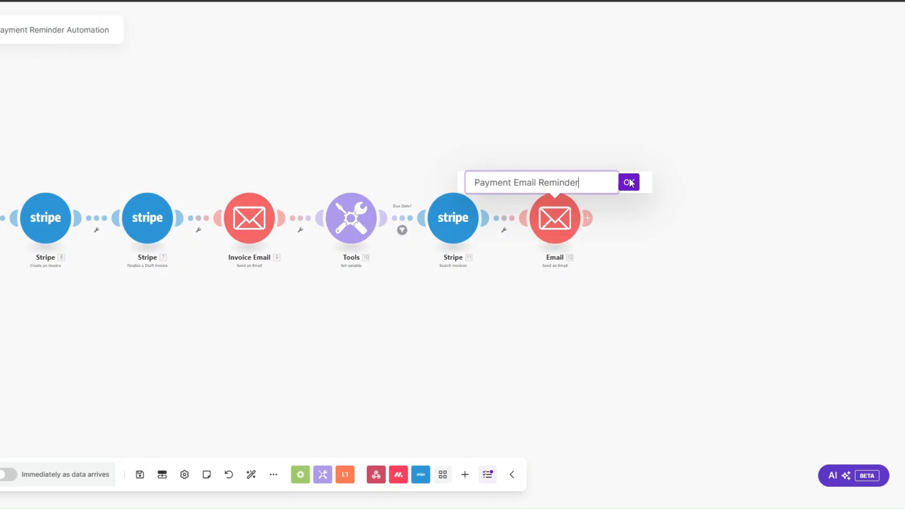
pyautogui.click(629, 183)
pyautogui.moveTo(331, 323); pyautogui.dragTo(397, 325)
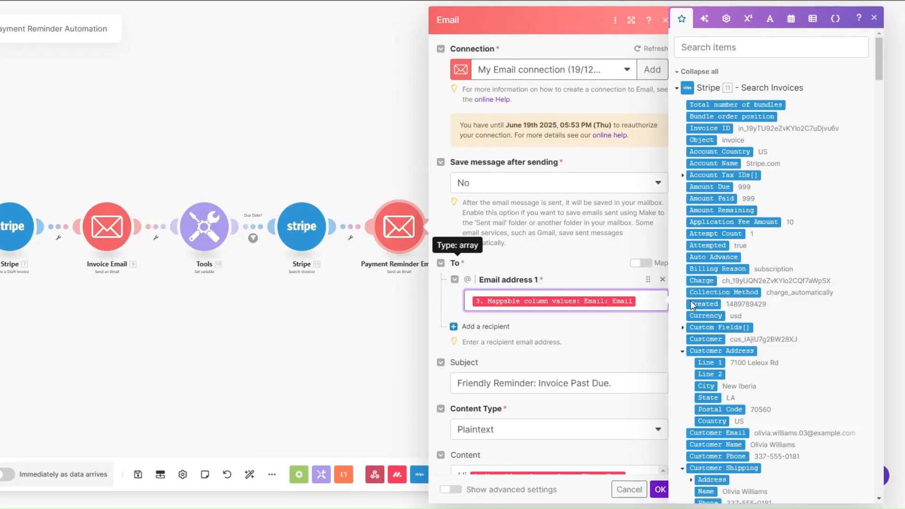
# - Keep the mapped recipient email and expand the Email fields to reach the subject line
pyautogui.click(642, 299)
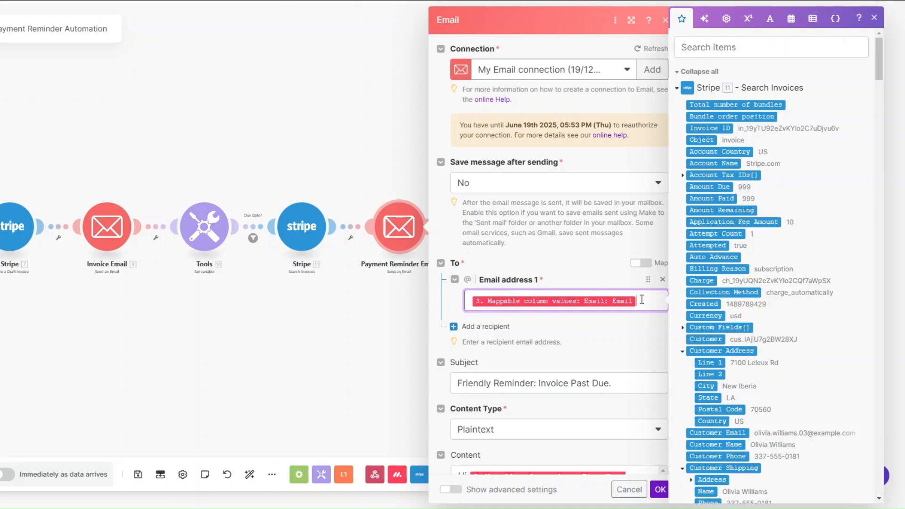
pyautogui.scroll(-20, 826, 470)
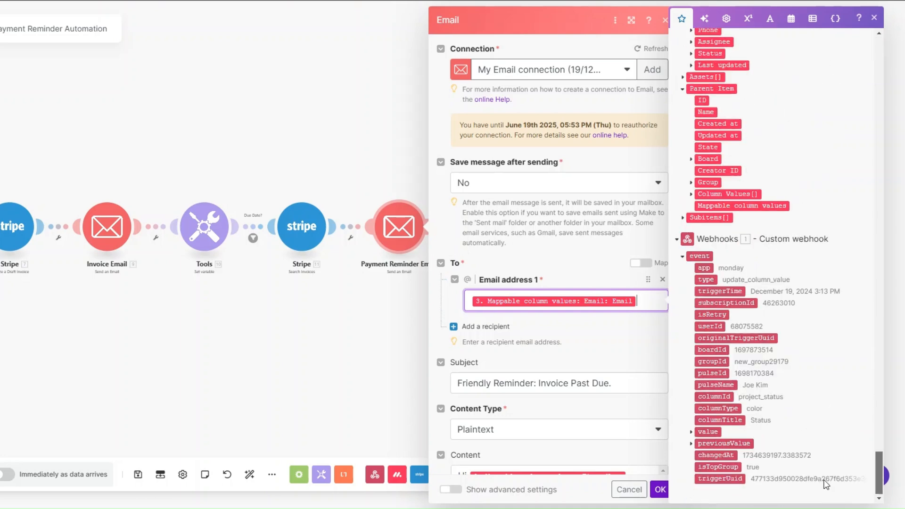
pyautogui.scroll(1, 827, 470)
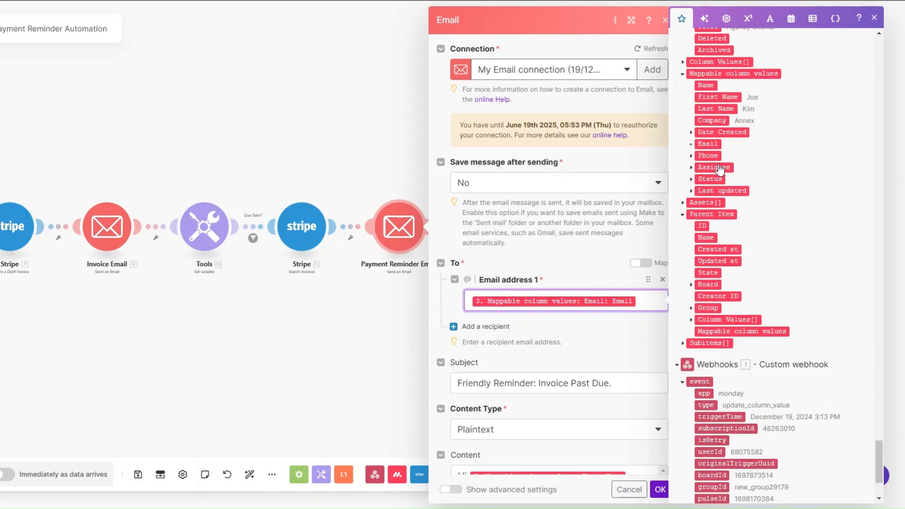
pyautogui.click(691, 144)
pyautogui.scroll(-5, 556, 293)
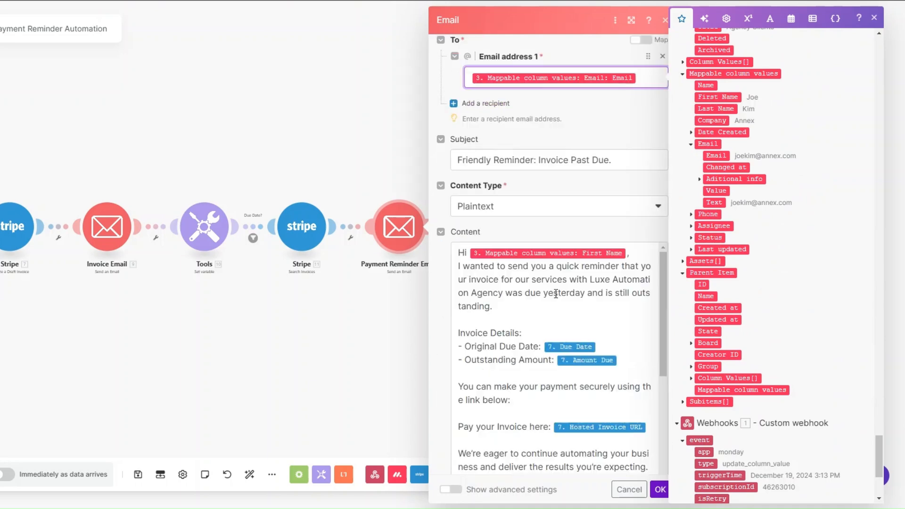
pyautogui.click(619, 159)
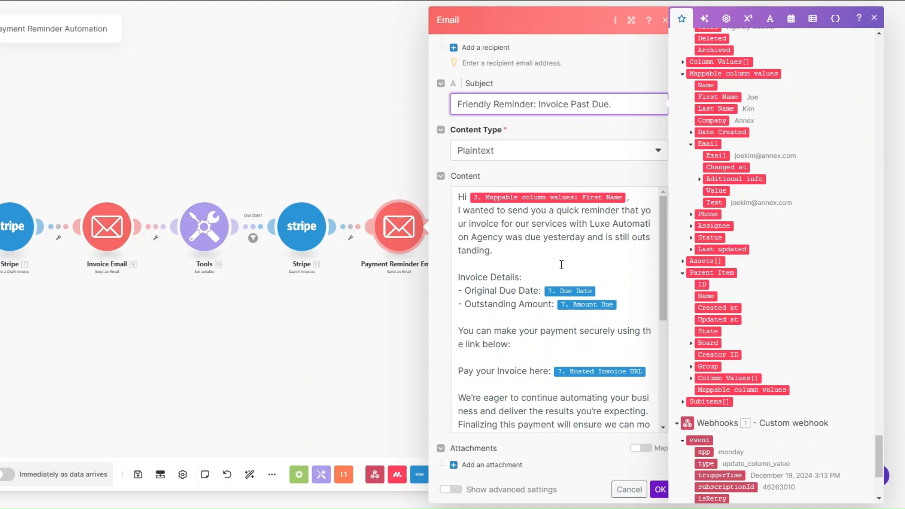
# - Enter subject 'Friendly Reminder: Invoice Past Due.' and a body mapping Due Date, Amount Due and Hosted Invoice URL
pyautogui.scroll(-2, 561, 264)
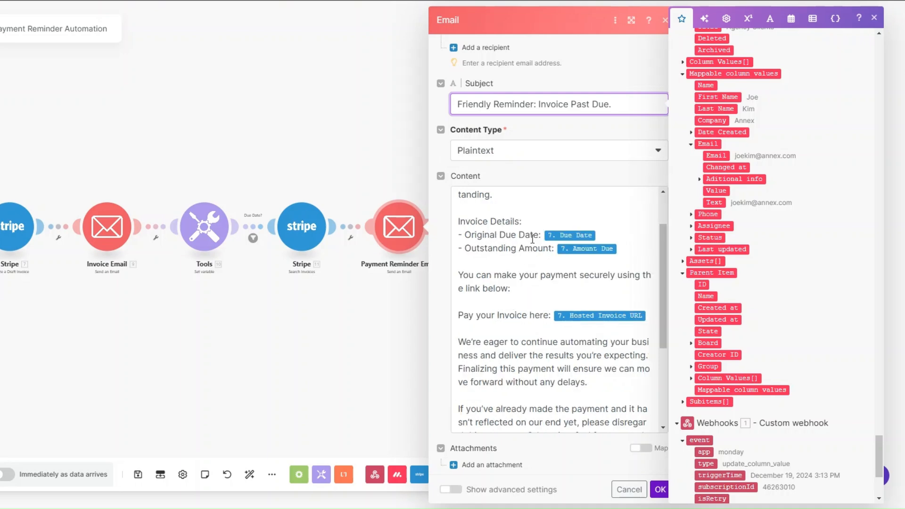
pyautogui.moveTo(880, 460); pyautogui.dragTo(880, 57)
pyautogui.scroll(-3, 772, 245)
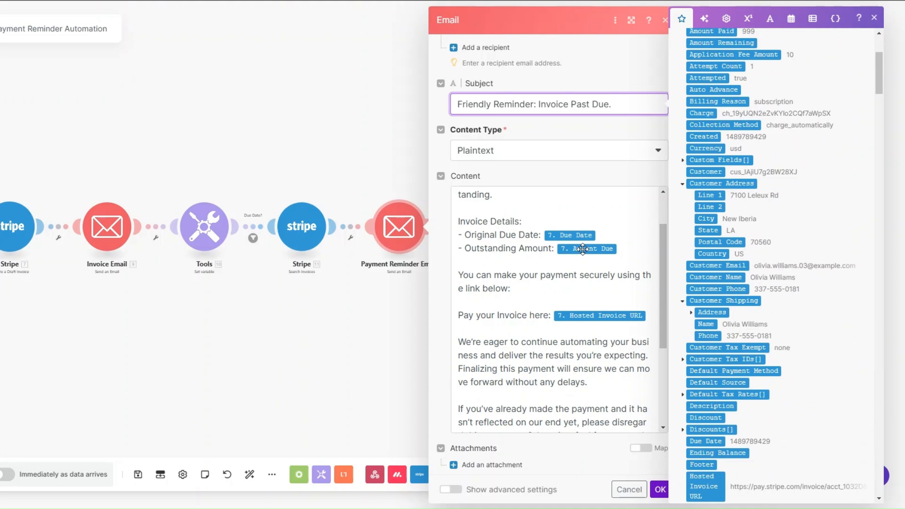
pyautogui.scroll(3, 705, 156)
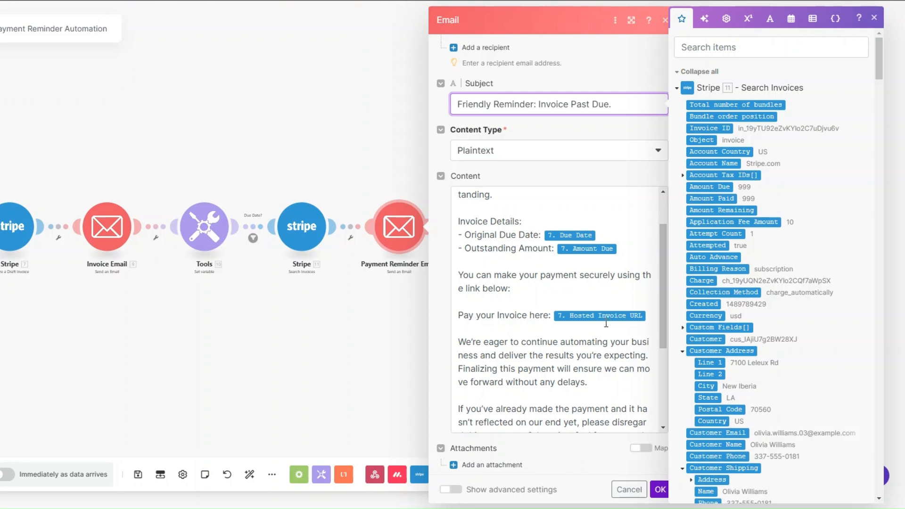
pyautogui.scroll(-5, 714, 373)
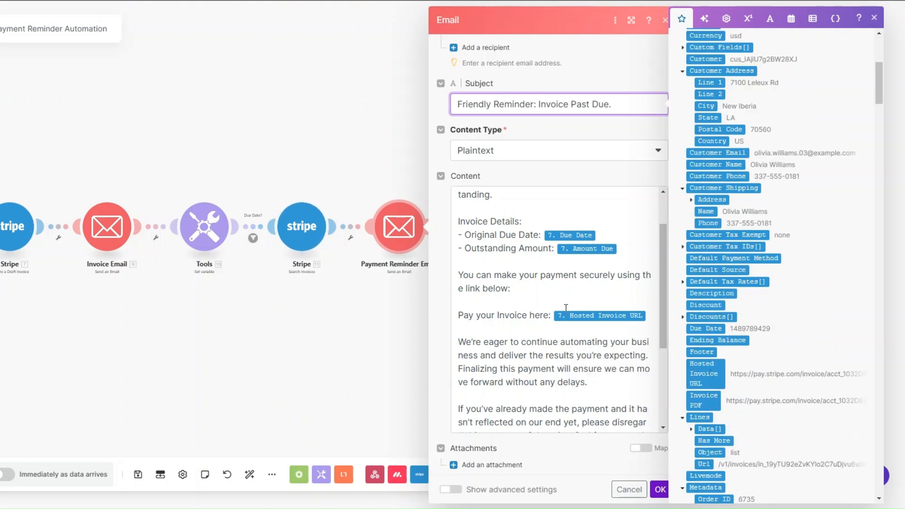
pyautogui.scroll(-3, 566, 308)
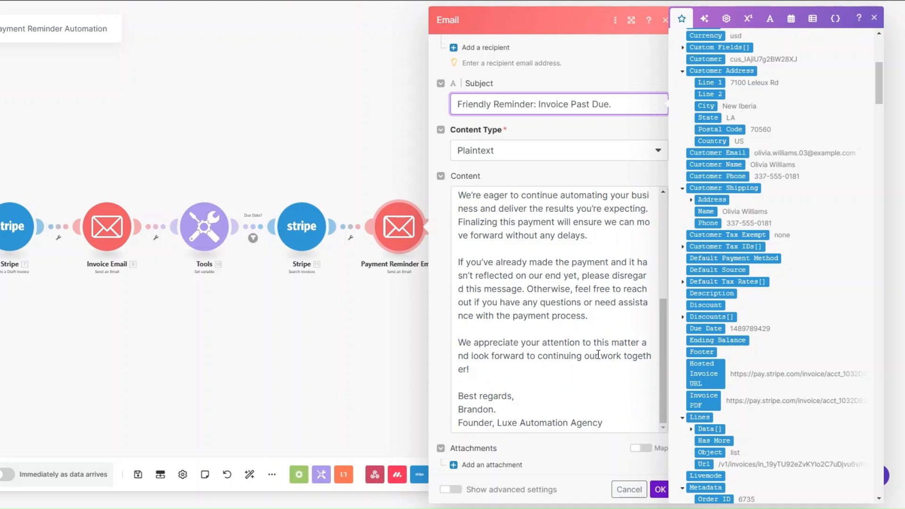
# - Save the reminder email and add a filter labelled 'Payment Reminder?' on its incoming link
pyautogui.click(659, 489)
pyautogui.click(571, 242)
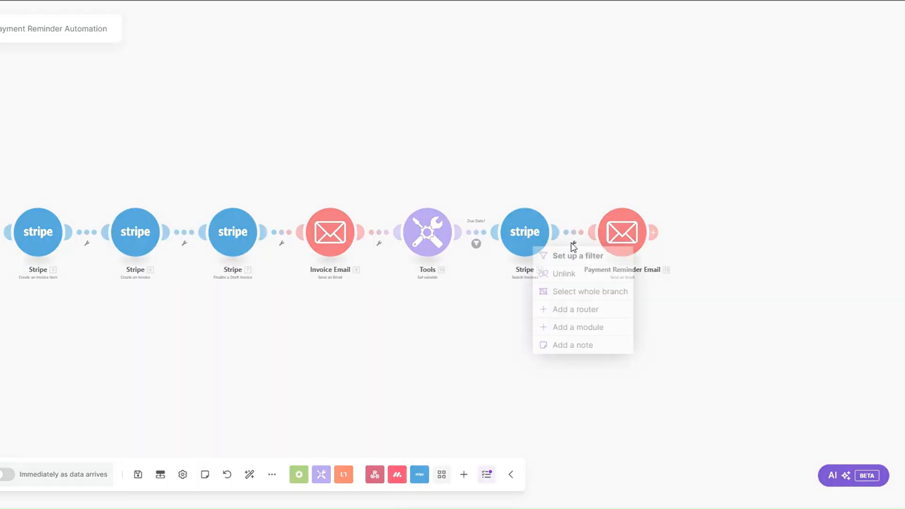
pyautogui.click(573, 258)
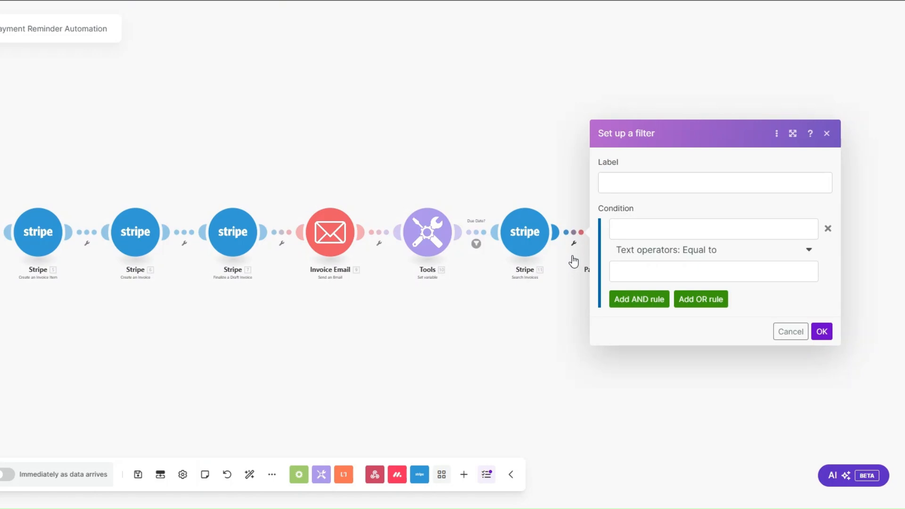
pyautogui.click(699, 183)
pyautogui.write('Payment Reminder?')
pyautogui.moveTo(699, 183); pyautogui.dragTo(599, 184)
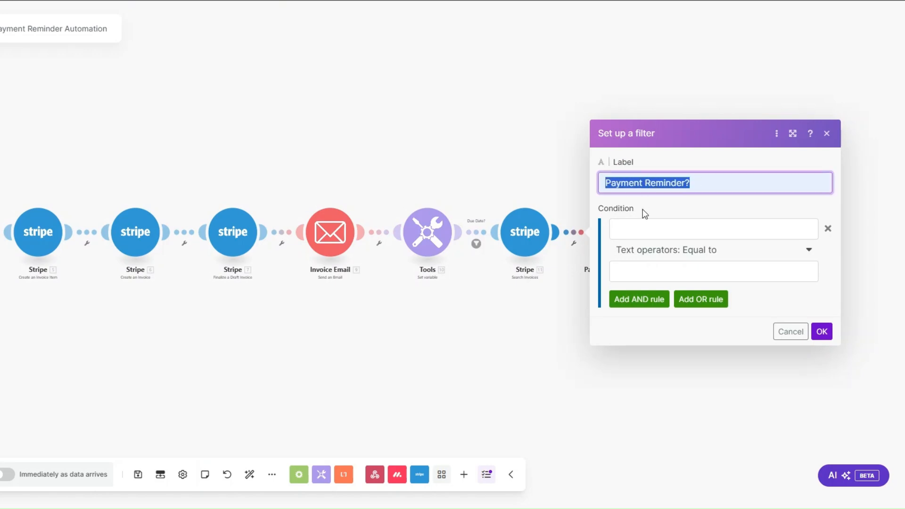
# - Add a first condition that Amount Due exists, plus an AND condition
pyautogui.click(639, 228)
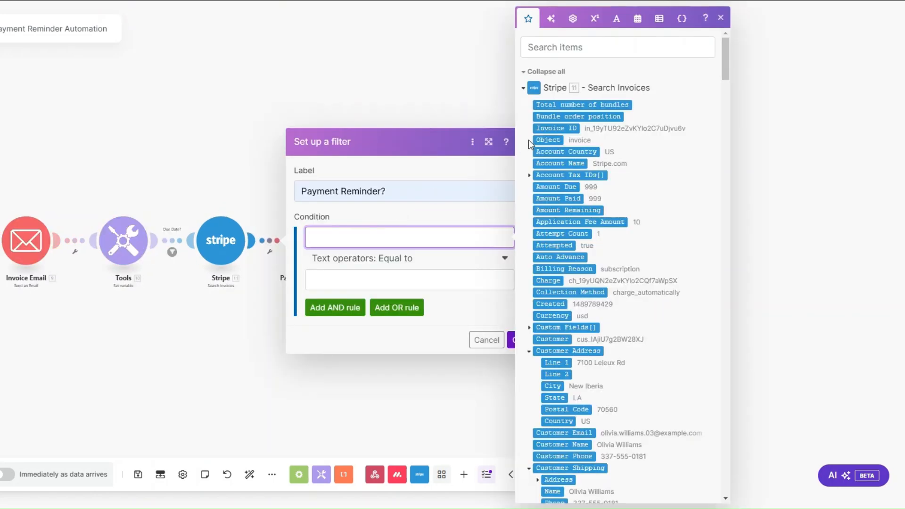
pyautogui.click(552, 188)
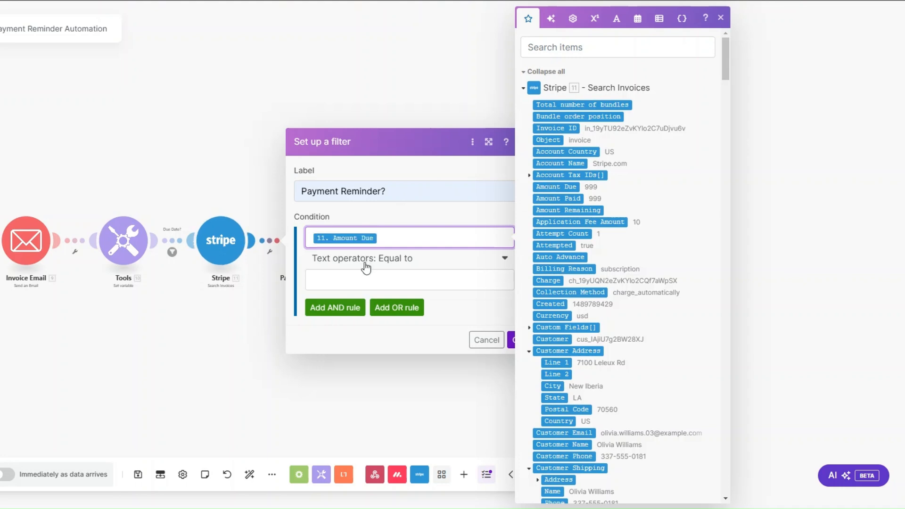
pyautogui.click(366, 268)
pyautogui.click(348, 313)
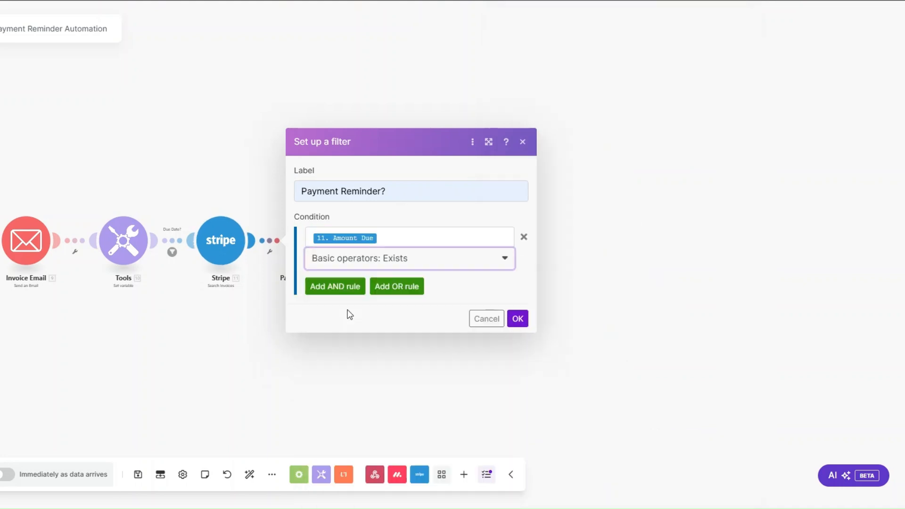
pyautogui.click(335, 286)
# - Make the second condition compare the Tools Date variable with datetime Equal to
pyautogui.click(342, 269)
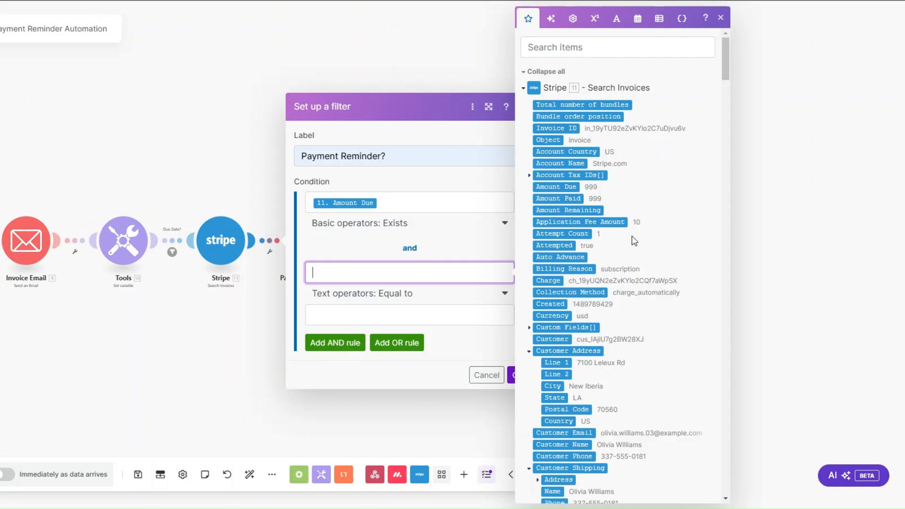
pyautogui.scroll(-15, 631, 236)
pyautogui.scroll(2, 586, 242)
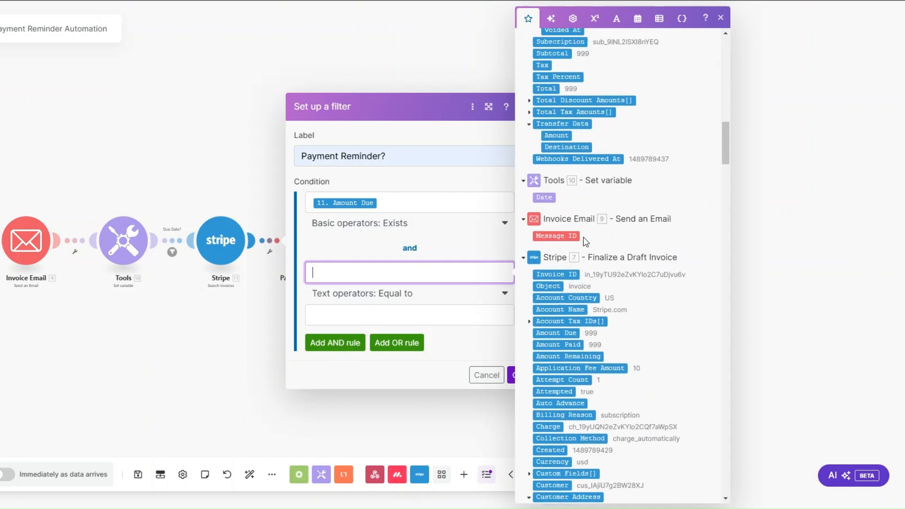
pyautogui.click(544, 197)
pyautogui.click(333, 294)
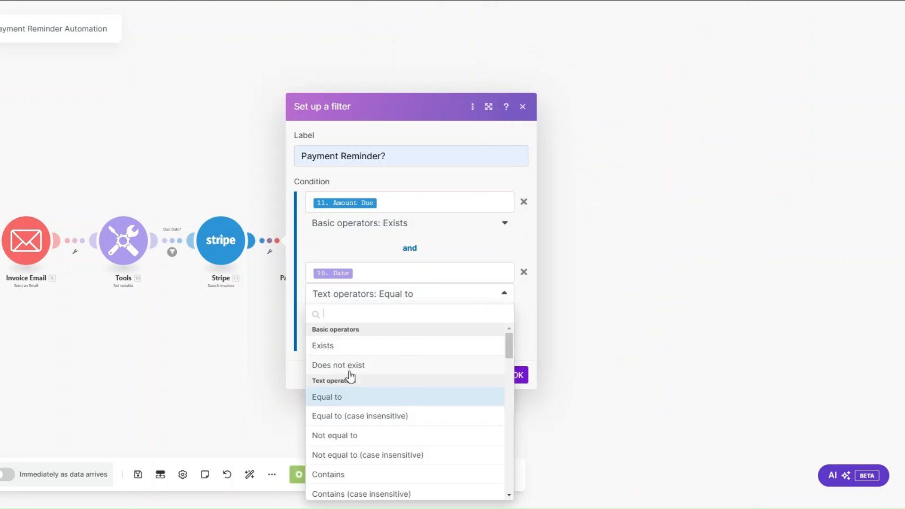
pyautogui.scroll(-10, 349, 375)
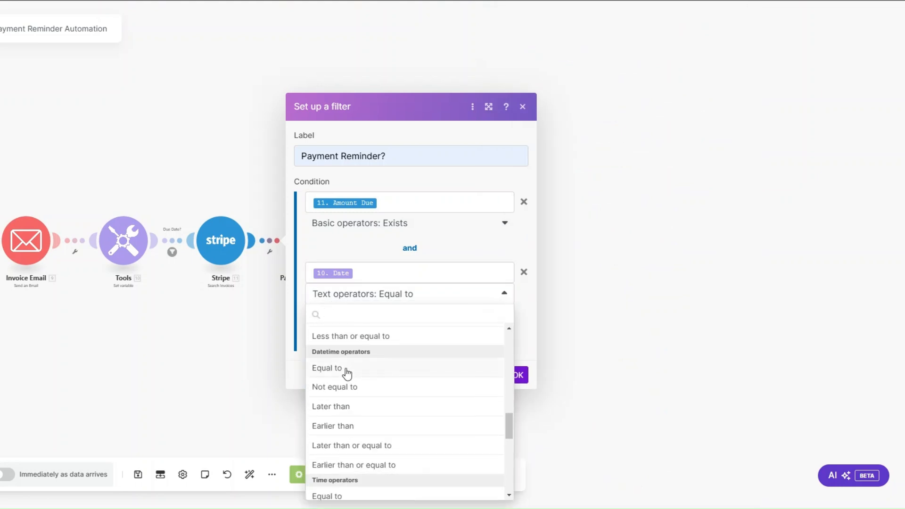
pyautogui.click(345, 369)
# - Set the comparison value to addDays(Due Date; 1), save the filter, and run the scenario once
pyautogui.click(339, 312)
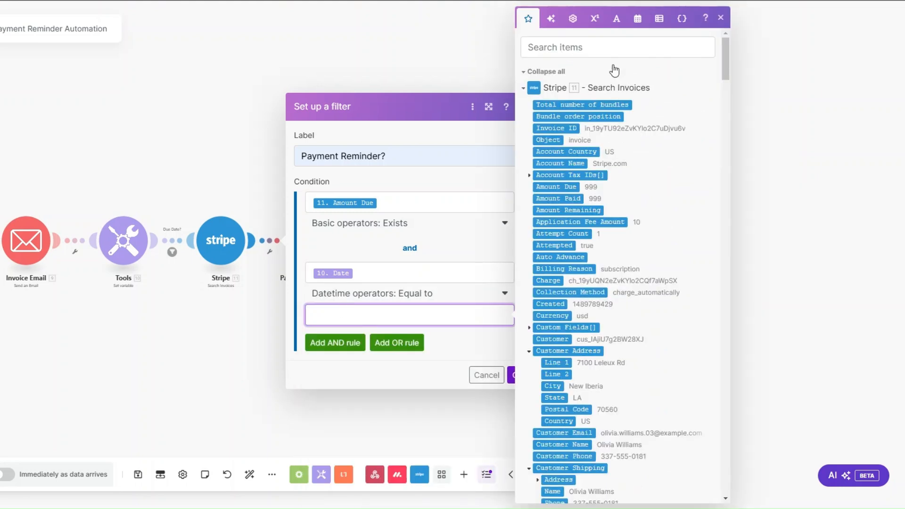
pyautogui.click(678, 426)
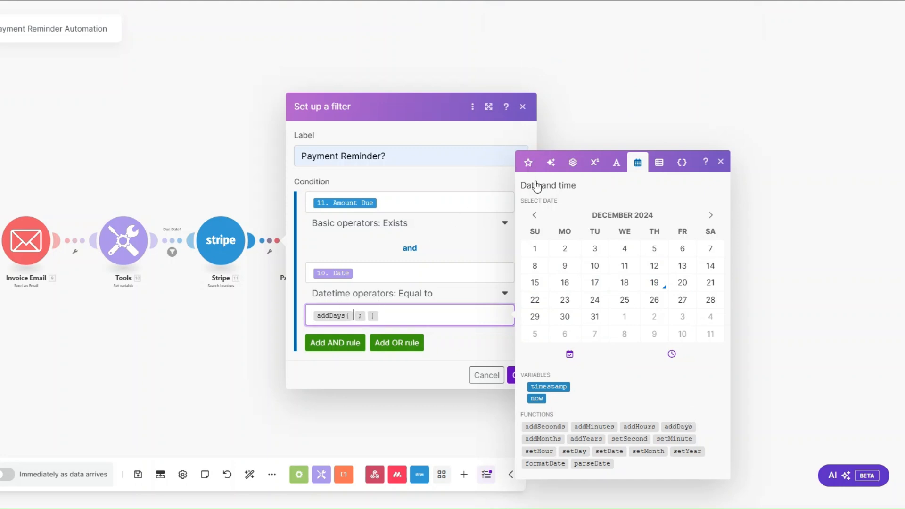
pyautogui.click(363, 315)
pyautogui.scroll(-3, 580, 368)
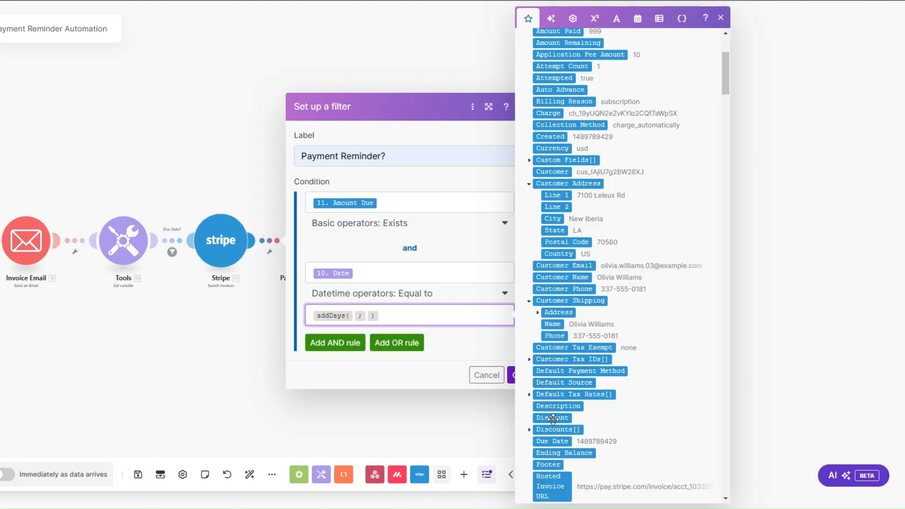
pyautogui.click(549, 441)
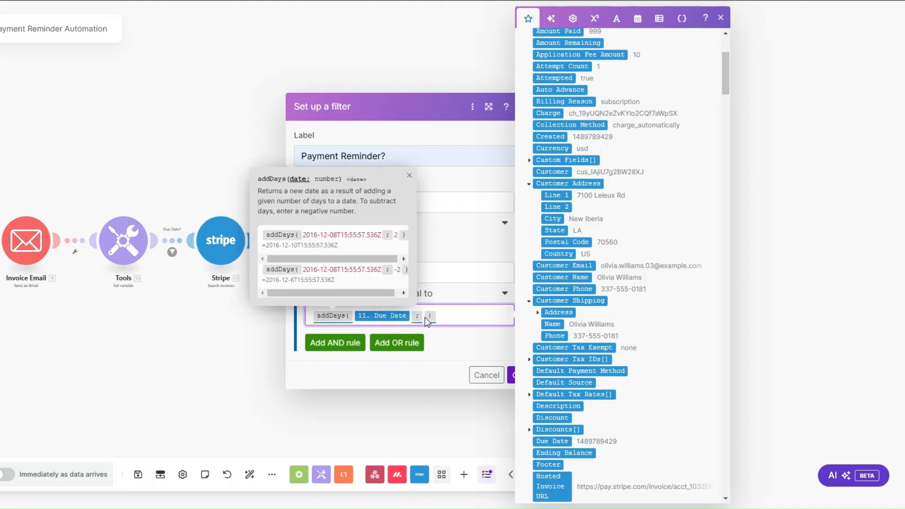
pyautogui.write('1')
pyautogui.click(451, 343)
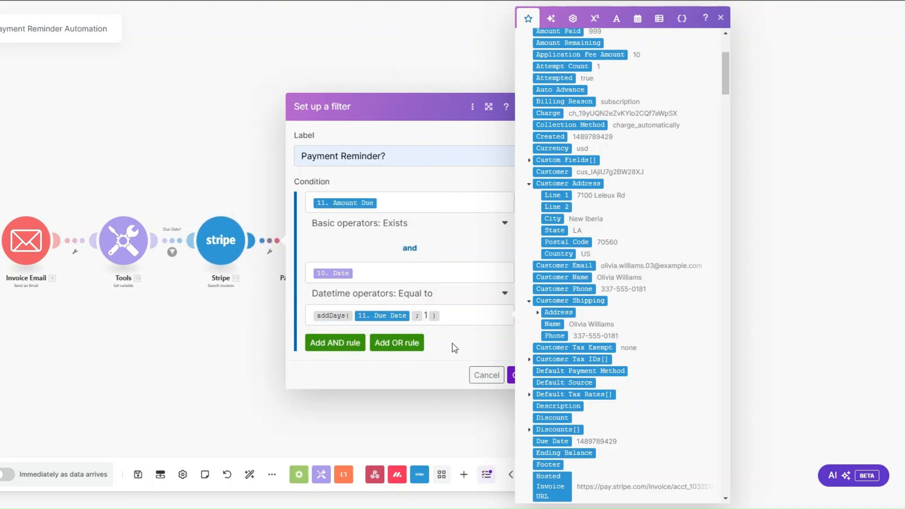
pyautogui.click(512, 375)
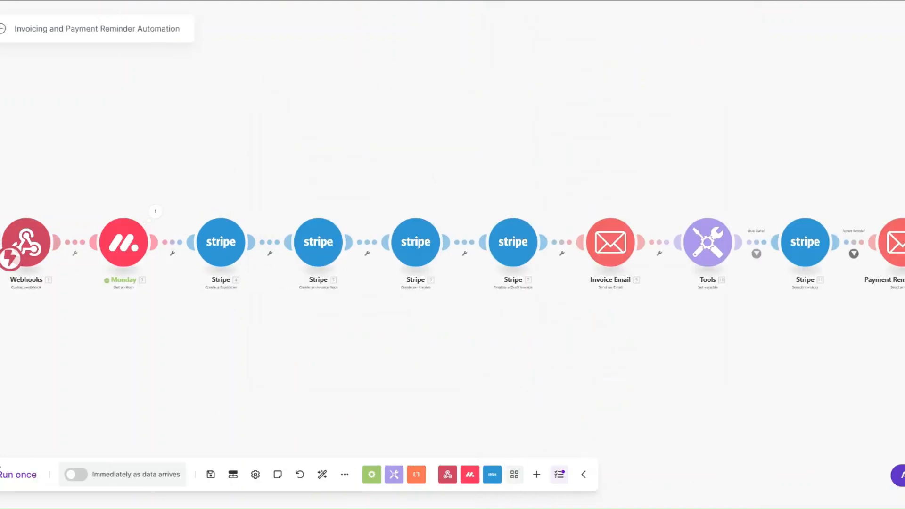
pyautogui.click(21, 479)
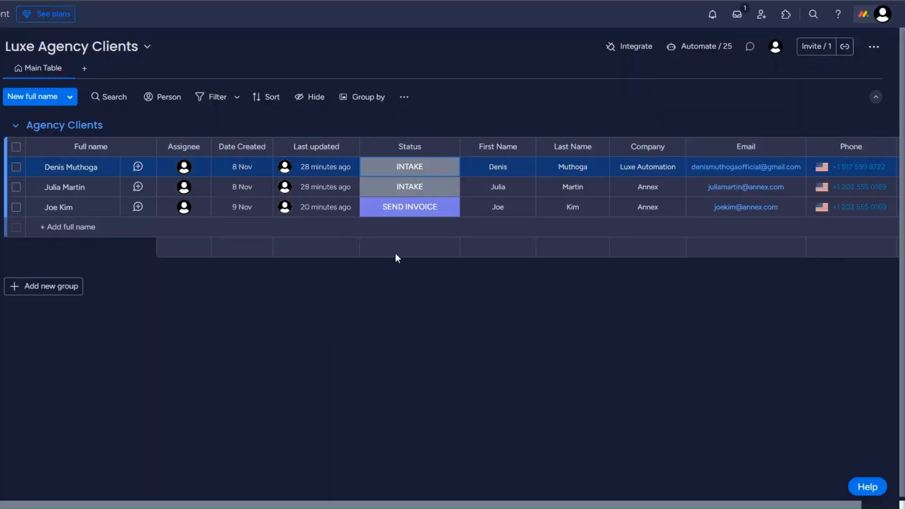
# - Change the first client's status from INTAKE to SEND INVOICE
pyautogui.click(397, 170)
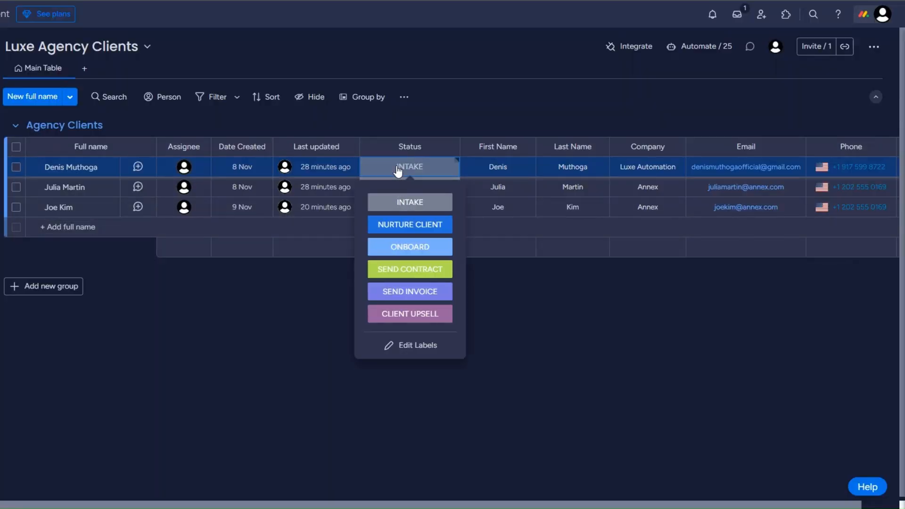
pyautogui.click(404, 291)
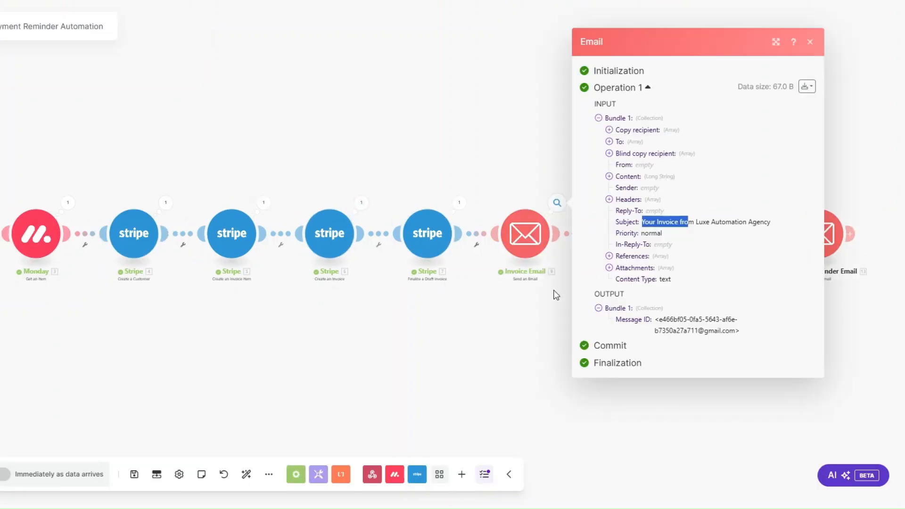
# - Reopen the Invoice Email run results, highlight the sent subject, and close the inspector
pyautogui.click(554, 291)
pyautogui.click(557, 202)
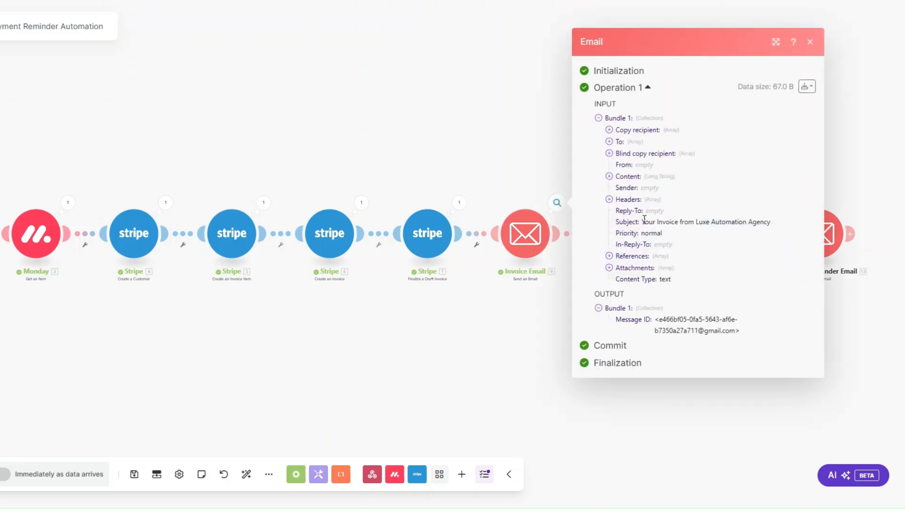
pyautogui.moveTo(644, 220); pyautogui.dragTo(781, 229)
pyautogui.click(455, 330)
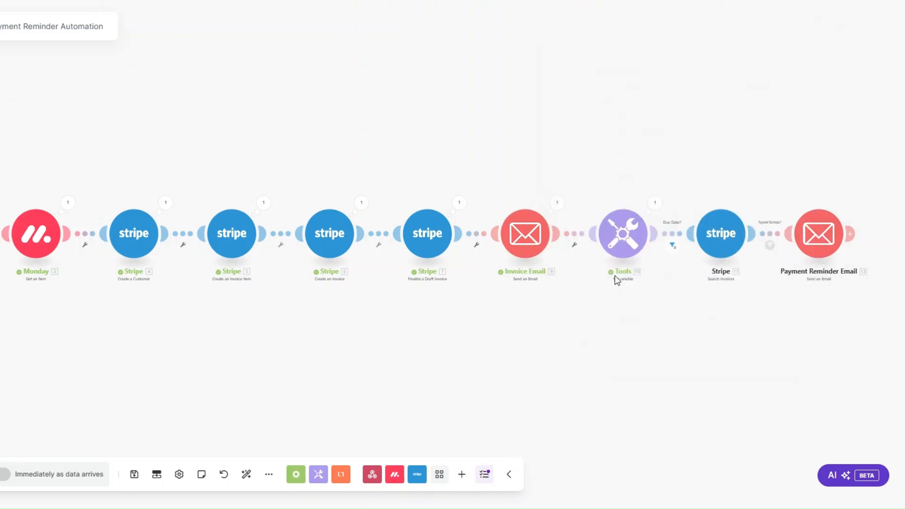